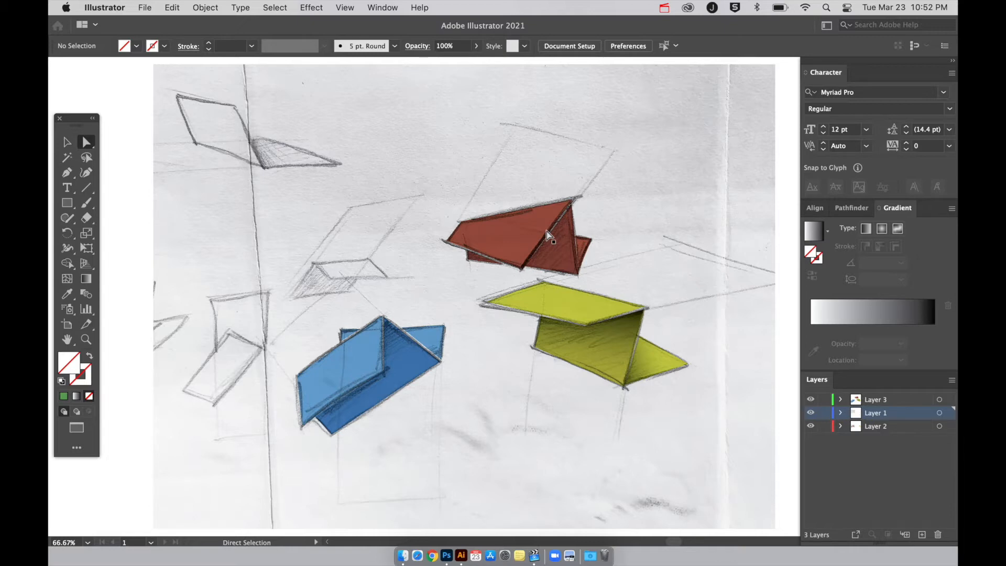
Try moving the top face of the yellow folded shape away from its sketch outline.
key("v")
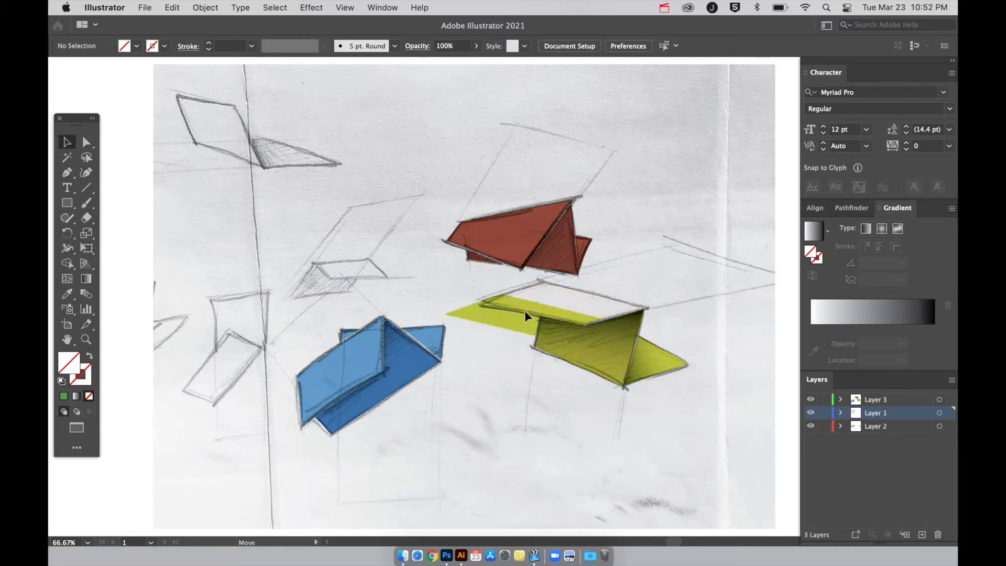
left_click(527, 315)
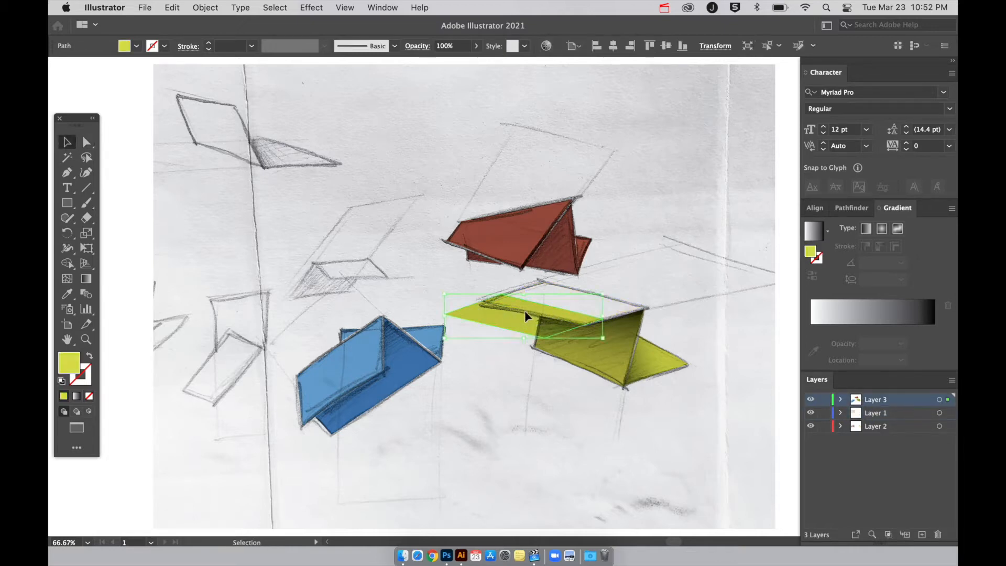
left_click(588, 402)
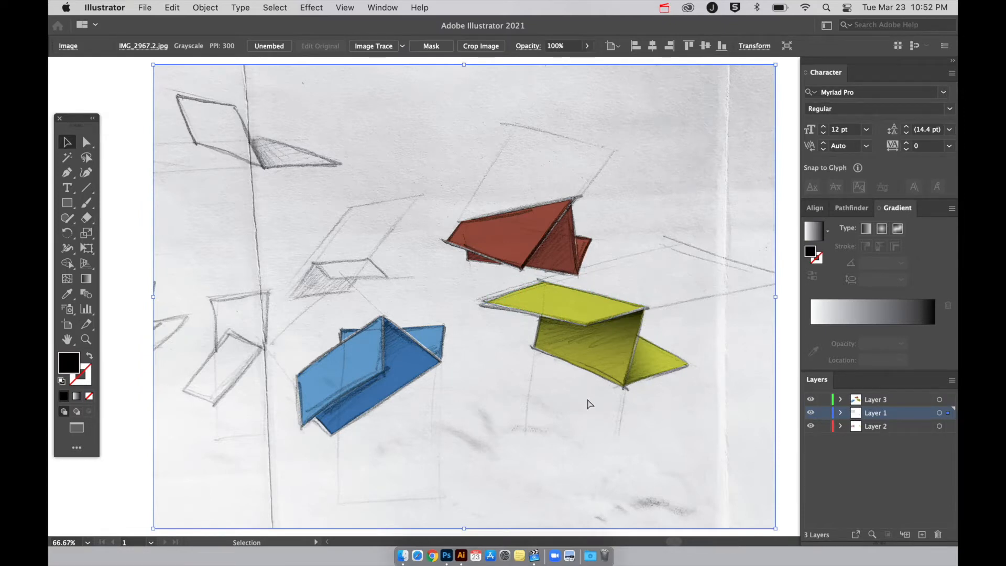
Examine the coloured sketch versions side by side, including the partly coloured transparent line drawing IMG_2967.3.png.
key("super+minus")
key("super+minus")
scroll(587, 402, "right", 5)
scroll(588, 404, "right", 5)
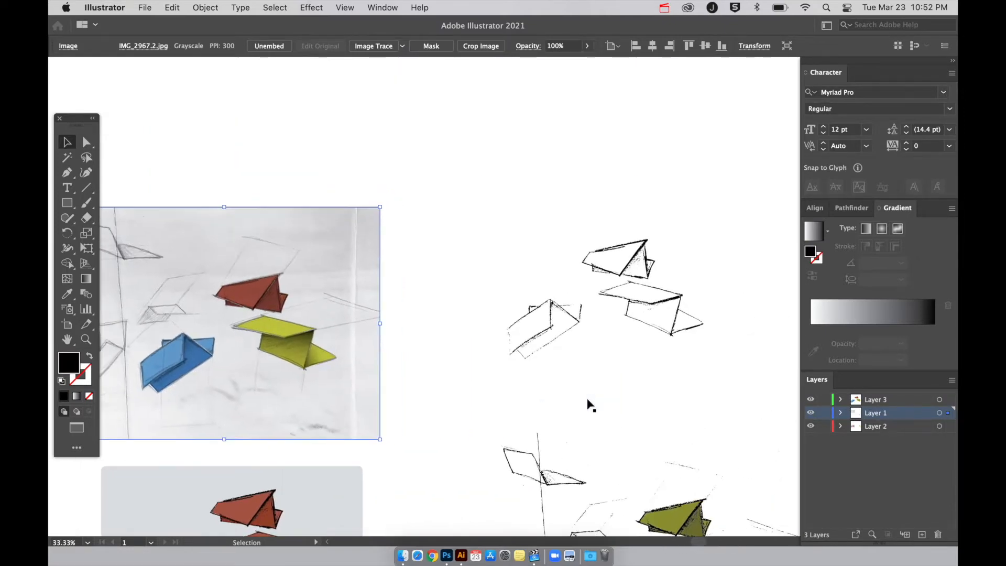
scroll(638, 310, "down", 8)
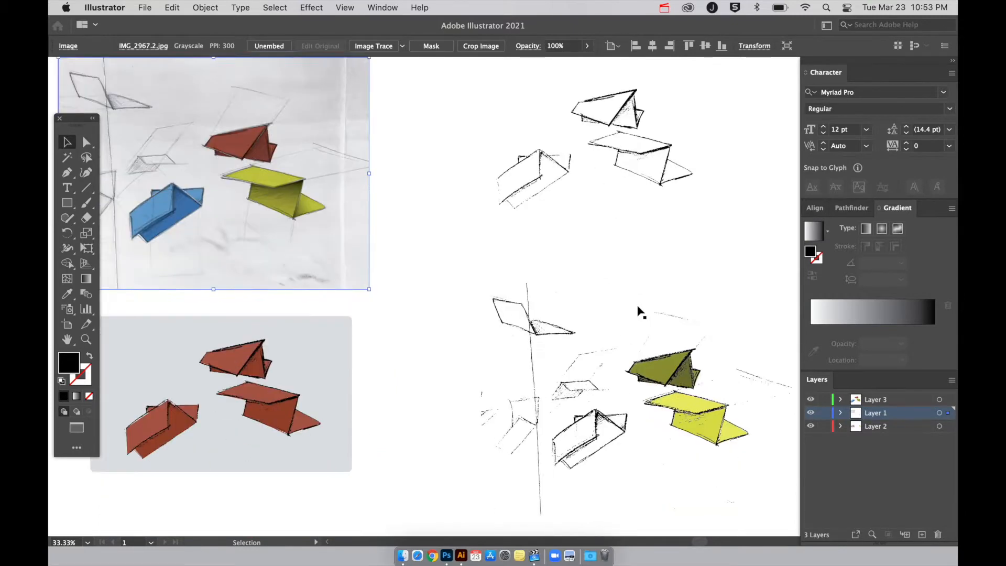
scroll(638, 311, "right", 3)
key("super+plus")
key("super+plus")
key("super+plus")
scroll(638, 311, "right", 3)
scroll(530, 309, "down", 2)
scroll(529, 309, "right", 2)
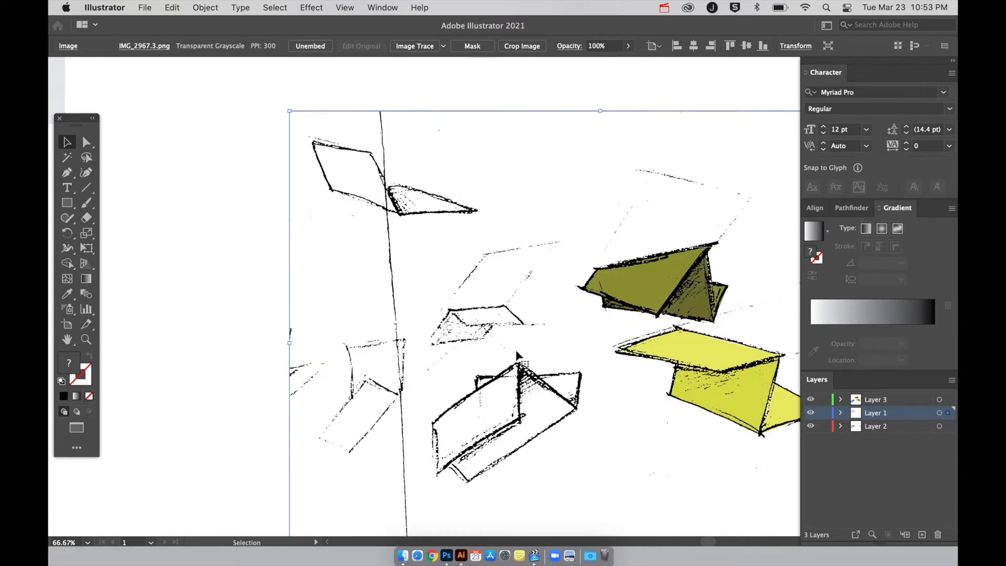
scroll(532, 366, "right", 3)
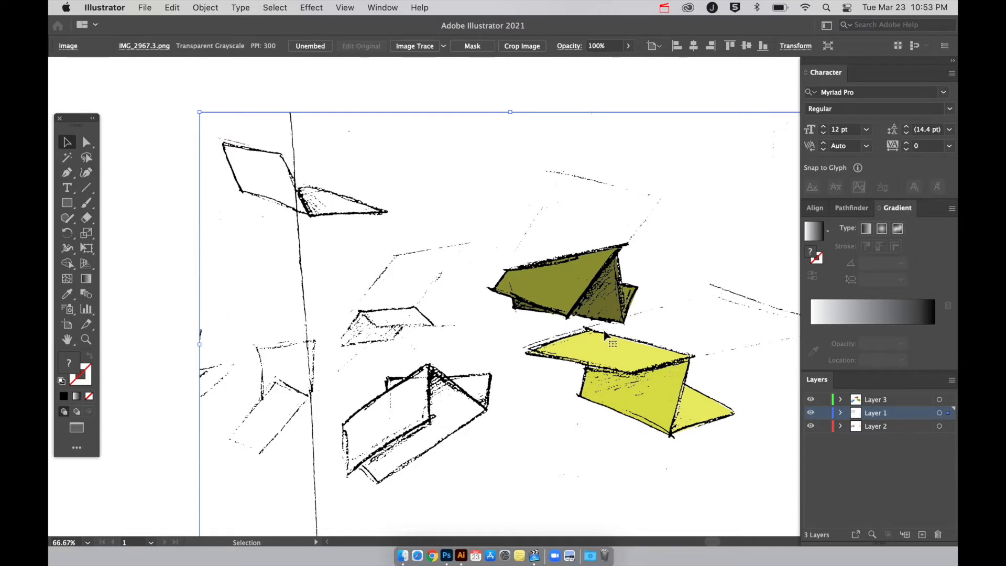
key("super+minus")
key("super+minus")
key("super+minus")
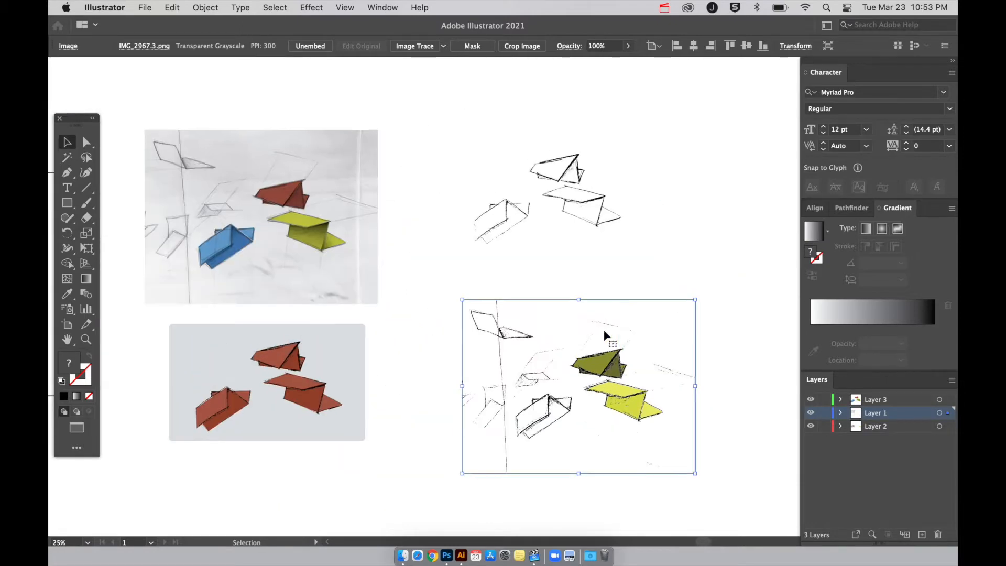
Take the document window out of full screen, expose the desktop files, and preview the sketch IMG_2967.2.jpg.
key("f")
key("f")
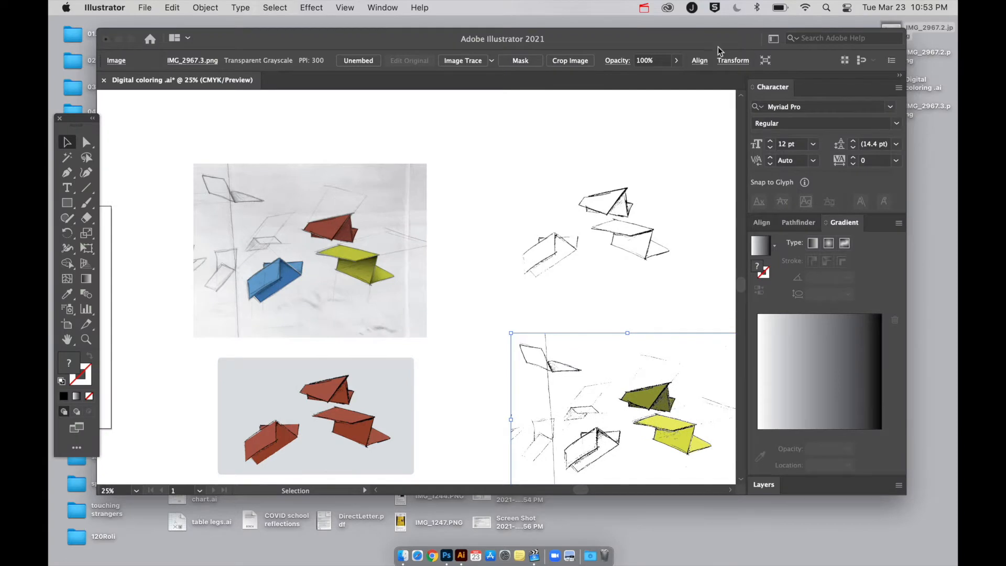
left_click_drag(719, 49, 694, 48)
left_click(902, 33)
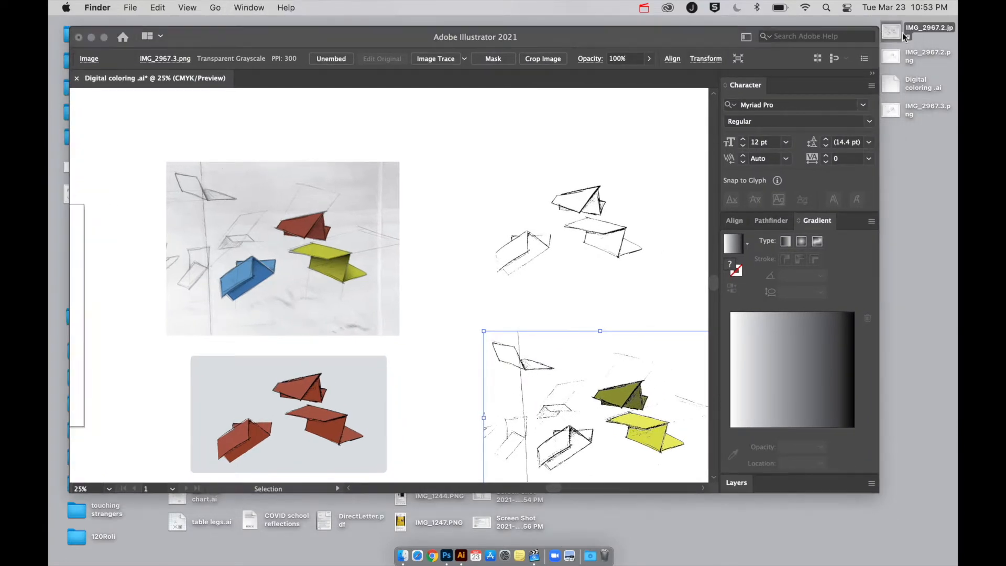
key("space")
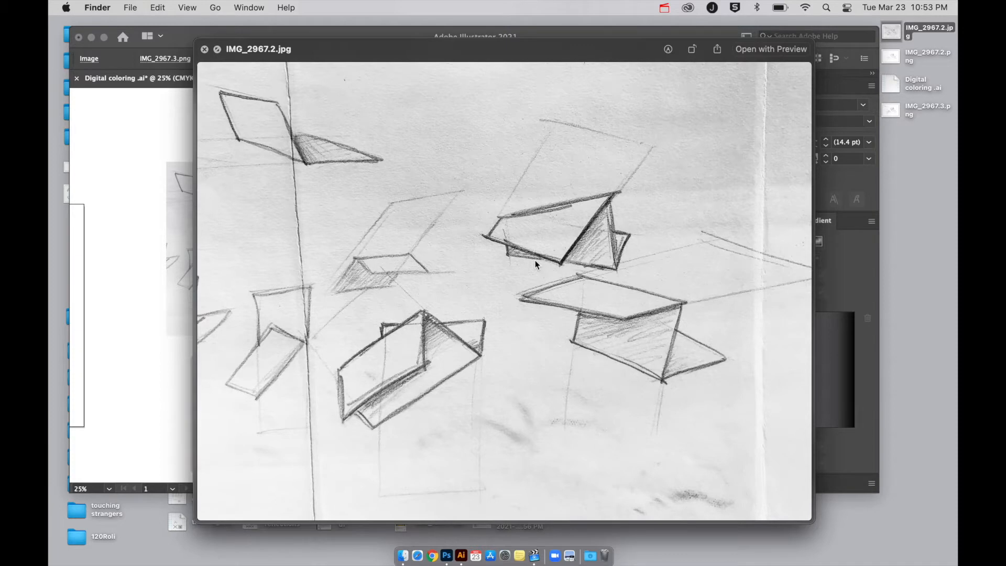
key("space")
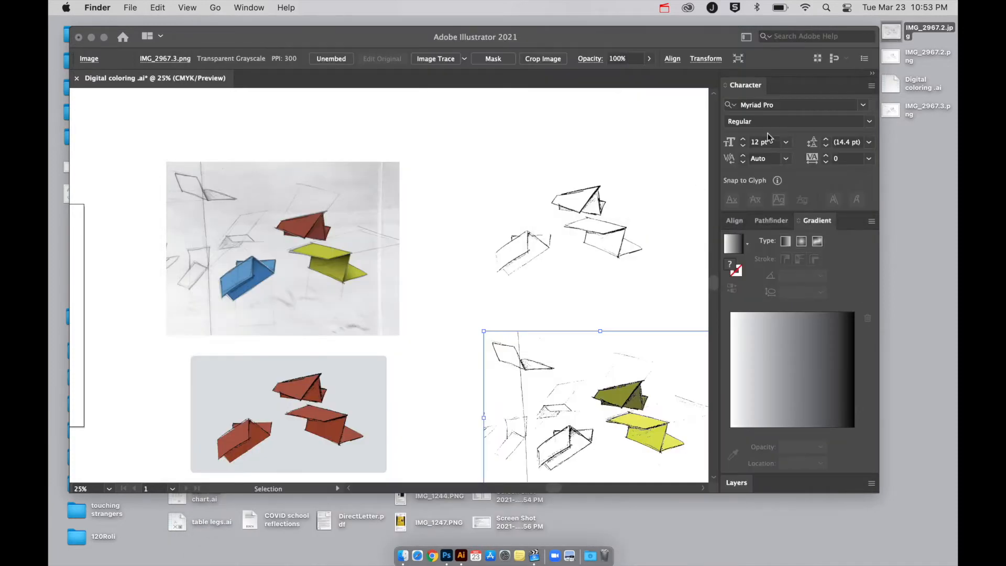
Open IMG_2967.2.jpg from the desktop in Photoshop through Camera Raw, with the exposure at 0.00.
left_click_drag(891, 37, 447, 557)
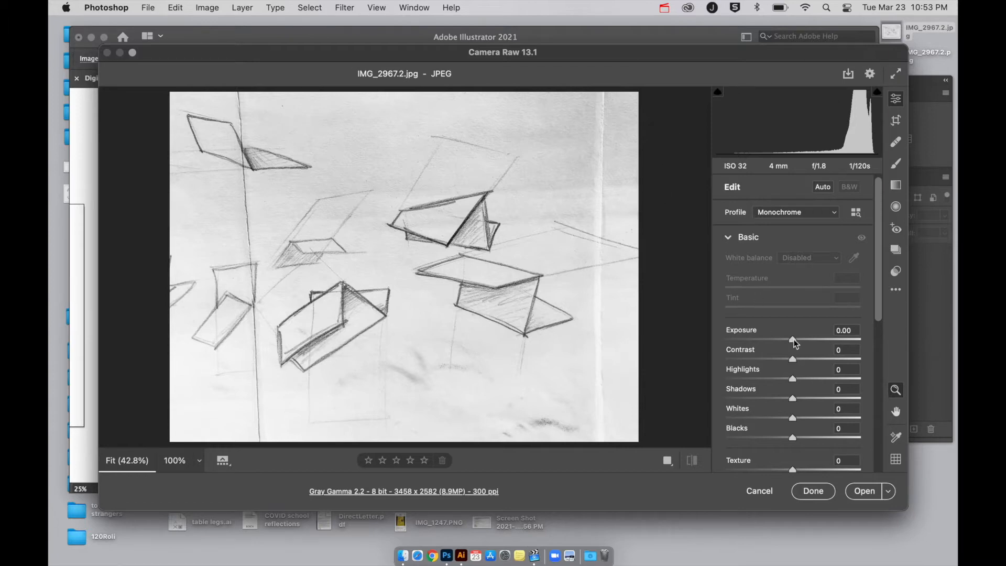
left_click_drag(793, 338, 806, 339)
double_click(805, 339)
scroll(787, 434, "down", 3)
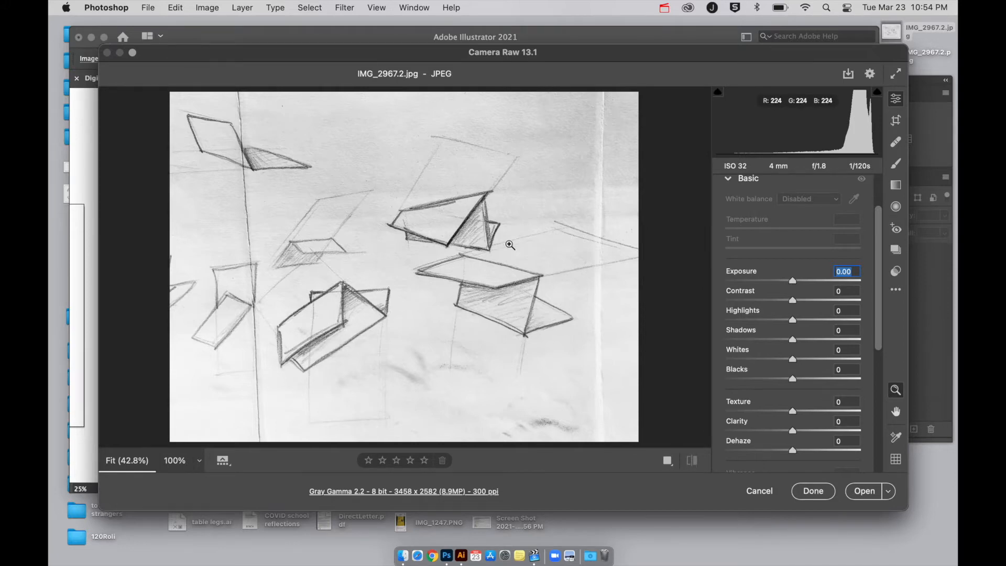
left_click(866, 492)
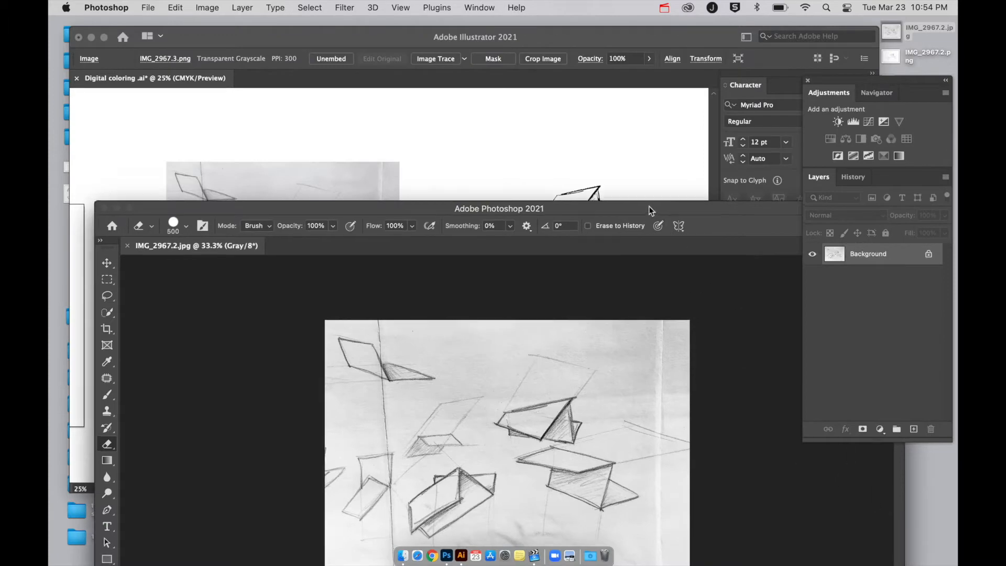
Maximize the Photoshop window and fit the whole sketch on screen.
left_click_drag(652, 209, 615, 81)
double_click(615, 81)
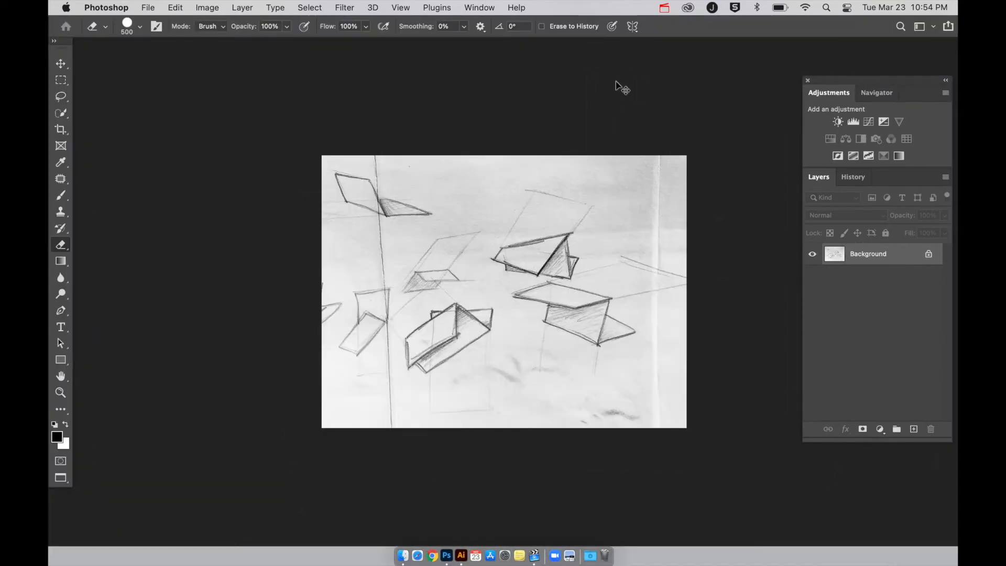
key("super+0")
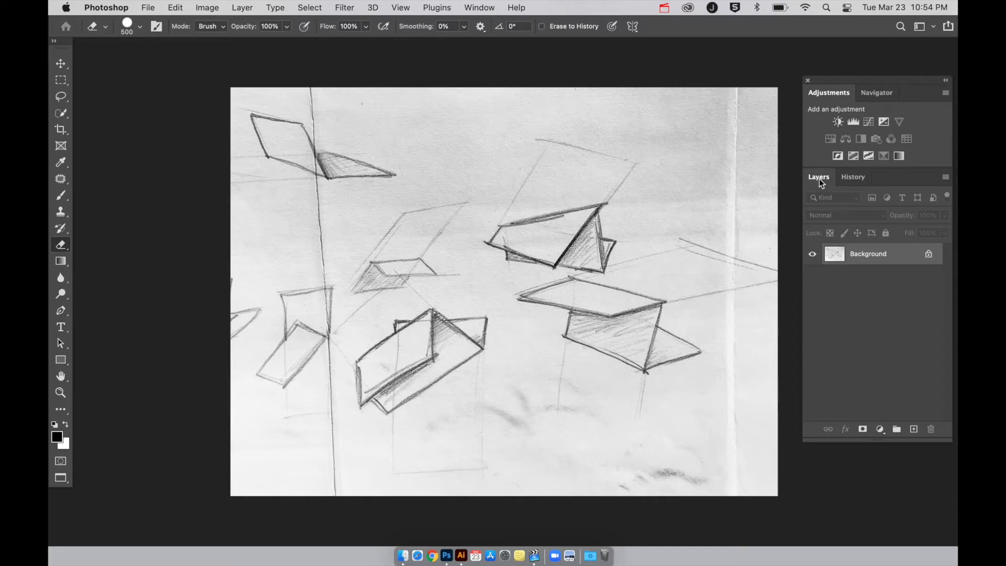
Duplicate the Background layer of the sketch.
left_click(479, 7)
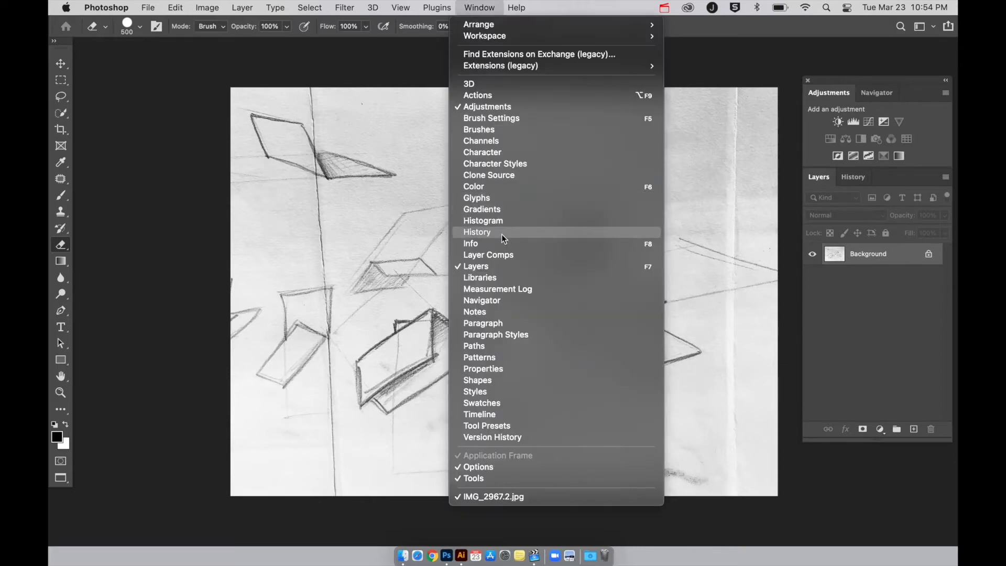
left_click(854, 337)
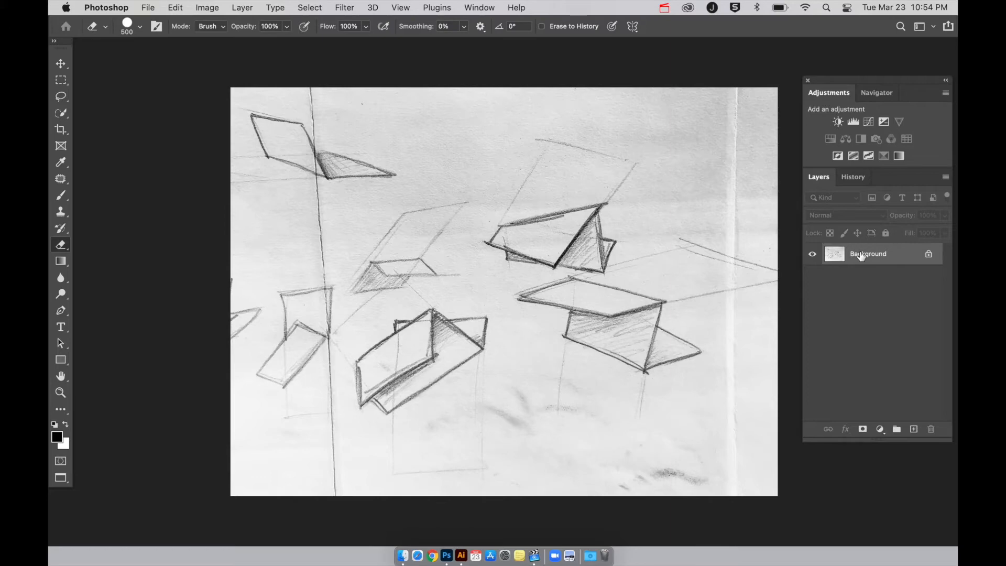
key("super+j")
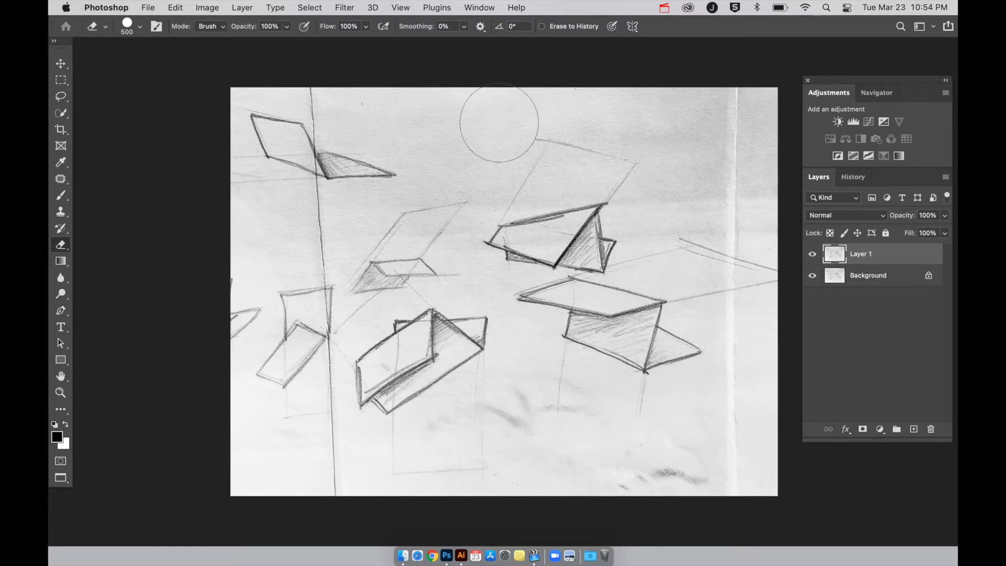
left_click(348, 11)
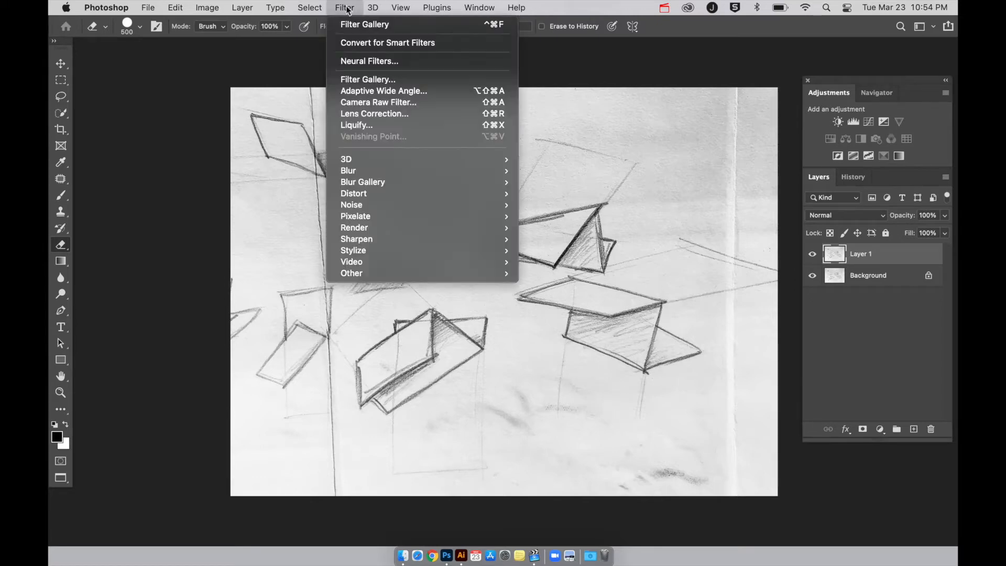
left_click(362, 80)
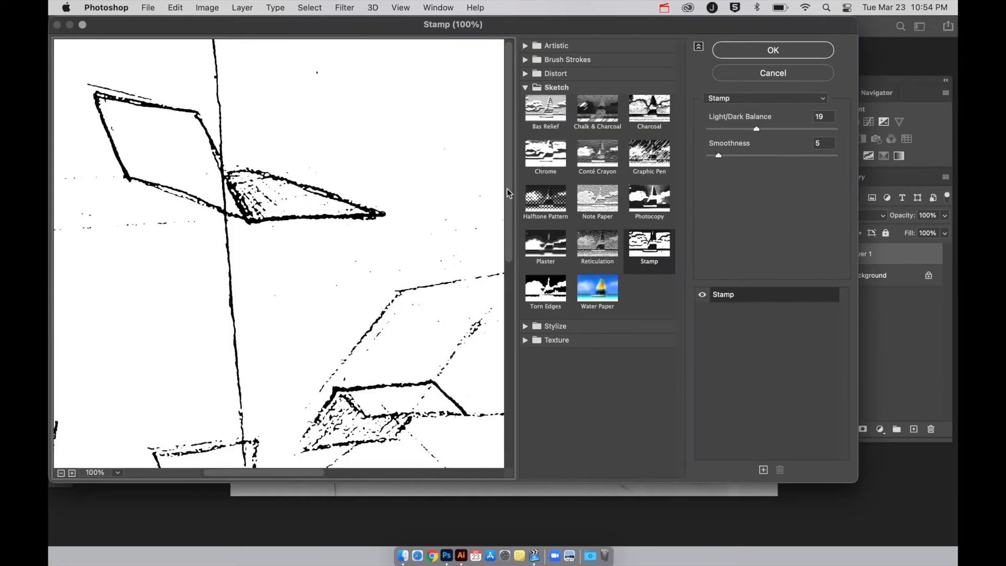
left_click(795, 72)
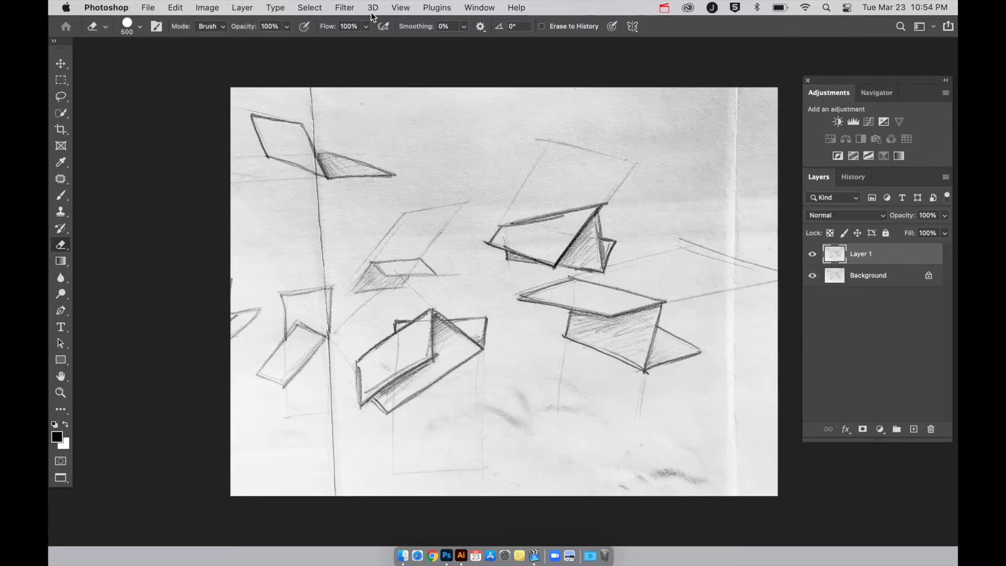
Open the Filter Gallery for the duplicated layer, compare the Photocopy, Stamp and Torn Edges sketch filters, and choose Stamp.
left_click(345, 7)
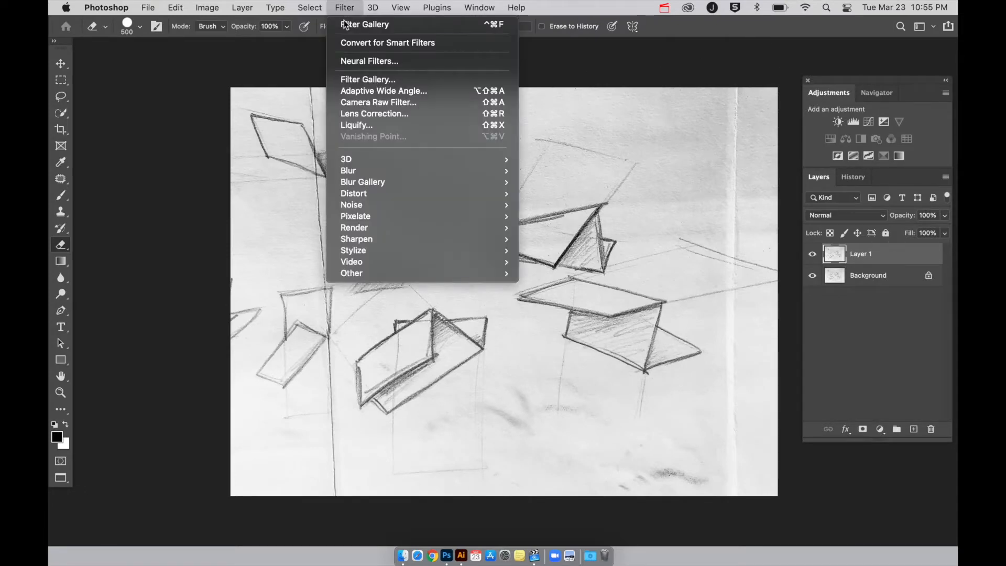
left_click(355, 80)
key("super+minus")
key("super+minus")
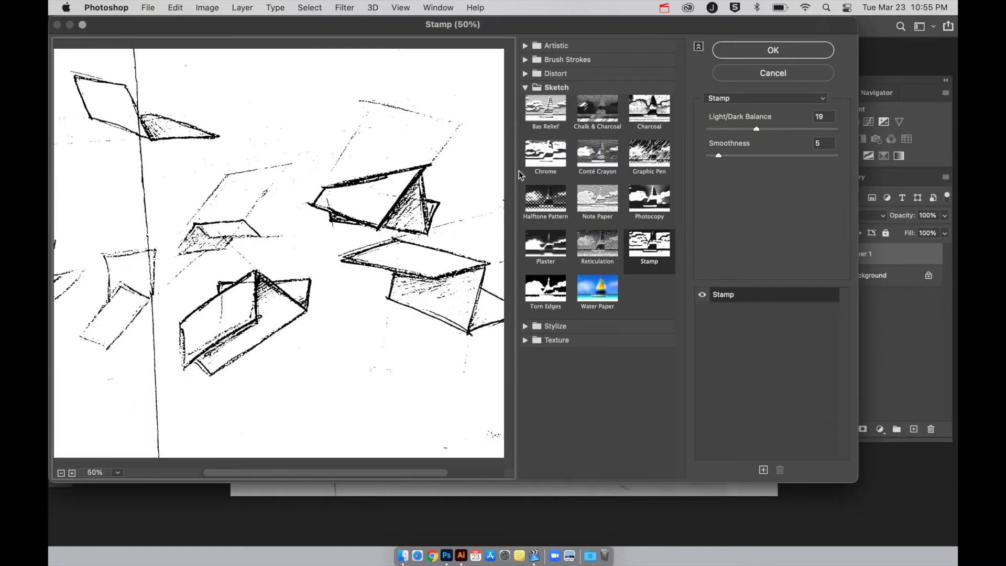
left_click(525, 87)
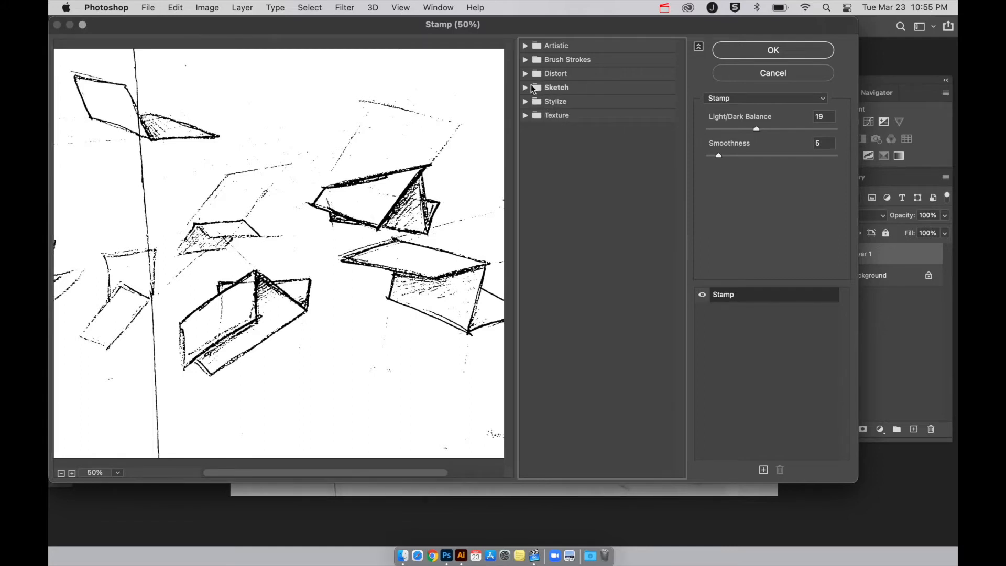
left_click(537, 89)
left_click(660, 206)
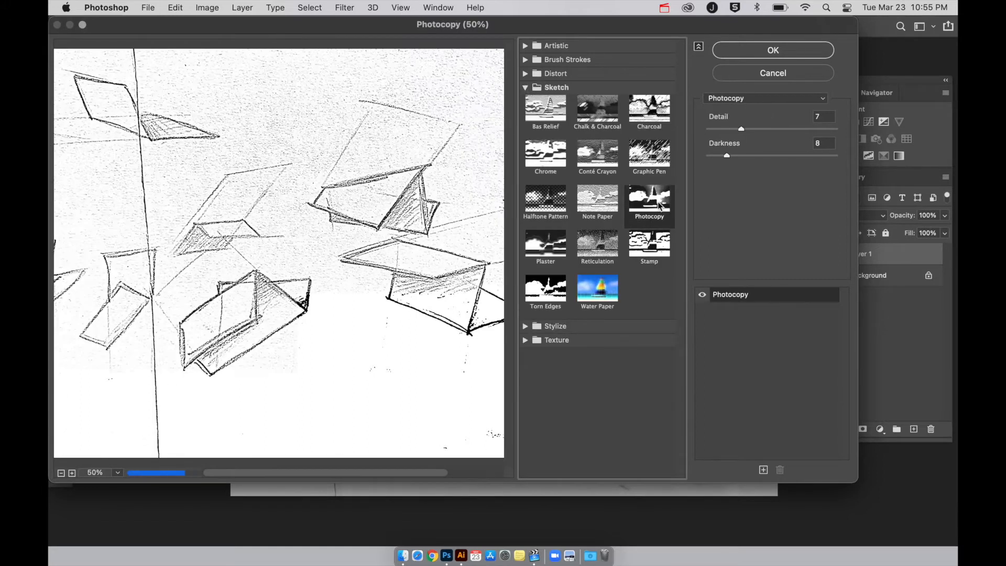
left_click(664, 240)
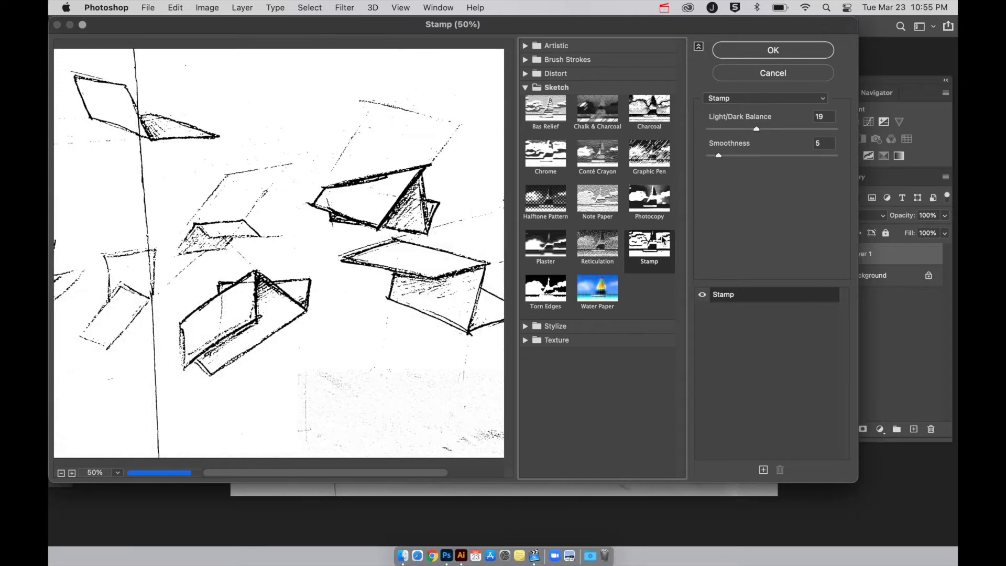
left_click(554, 291)
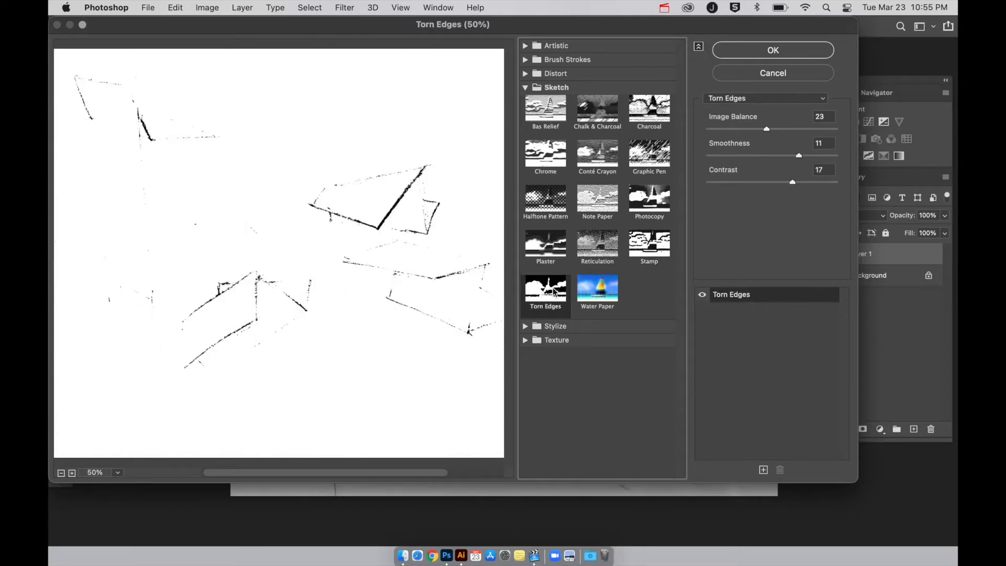
left_click(652, 247)
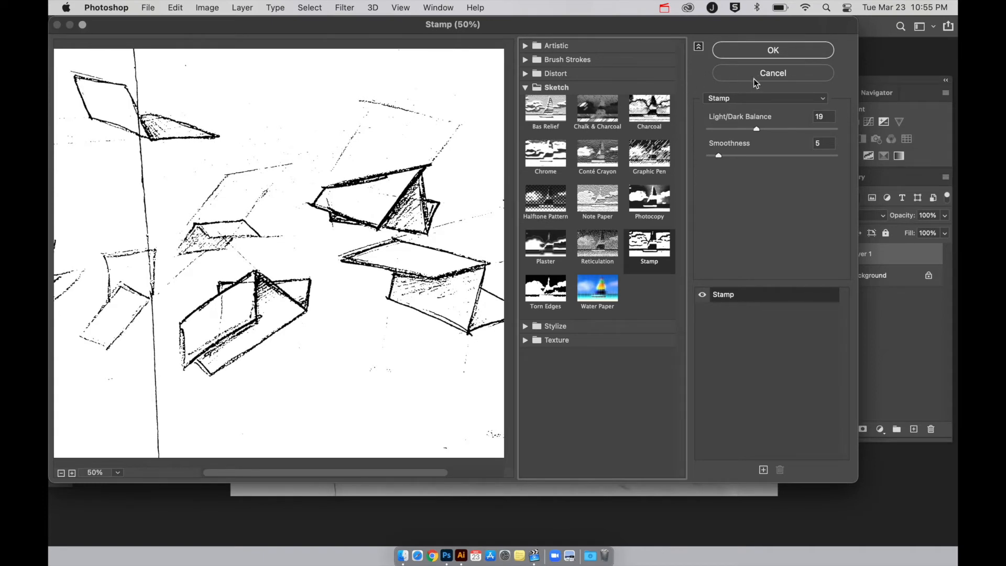
Set the Stamp filter's Light/Dark Balance to 13 with Smoothness 5, trying higher balances first, and apply it.
left_click(769, 128)
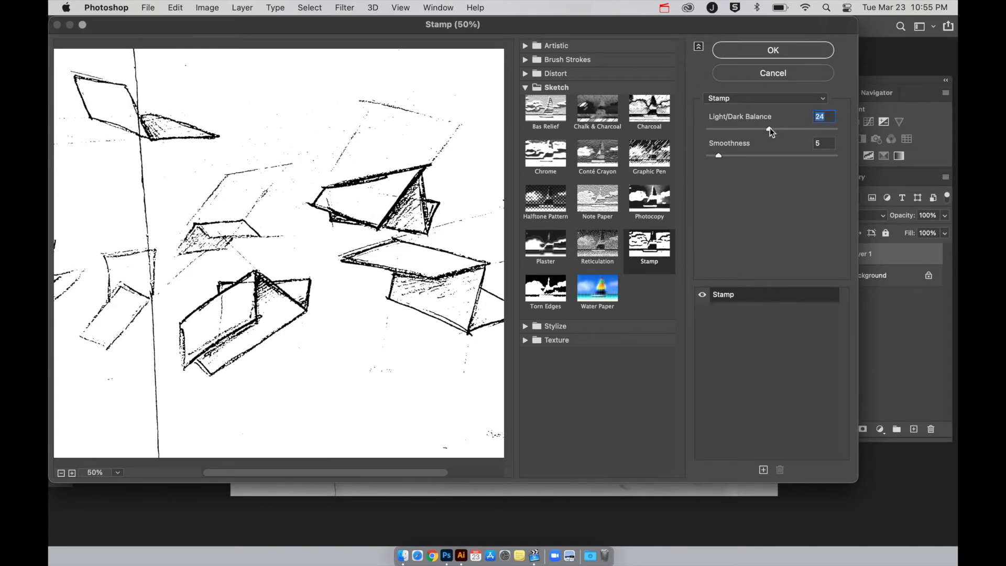
left_click(804, 128)
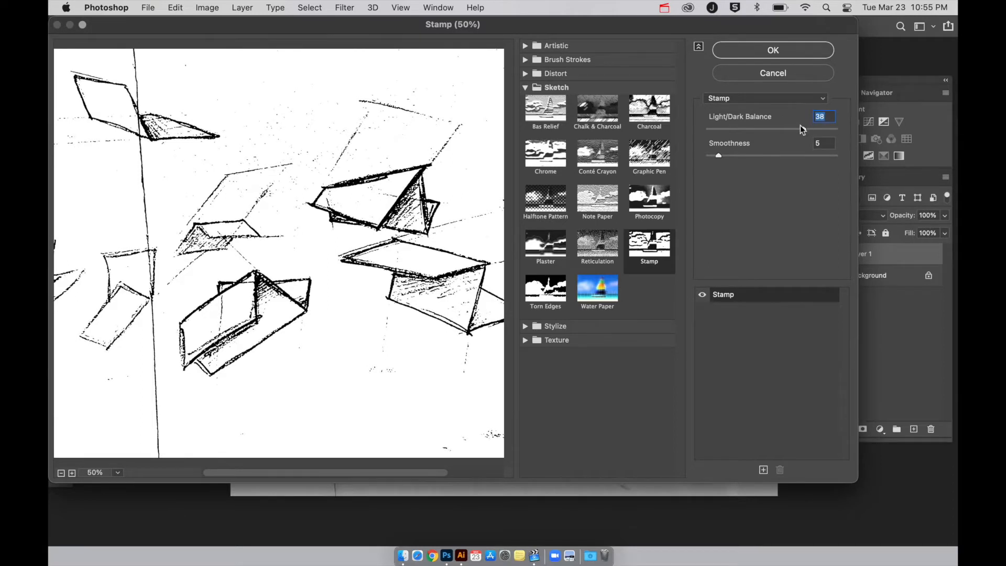
left_click(741, 128)
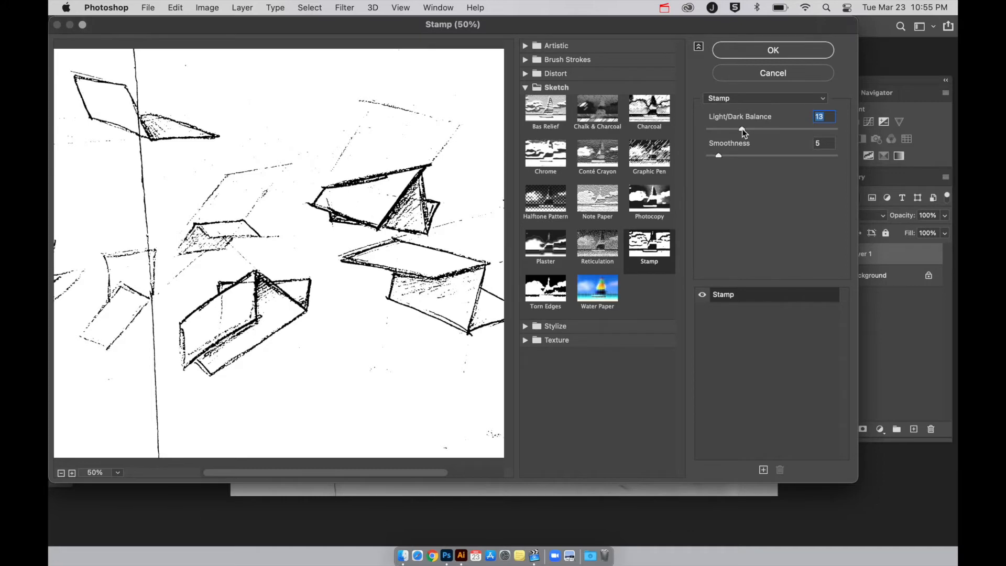
left_click(737, 54)
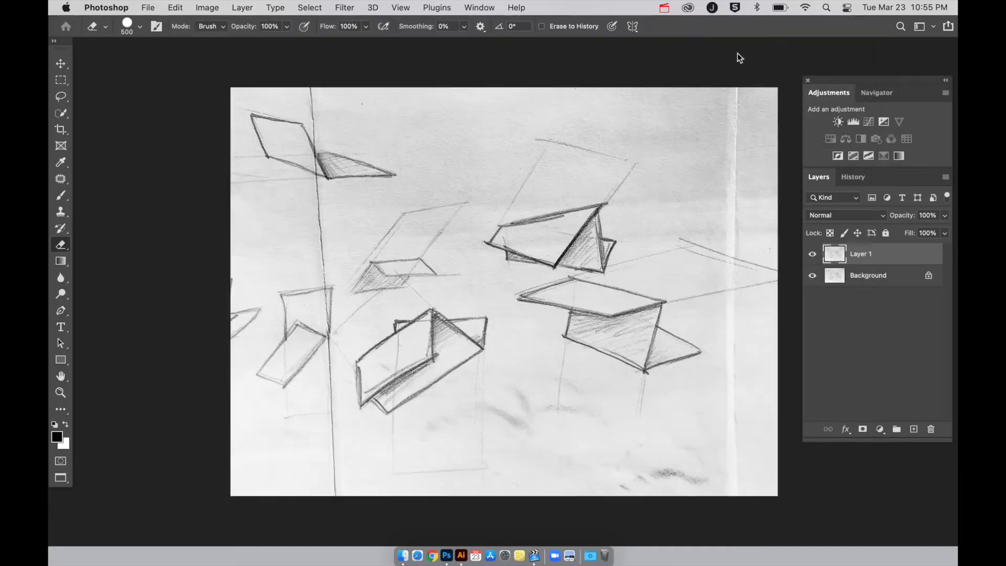
Compare Layer 1 with the original sketch, and select its black lines using Color Range with Sampled Colors and Fuzziness 200.
left_click(812, 254)
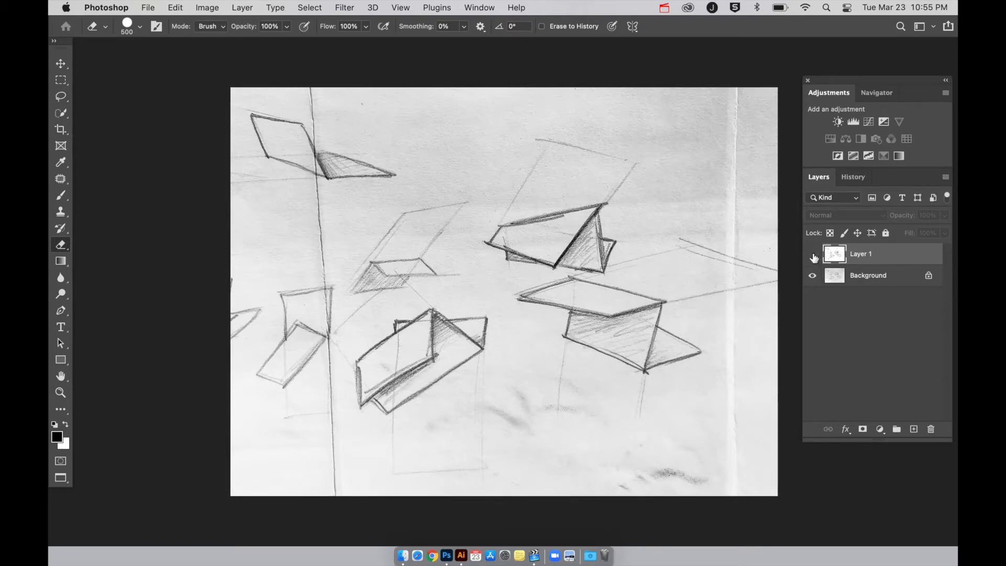
left_click(813, 256)
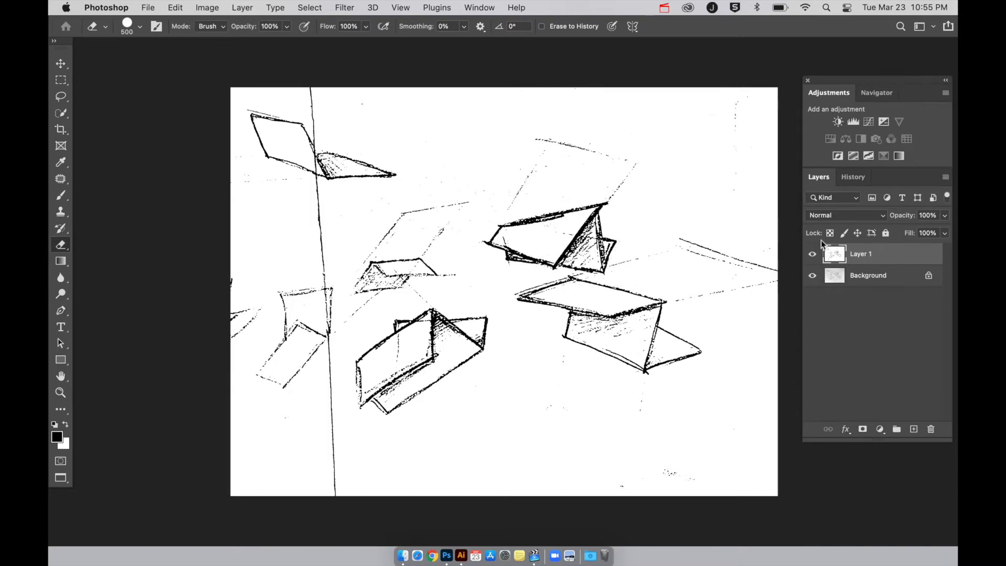
left_click(316, 6)
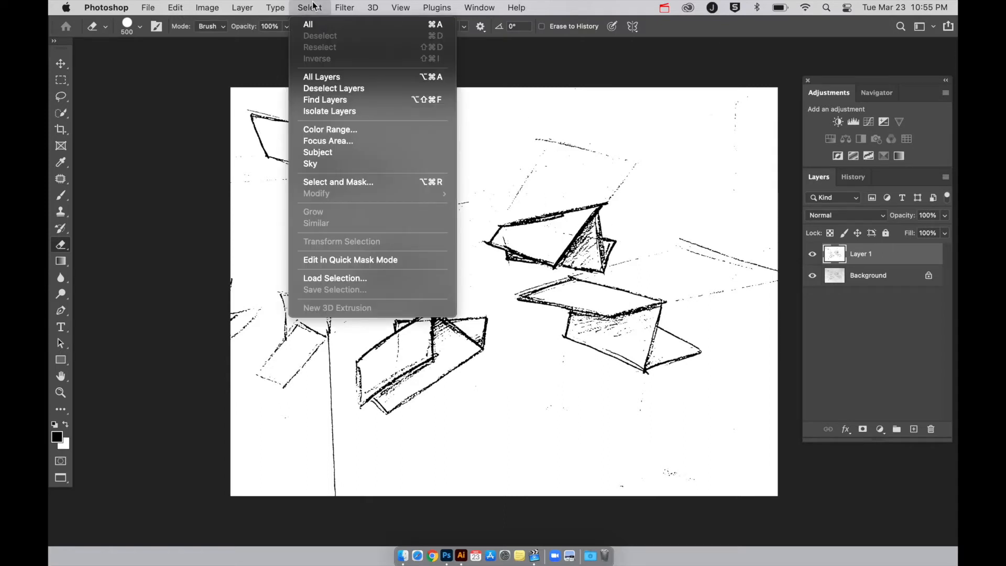
left_click(328, 129)
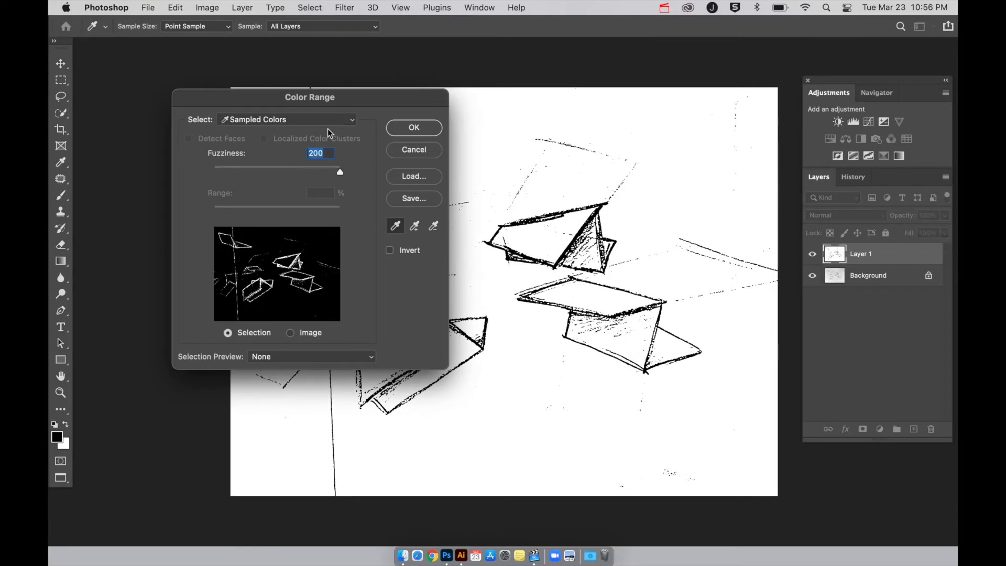
left_click_drag(311, 103, 216, 52)
left_click(491, 245)
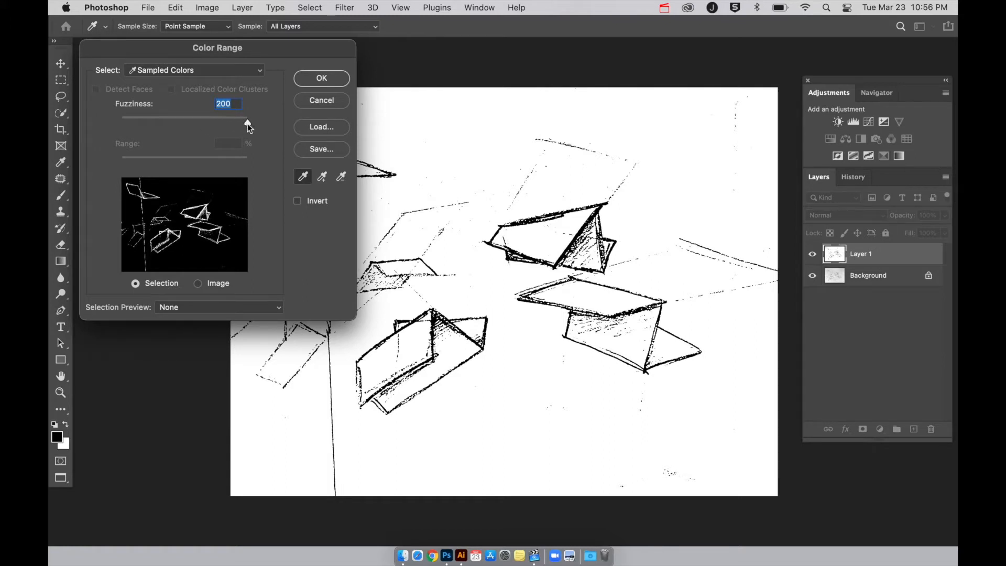
left_click_drag(222, 125, 248, 118)
left_click(321, 78)
key("e")
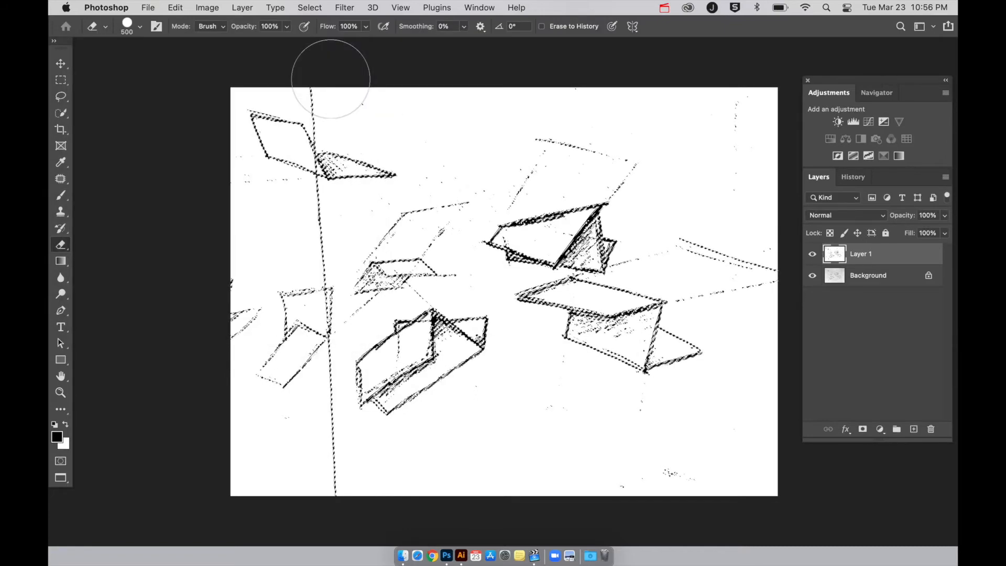
Examine the edges of the selected black lines up close with the eraser brush reduced to size 60.
key("super+equal")
key("super+equal")
key("super+equal")
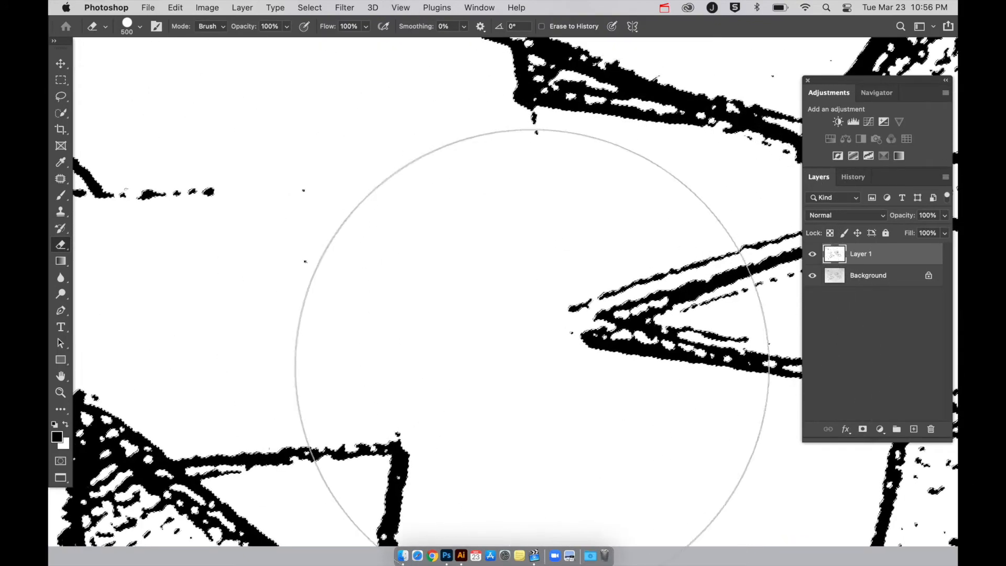
key("bracketleft")
key("bracketleft")
key("bracketleft")
key("bracketleft")
key("bracketleft")
key("bracketleft")
key("bracketleft")
key("bracketleft")
key("bracketleft")
key("bracketleft")
key("bracketleft")
key("bracketleft")
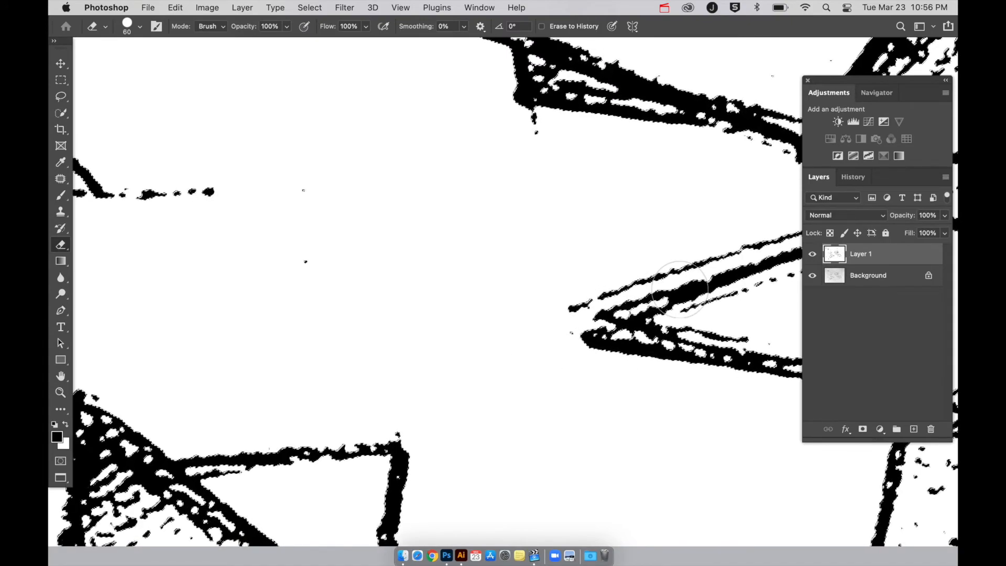
Copy the selected black lines onto a new layer, and hide Layer 1 and the Background layer.
key("super+0")
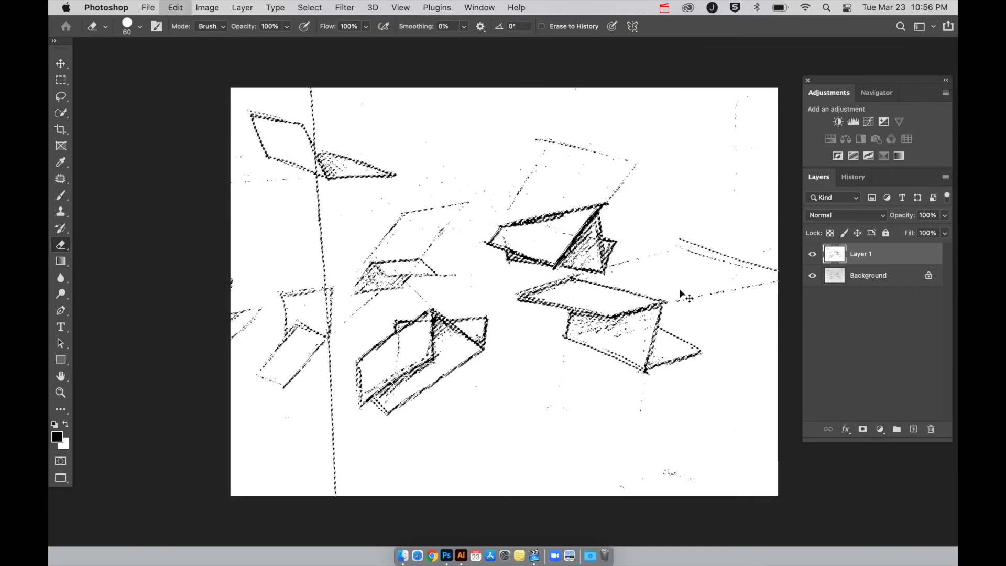
key("super+v")
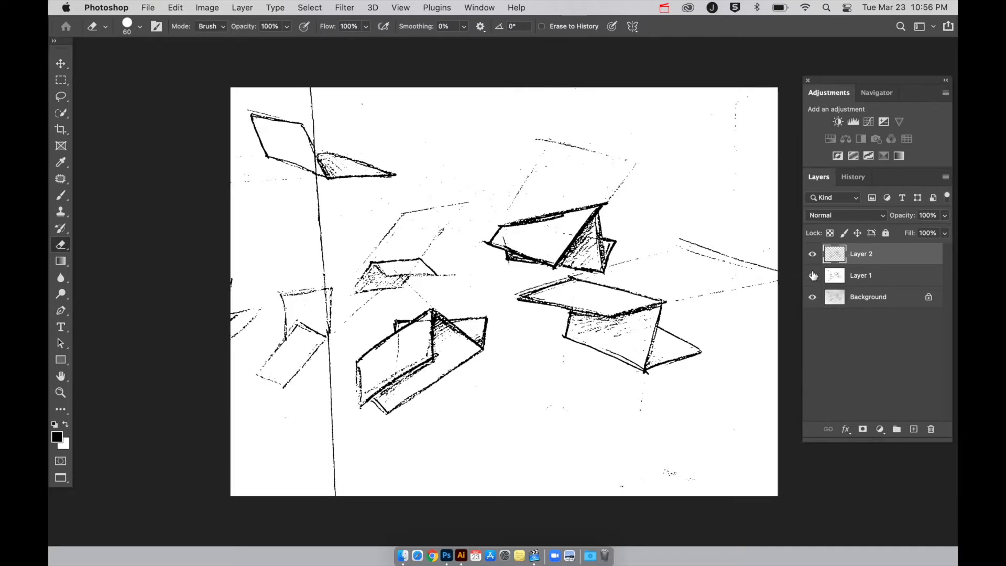
left_click(813, 276)
left_click(811, 296)
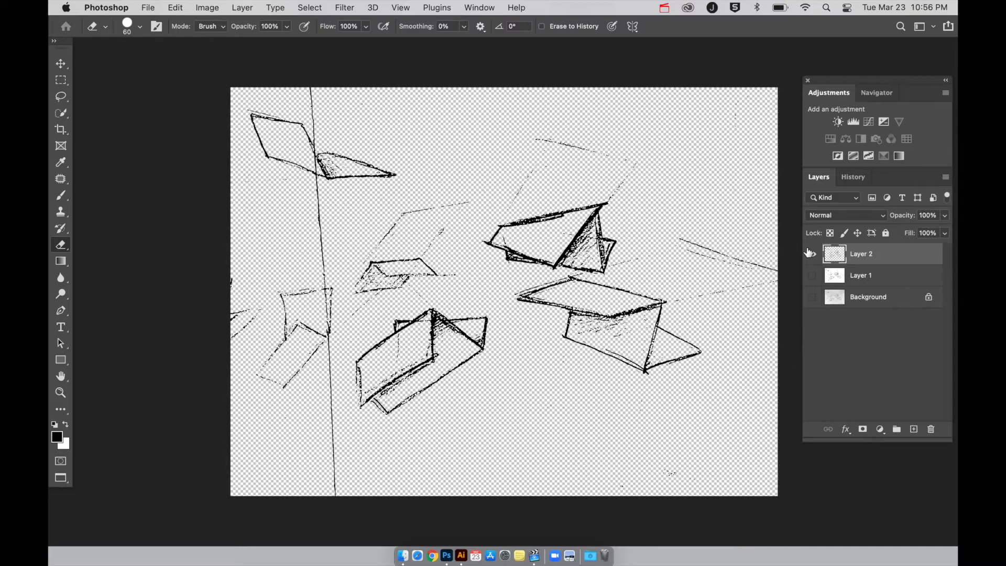
Examine the isolated black line art on the transparent background up close and across the whole sketch.
scroll(711, 248, "up", 5)
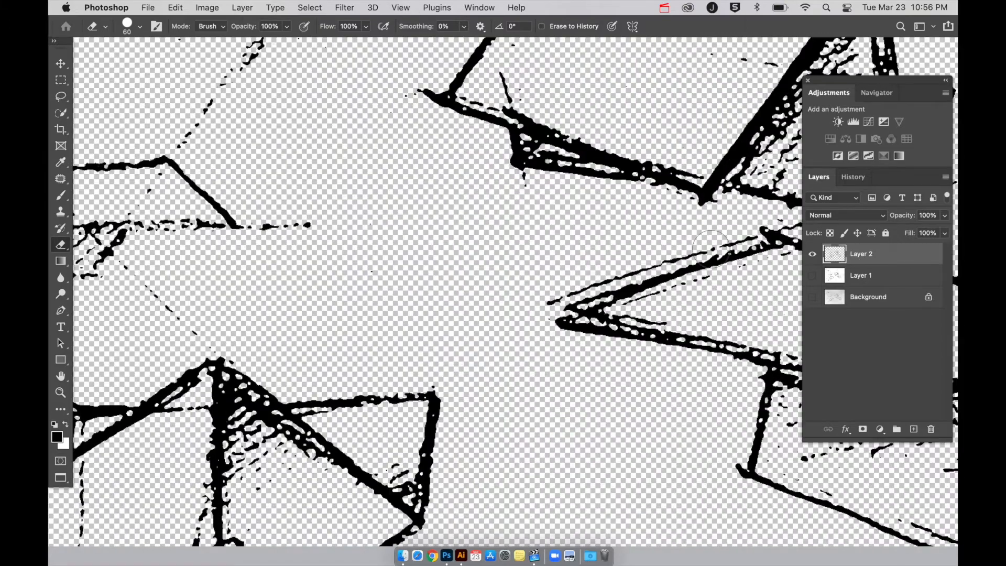
scroll(361, 163, "up", 3)
scroll(362, 163, "right", 2)
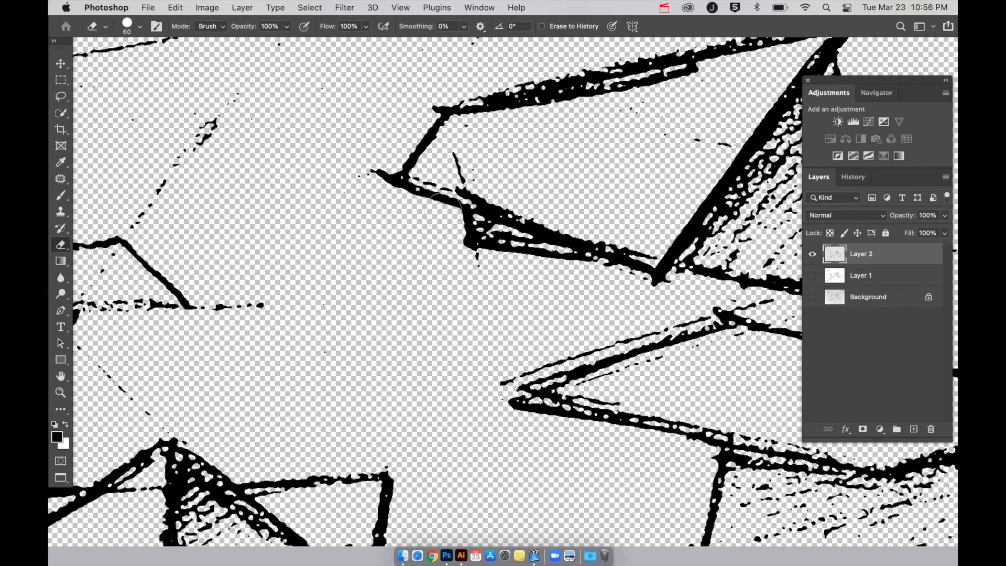
scroll(570, 297, "down", 2)
scroll(570, 296, "right", 3)
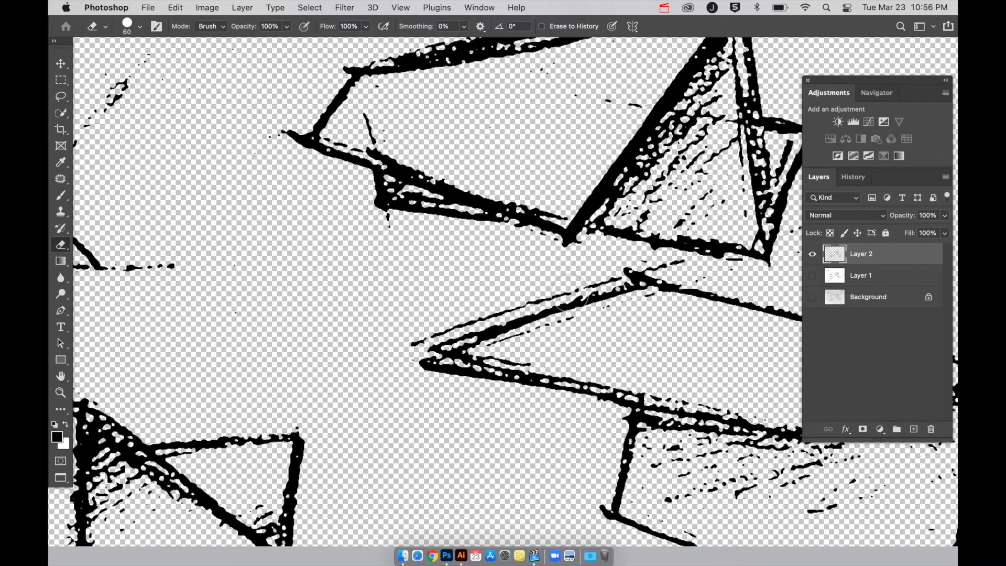
scroll(570, 294, "right", 4)
scroll(570, 295, "up", 1)
key("super+minus")
key("super+minus")
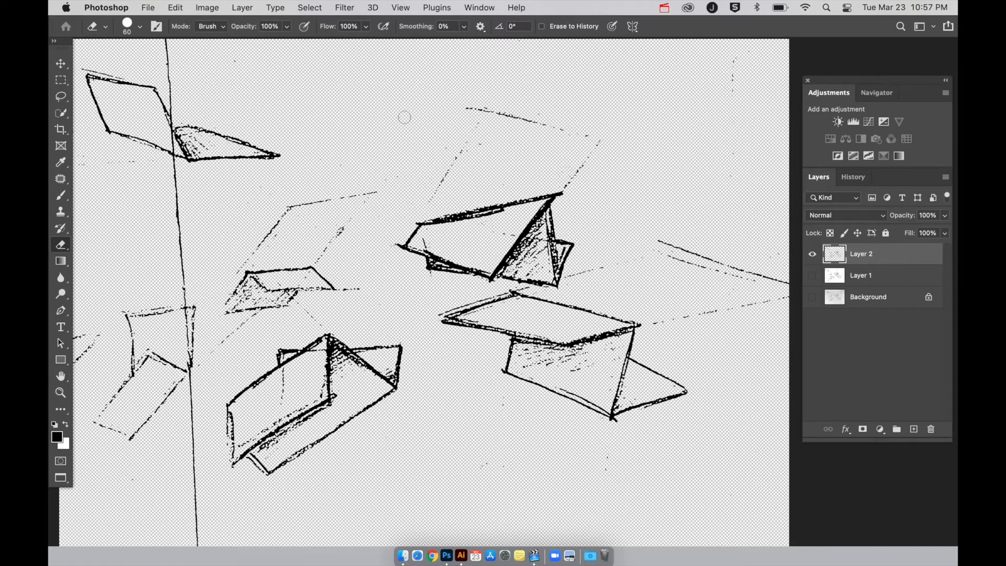
scroll(386, 208, "left", 5)
scroll(387, 207, "up", 2)
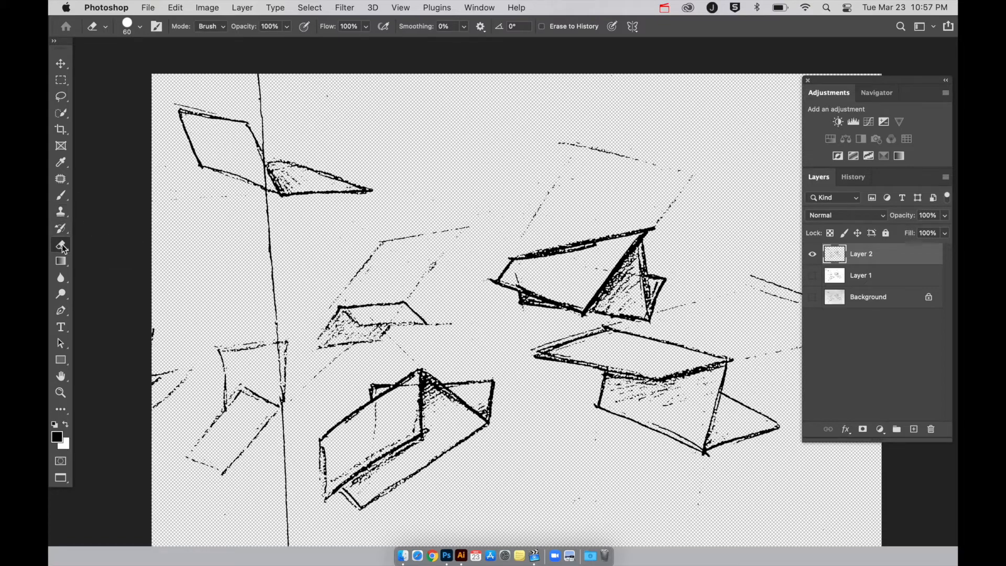
Erase the lower part of the long vertical line and the faint folded shape beside it using the Eraser Tool at size 125.
key("bracketright")
key("bracketright")
key("bracketright")
key("bracketright")
key("bracketright")
right_click(59, 250)
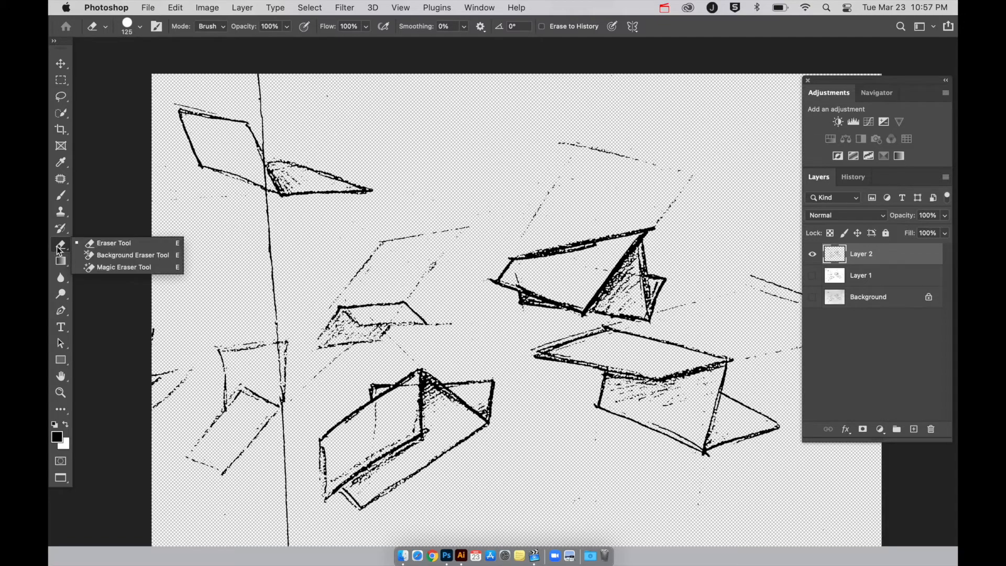
left_click(120, 246)
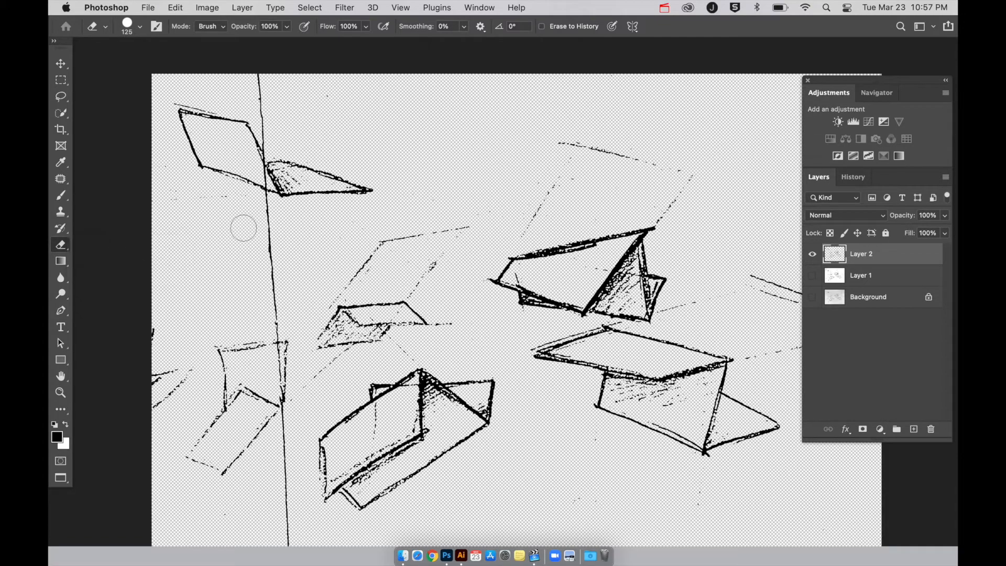
mouse_move(265, 202)
left_mouse_down()
mouse_move(285, 537)
mouse_move(263, 414)
mouse_move(236, 461)
mouse_move(218, 471)
mouse_move(200, 459)
mouse_move(260, 391)
mouse_move(226, 398)
mouse_move(212, 422)
mouse_move(219, 353)
mouse_move(289, 334)
mouse_move(282, 386)
mouse_move(308, 388)
mouse_move(333, 365)
left_mouse_up()
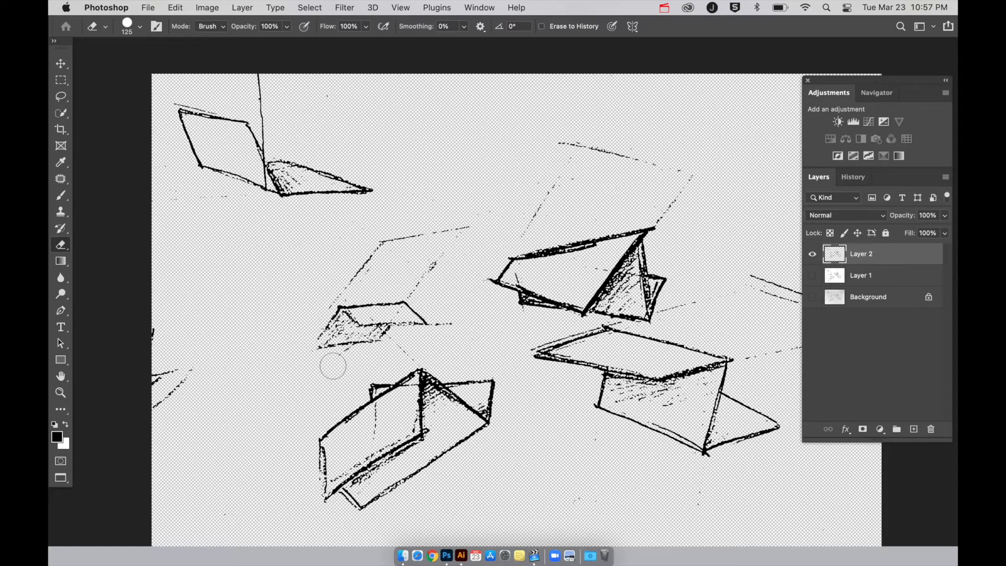
scroll(475, 279, "right", 3)
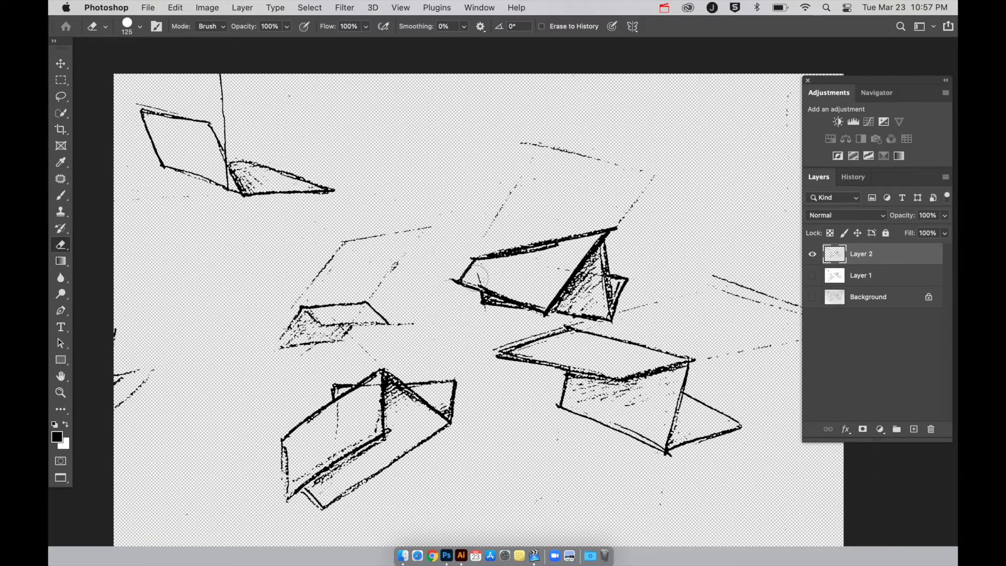
Set up a PNG copy of the line art for saving to the computer's Desktop, and cancel the save.
left_click(148, 8)
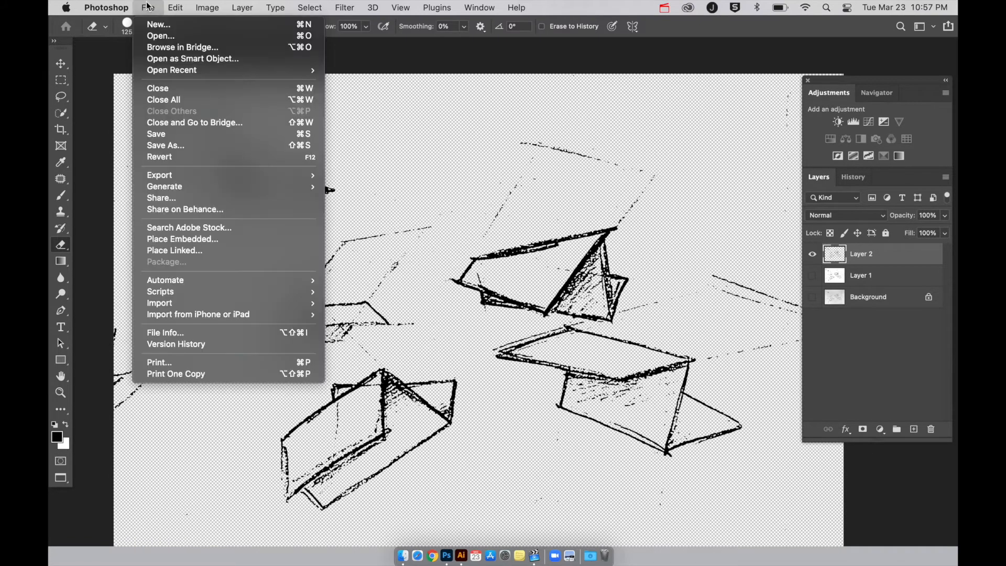
left_click(179, 145)
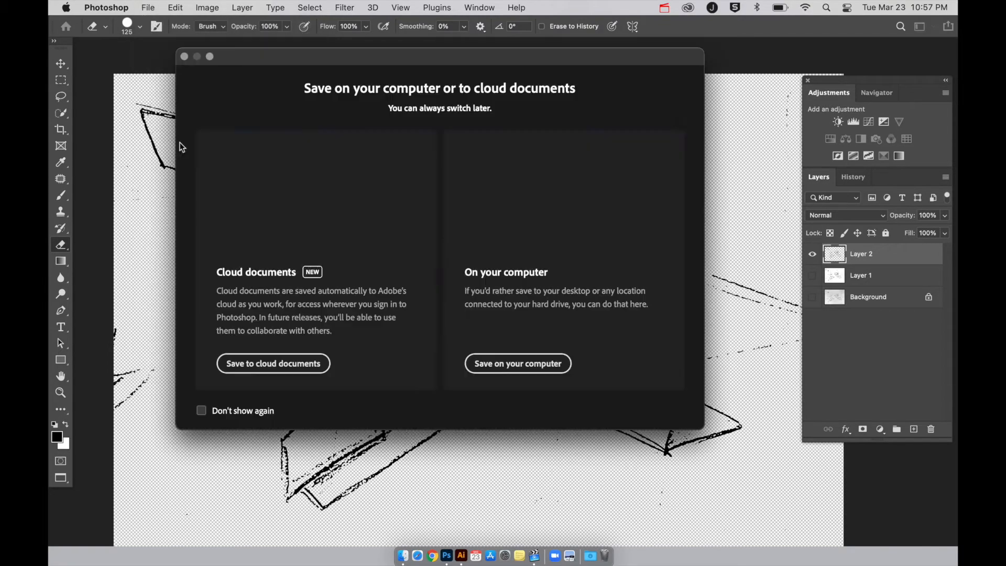
left_click(526, 367)
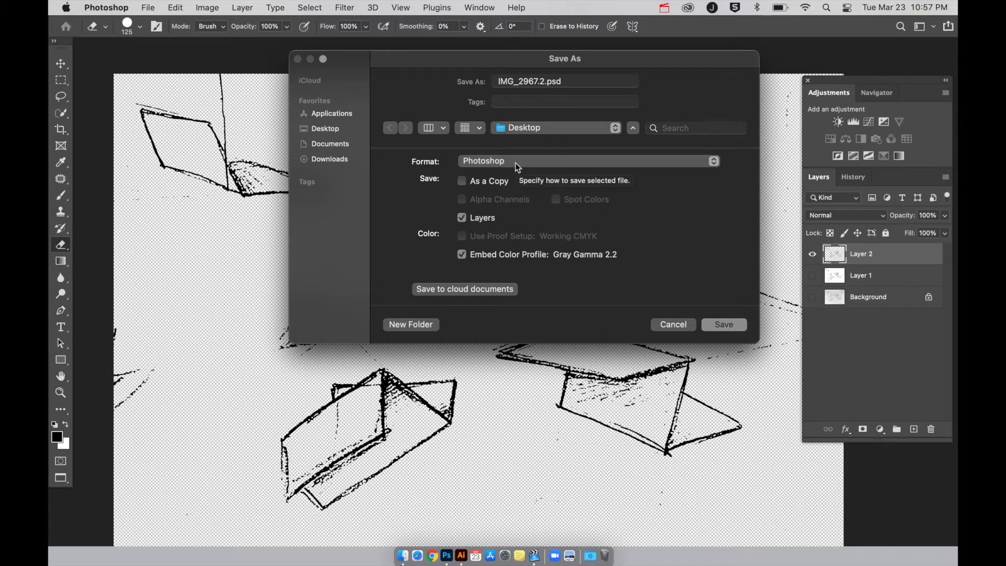
left_click(516, 163)
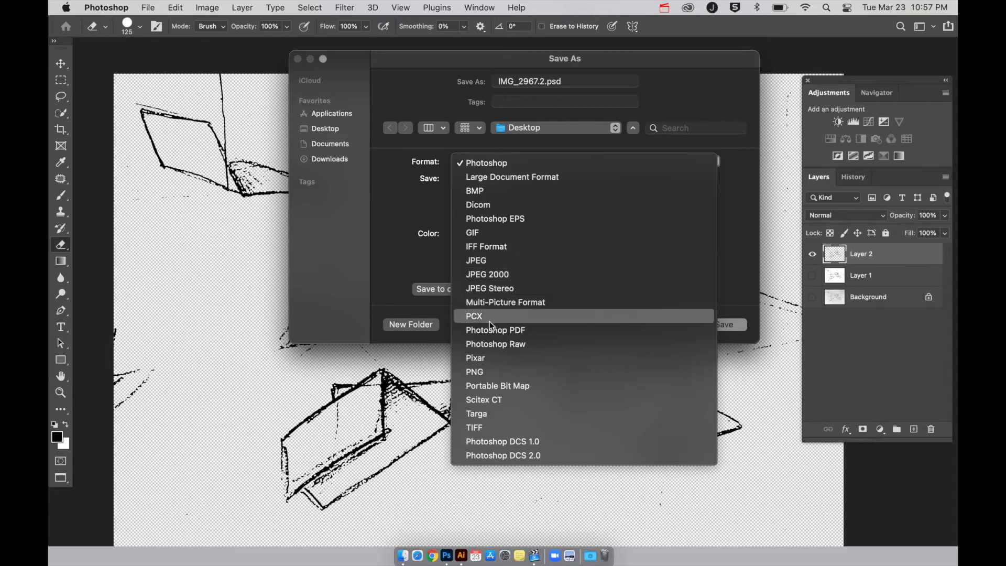
left_click(491, 369)
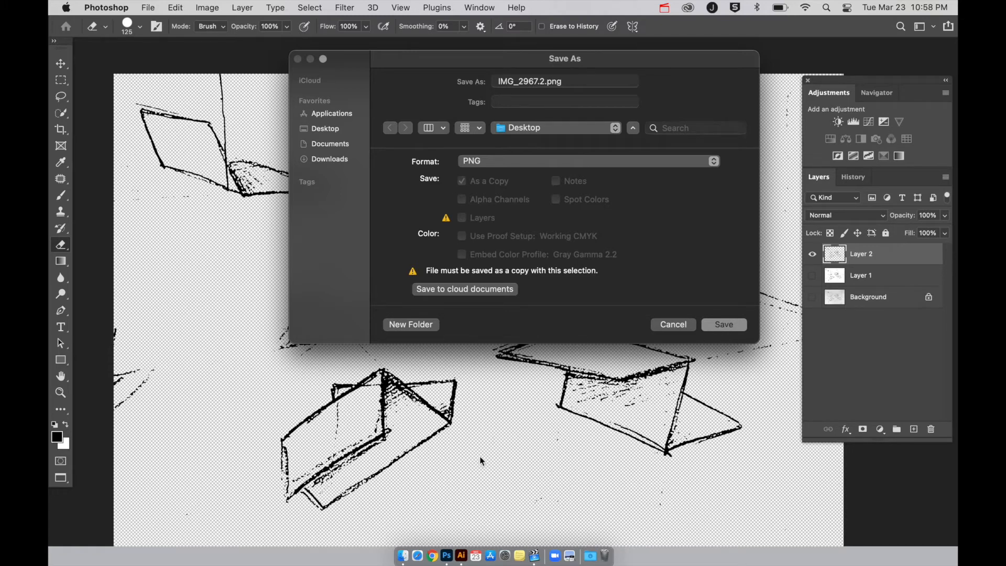
left_click(688, 323)
Switch to the desktop and preview IMG_2967.2.jpg and IMG_2967.2.png to compare the original sketch with the transparent line art.
key("ctrl+Right")
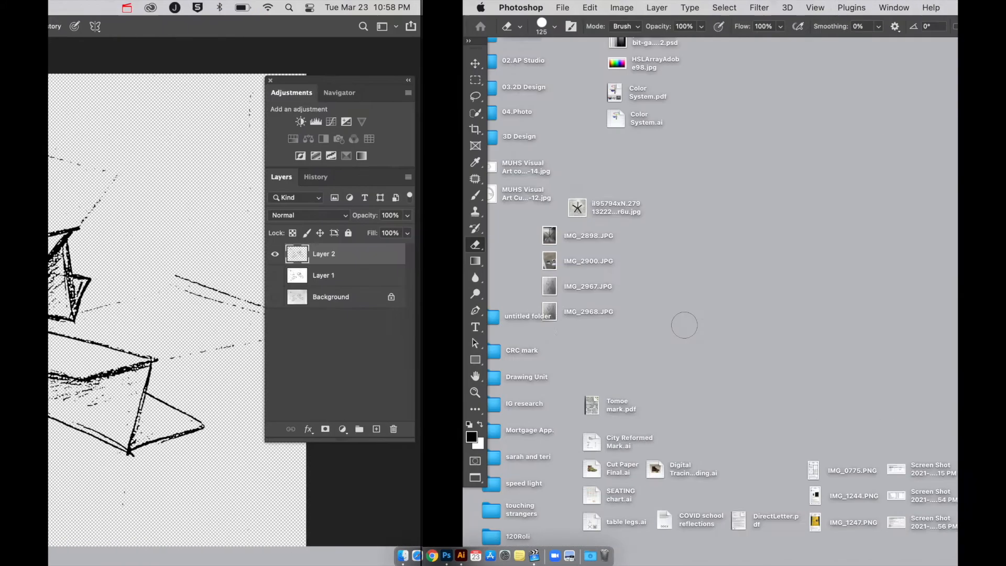
left_click_drag(843, 81, 638, 101)
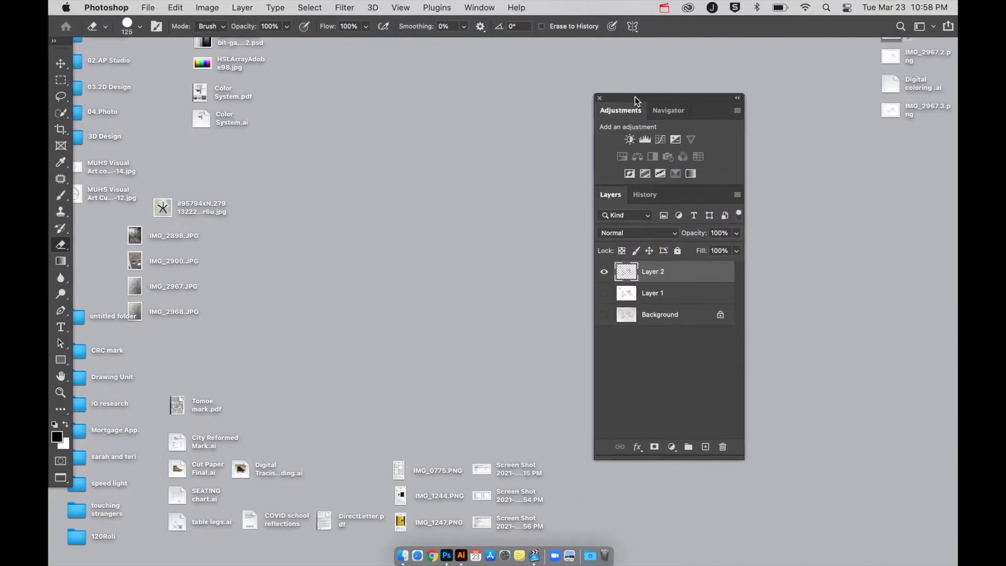
left_click(774, 140)
key("space")
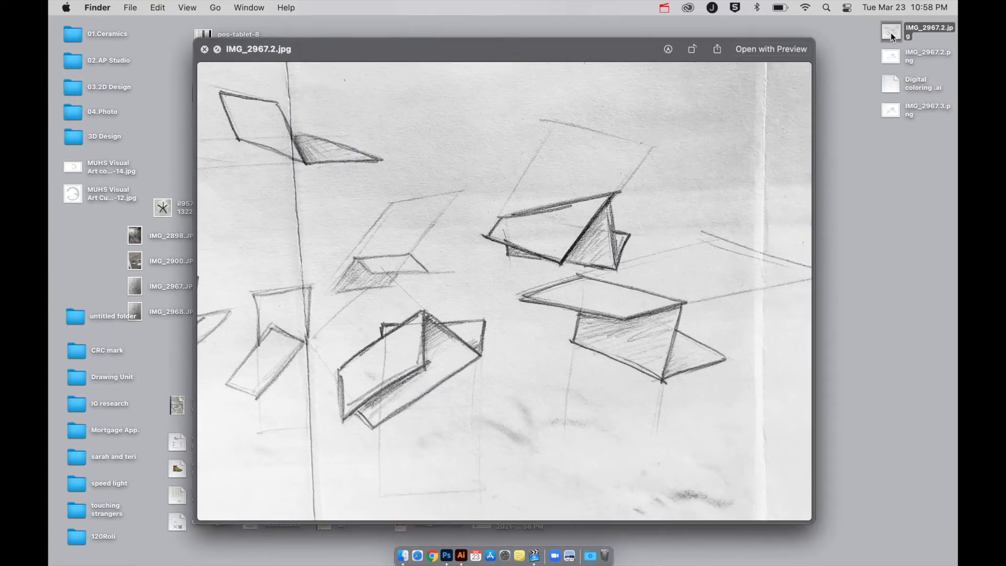
key("Down")
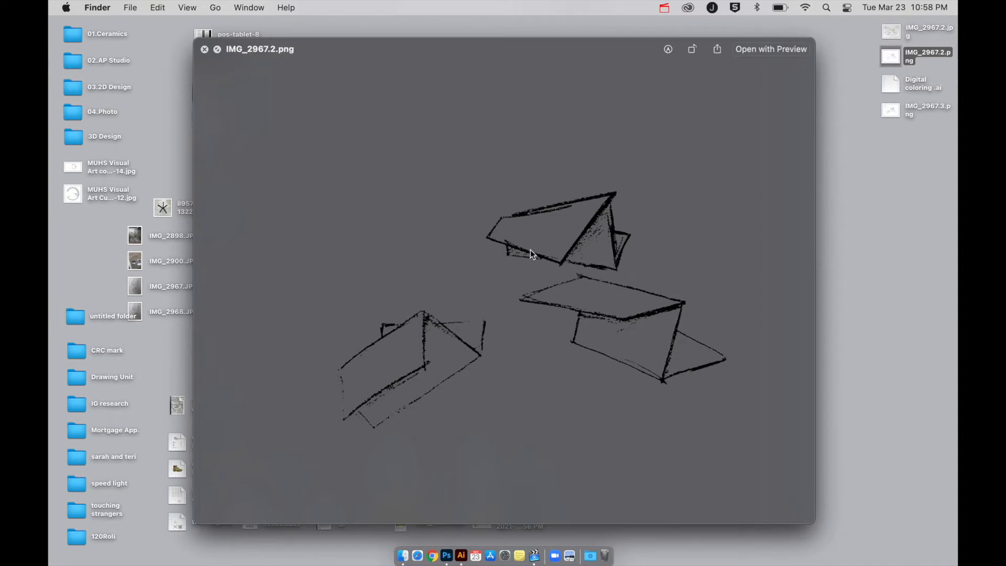
key("space")
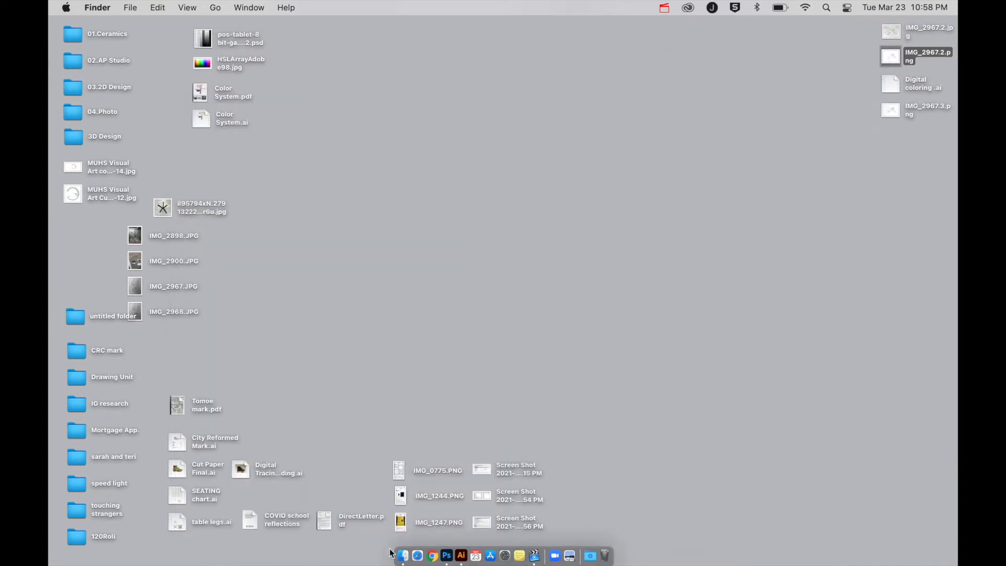
Take Photoshop out of full-screen view, minimize its window, and bring the Digital coloring .ai document forward in Illustrator.
left_click(462, 556)
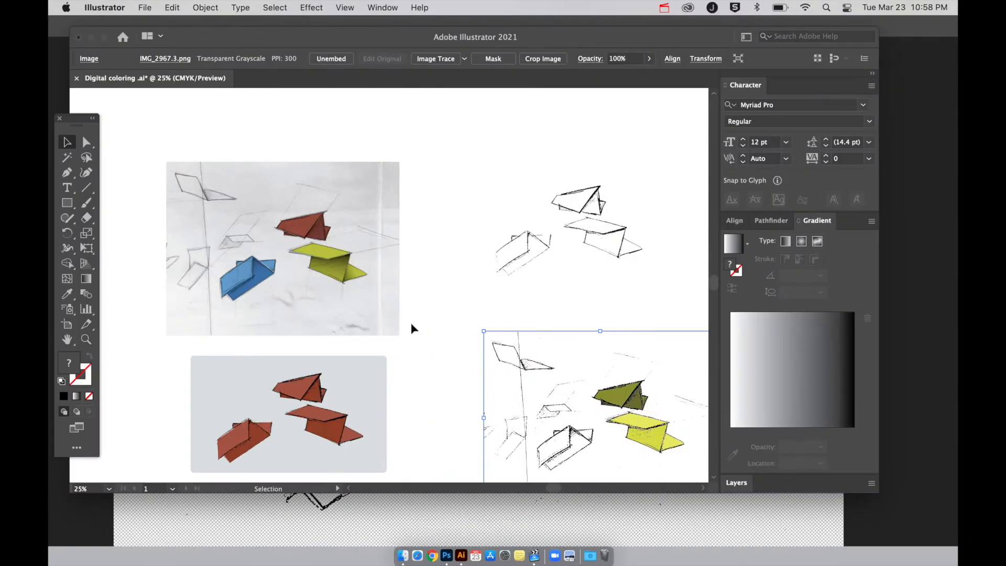
scroll(449, 309, "right", 10)
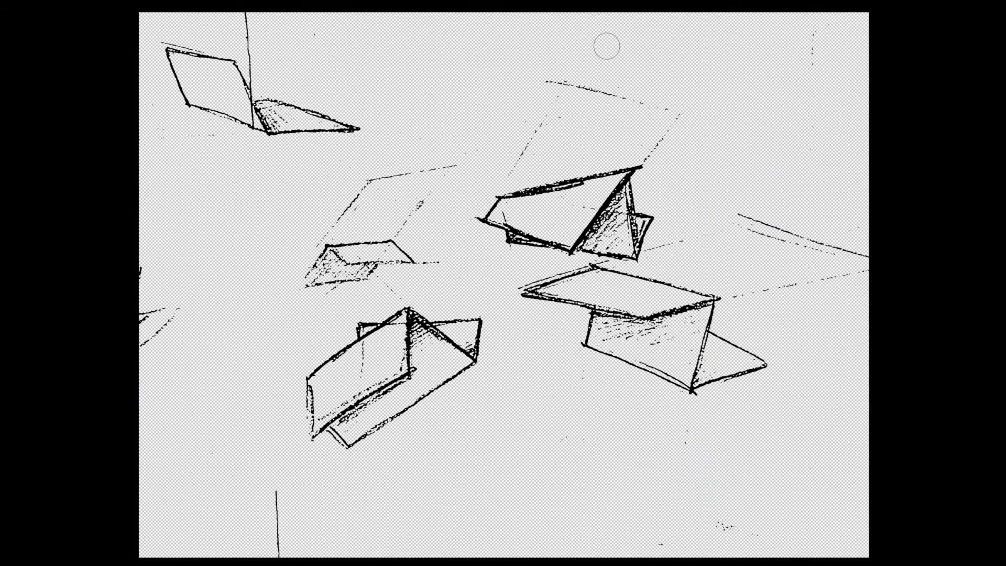
key("f")
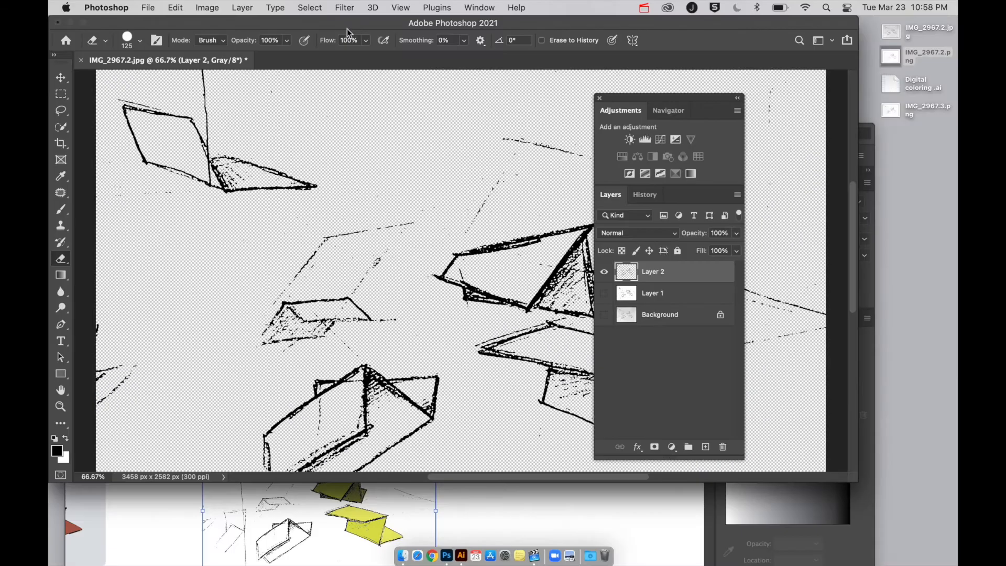
left_click(70, 23)
left_click(449, 132)
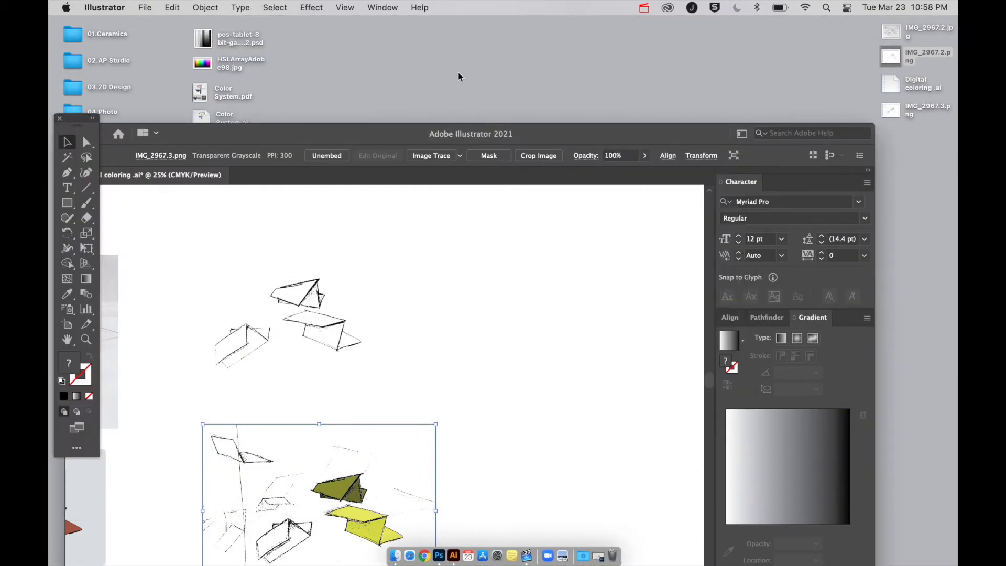
left_click(518, 82)
left_click(533, 137)
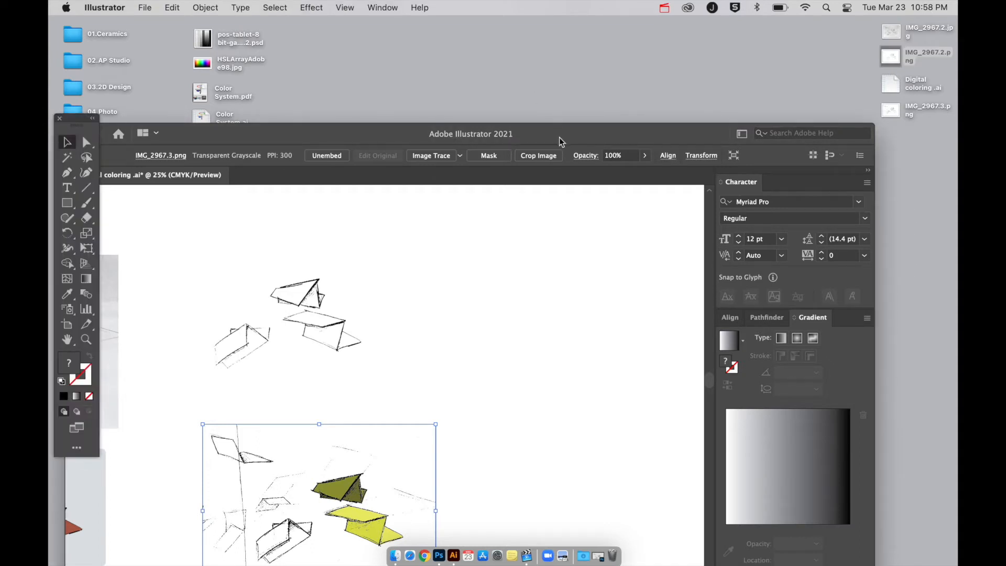
Place IMG_2967.3.png from the desktop beside the existing drawings in the Digital coloring .ai document, and show the document in full-screen view.
left_click_drag(561, 139, 575, 66)
left_click_drag(894, 110, 612, 305)
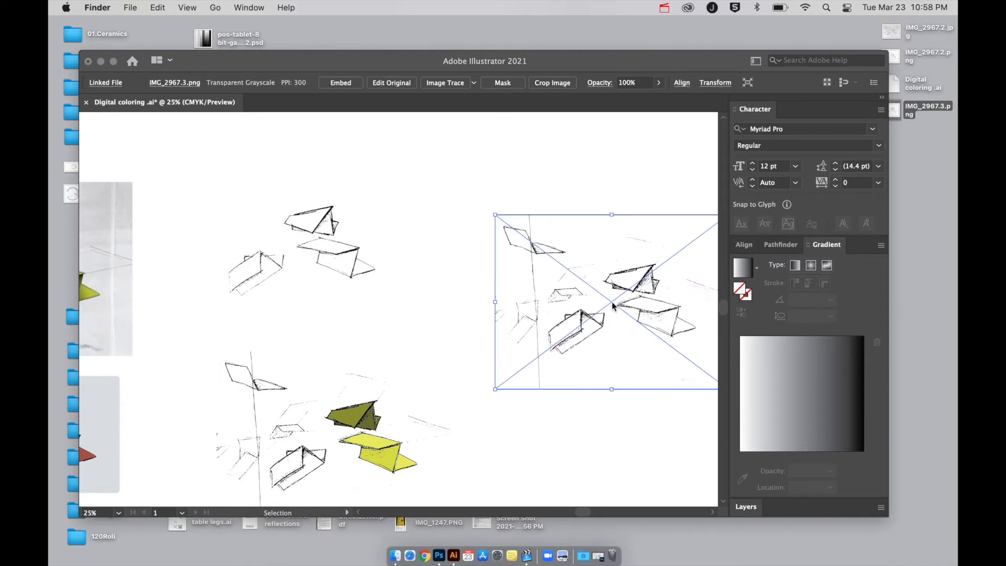
left_click(568, 446)
scroll(568, 445, "right", 3)
scroll(567, 445, "right", 2)
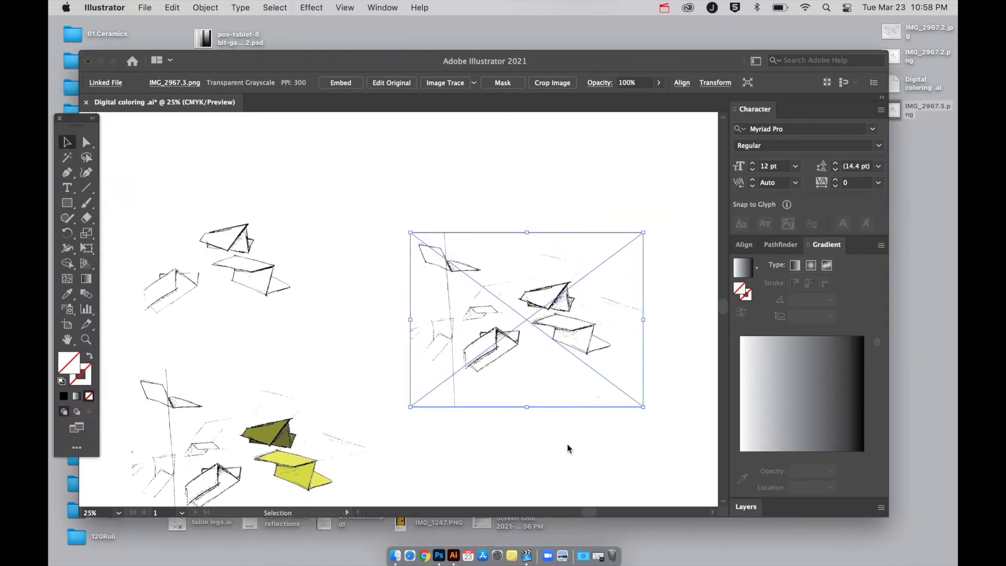
key("f")
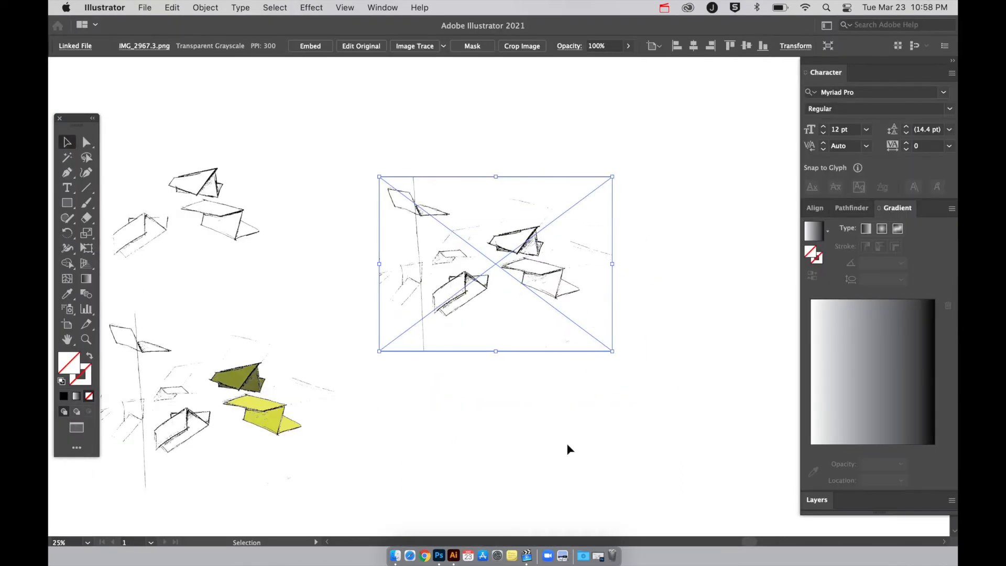
left_click(417, 144)
left_click(472, 267)
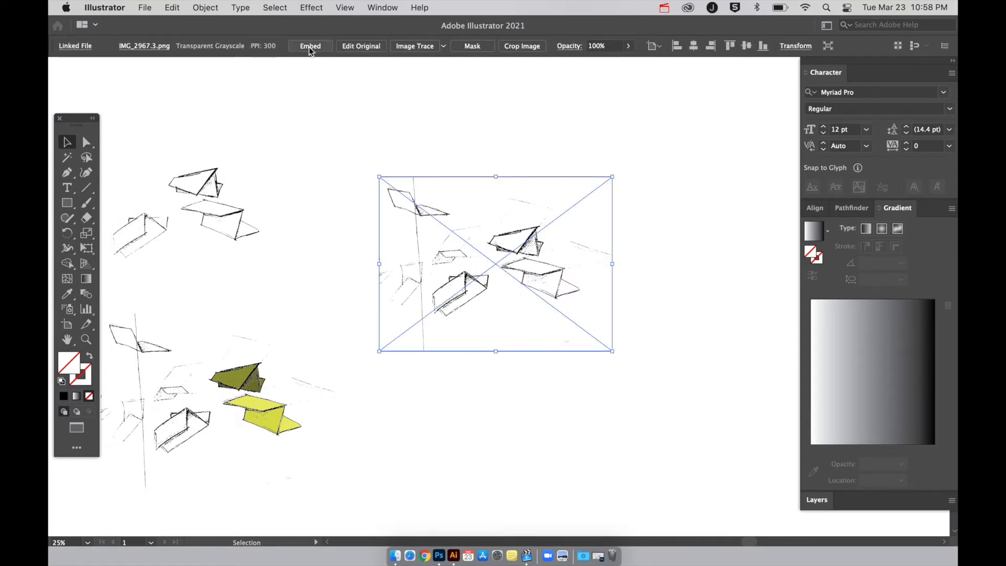
Embed the placed IMG_2967.3.png image in the document and deselect it.
left_click(382, 8)
mouse_move(392, 99)
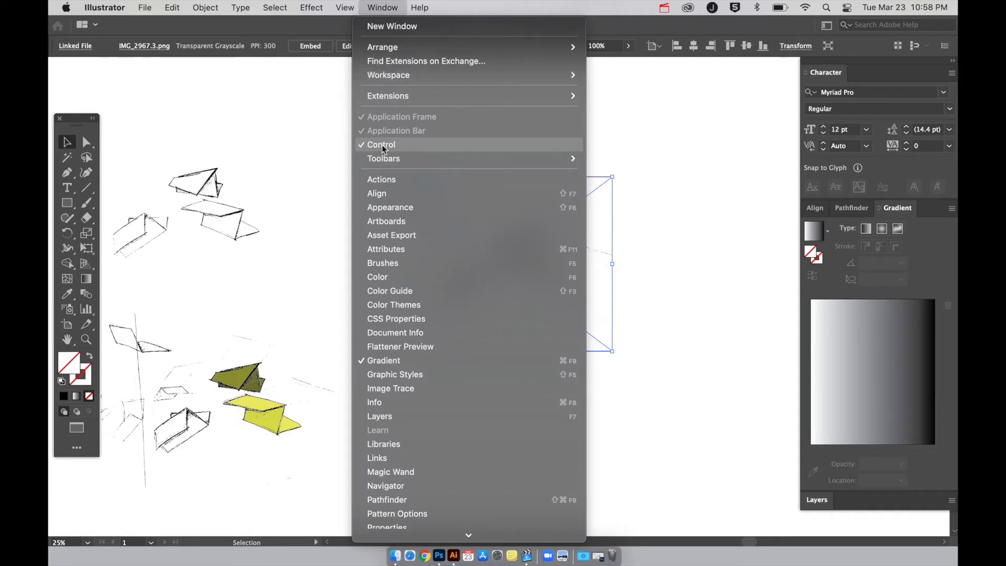
left_click(303, 108)
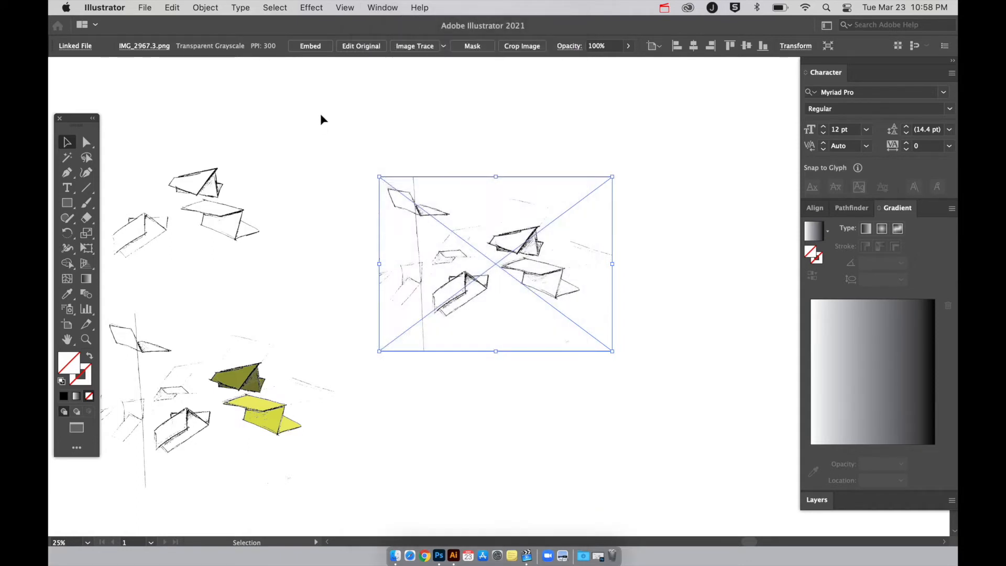
left_click(307, 50)
left_click(474, 167)
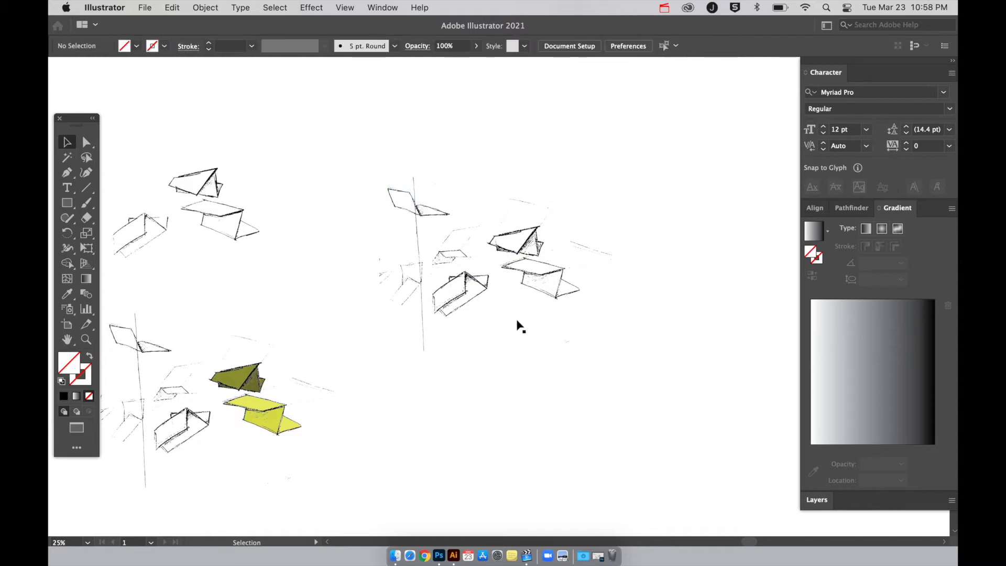
Show the document's layers and lock Layer 1, which holds the embedded line art.
scroll(473, 306, "down", 1)
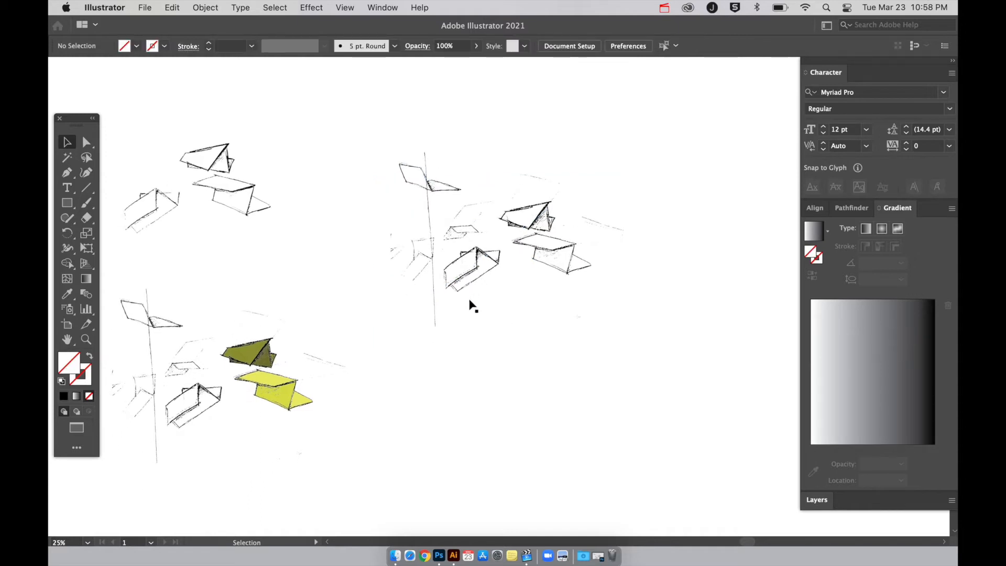
left_click(818, 500)
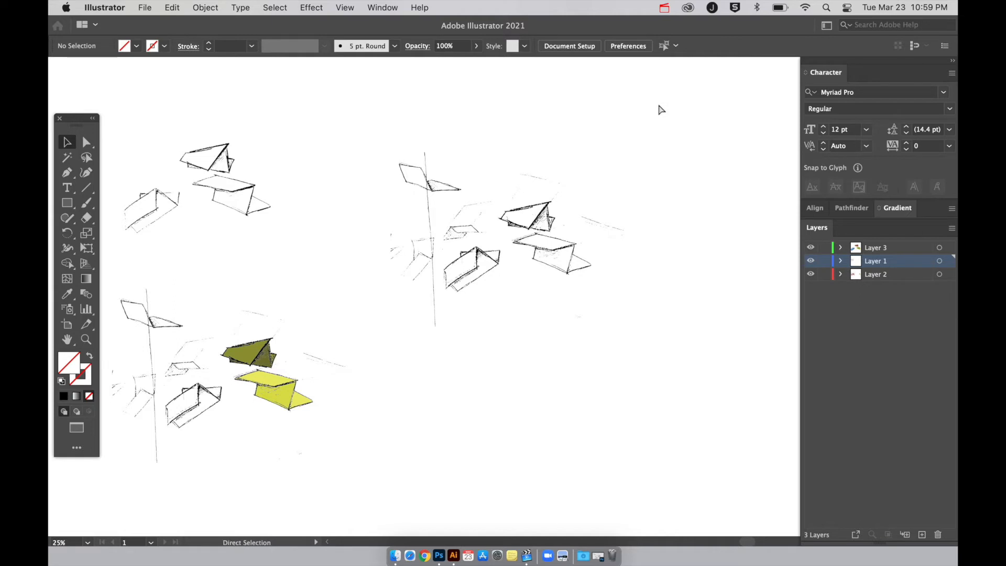
key("super+equal")
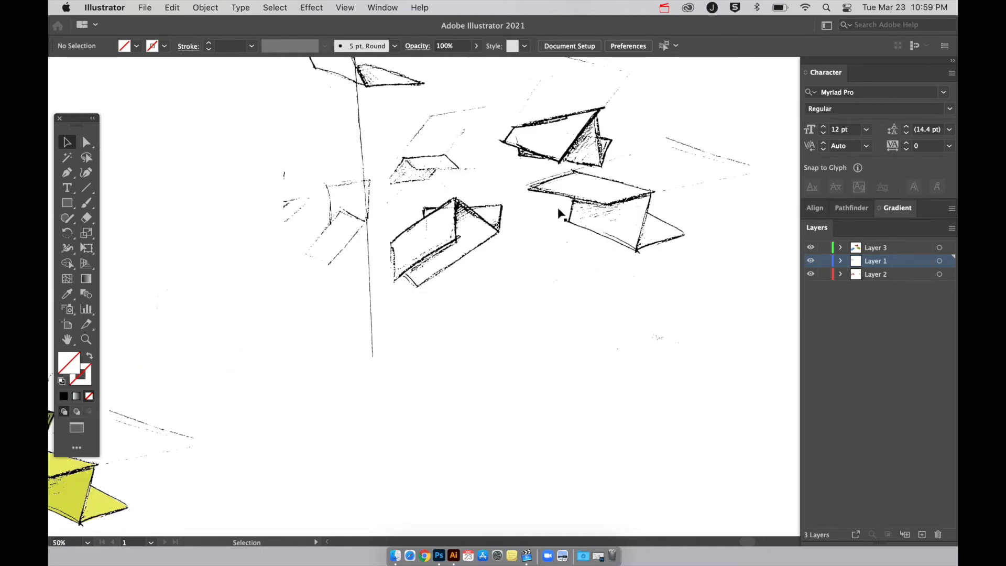
scroll(560, 214, "up", 2)
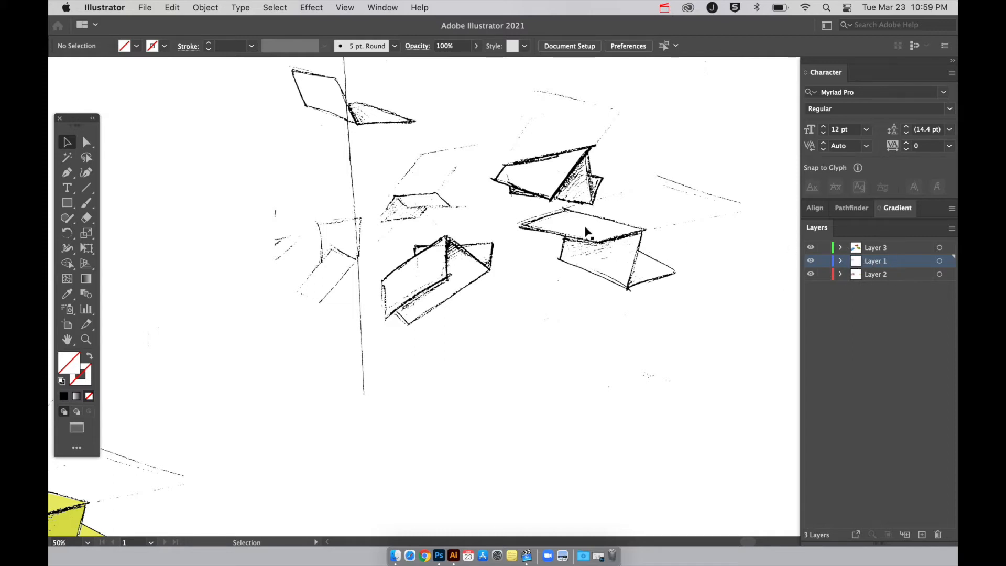
left_click(595, 232)
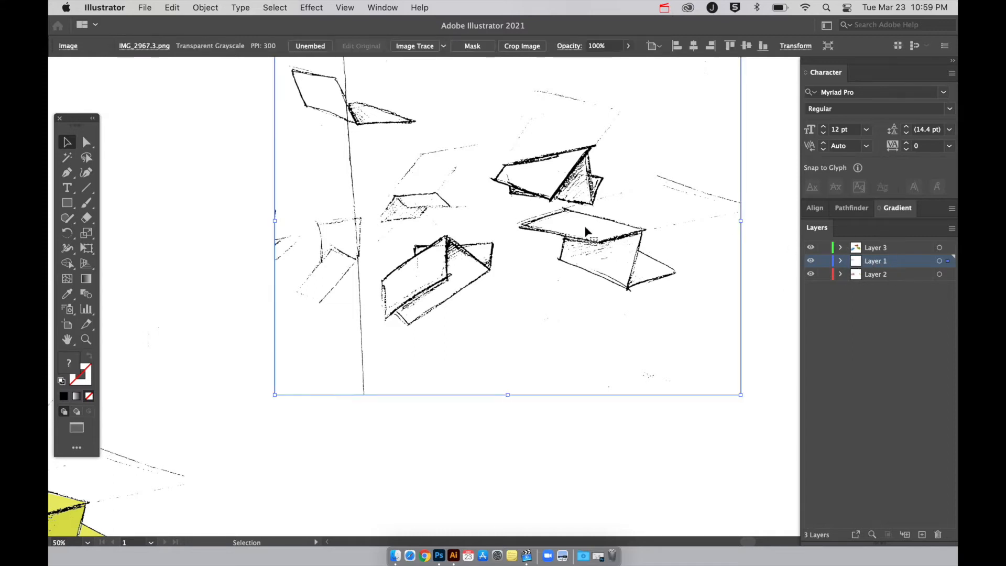
left_click(824, 260)
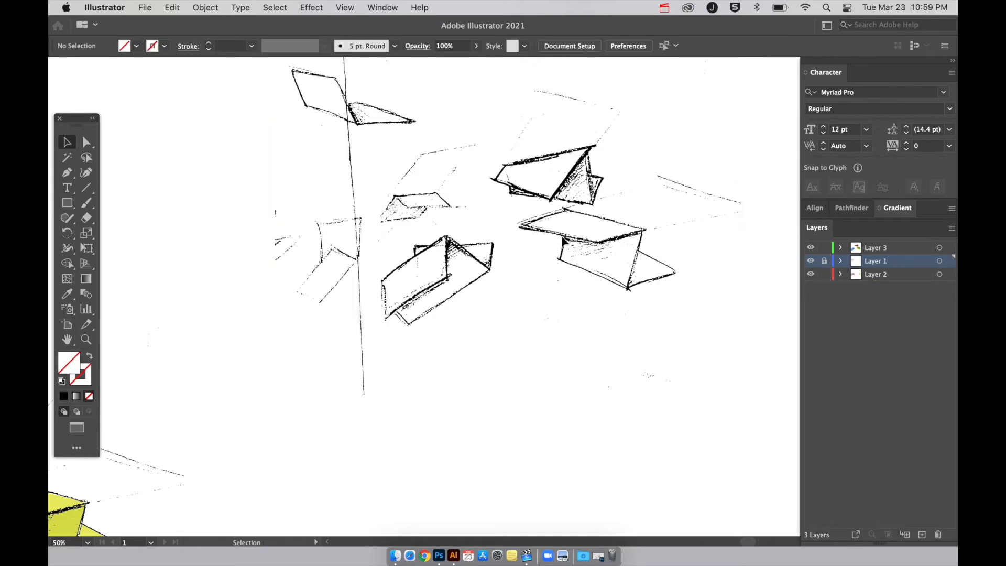
key("super+minus")
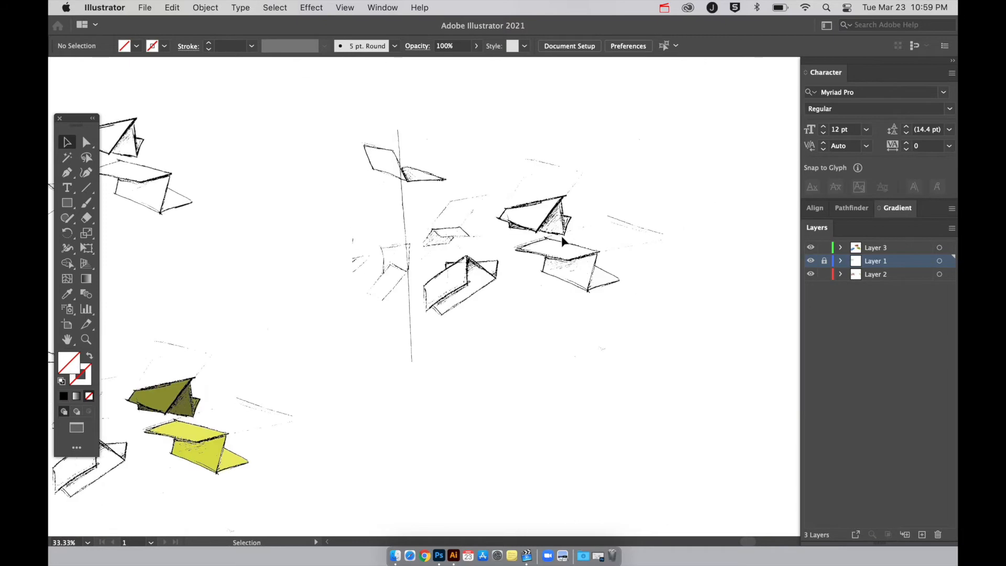
Move the red, blue and yellow color shapes together off the scanned pencil sketch into the empty area above and to its right.
scroll(563, 242, "left", 10)
scroll(562, 241, "right", 10)
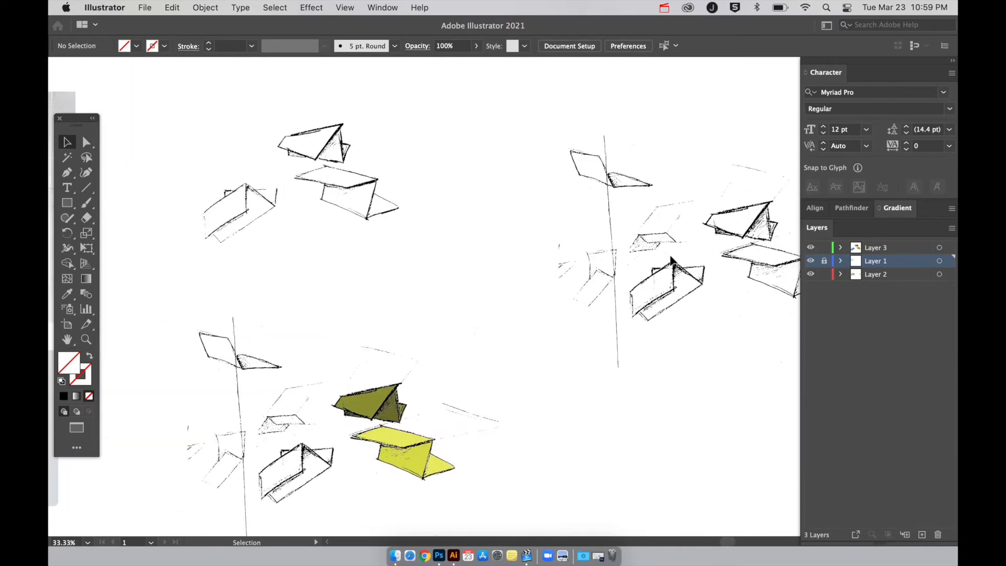
scroll(671, 261, "left", 15)
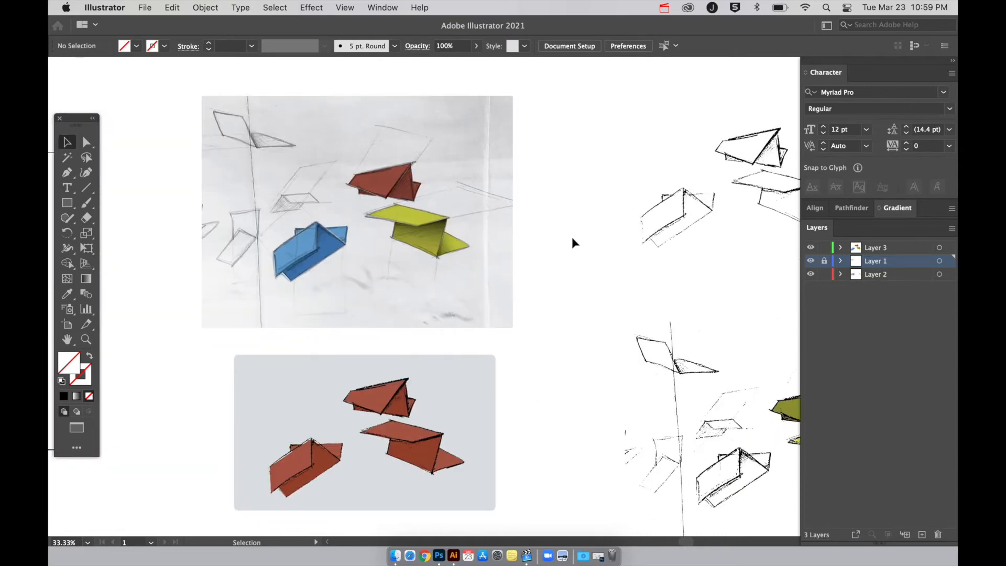
left_click_drag(270, 184, 488, 289)
scroll(490, 292, "up", 2)
scroll(489, 292, "up", 2)
mouse_move(483, 184)
left_mouse_down()
mouse_move(698, 124)
mouse_move(719, 130)
left_mouse_up()
Trace the top face of the scanned sketch's right-hand folded shape as a closed four-corner Pen path on Layer 3.
key("super+equal")
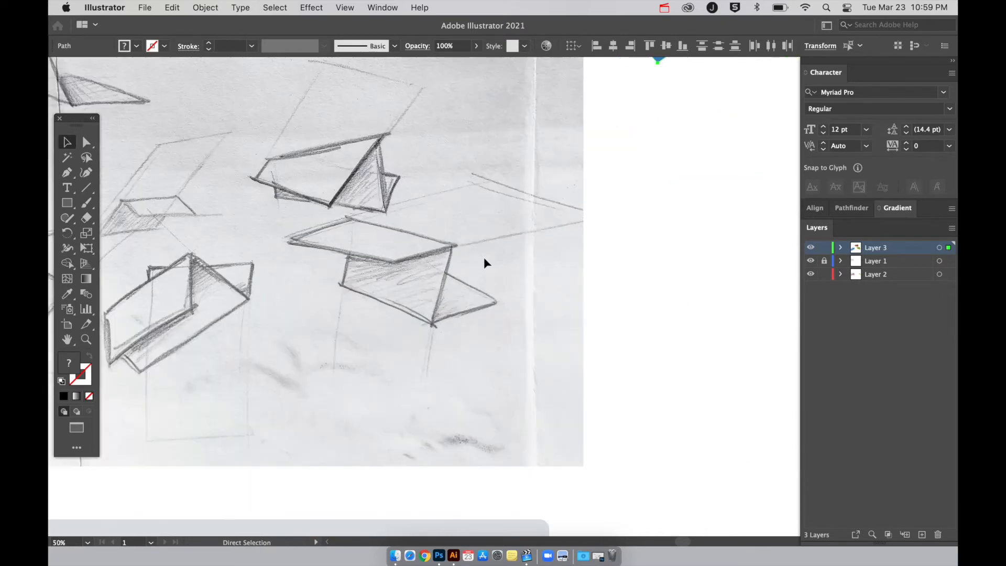
key("super+equal")
key("super+equal")
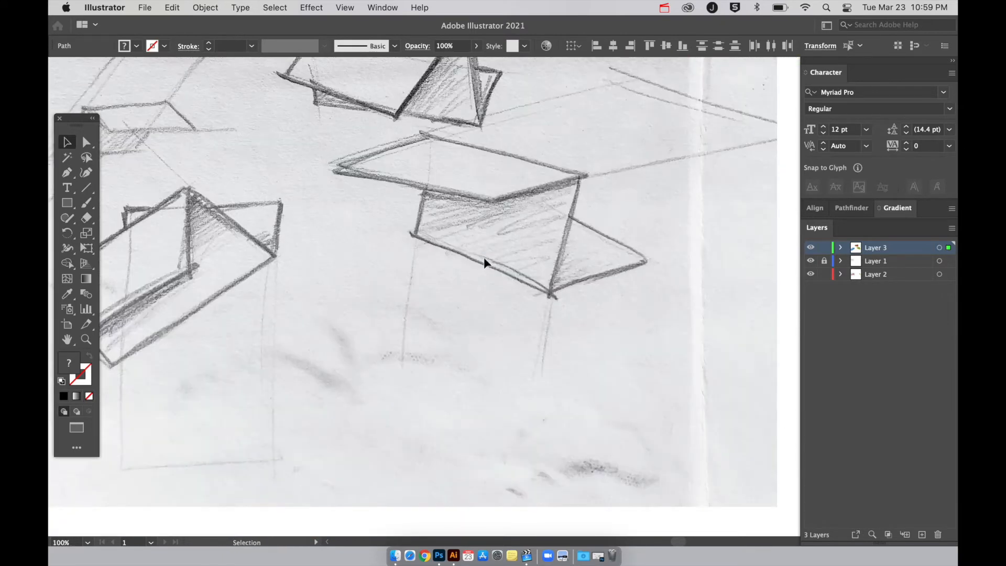
scroll(484, 258, "up", 1)
scroll(484, 257, "left", 1)
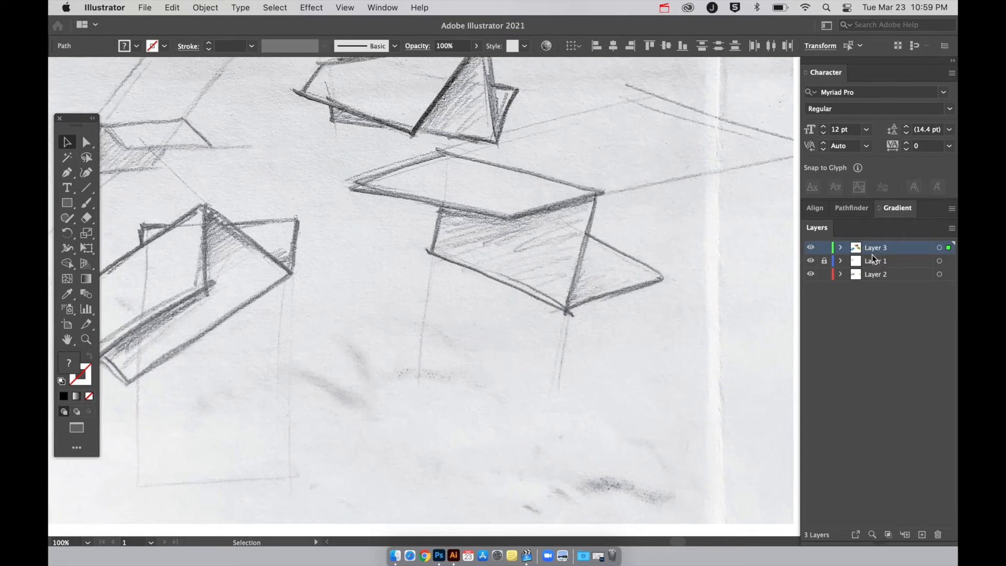
left_click(812, 263)
left_click(811, 263)
key("p")
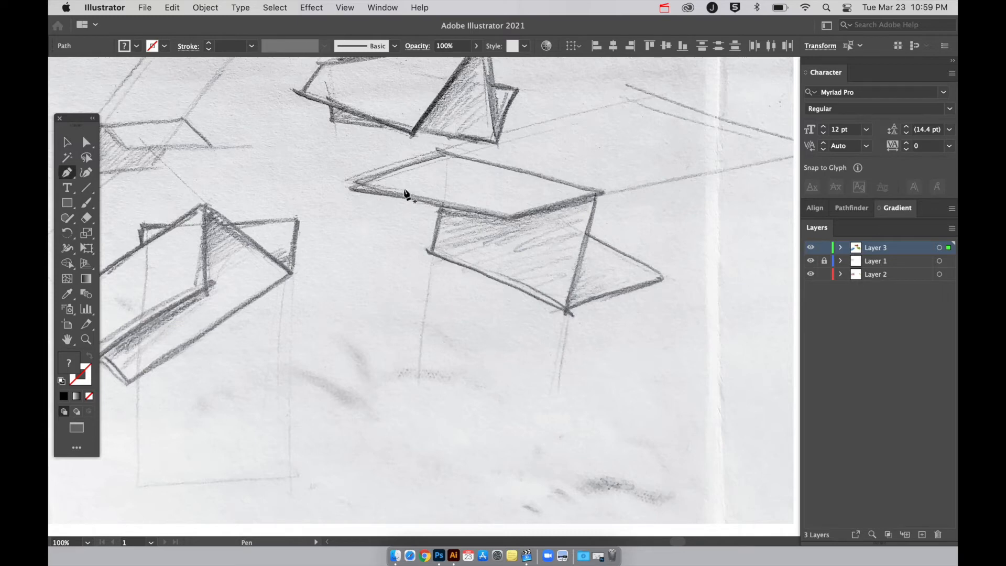
left_click(360, 184)
left_click(444, 154)
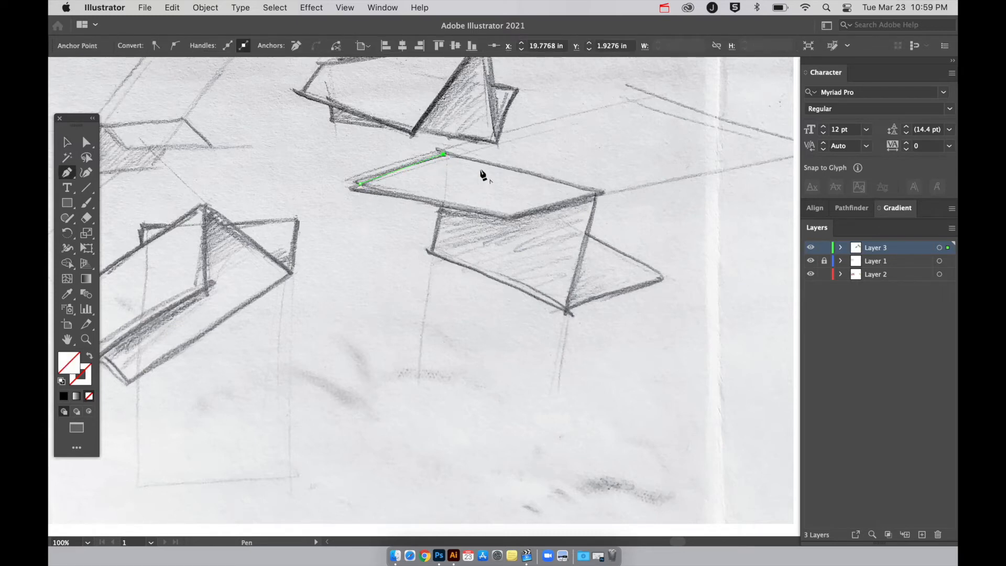
left_click(510, 217)
left_click(360, 184)
Give the traced top face the default black stroke with no fill, and deselect it.
left_click(61, 388)
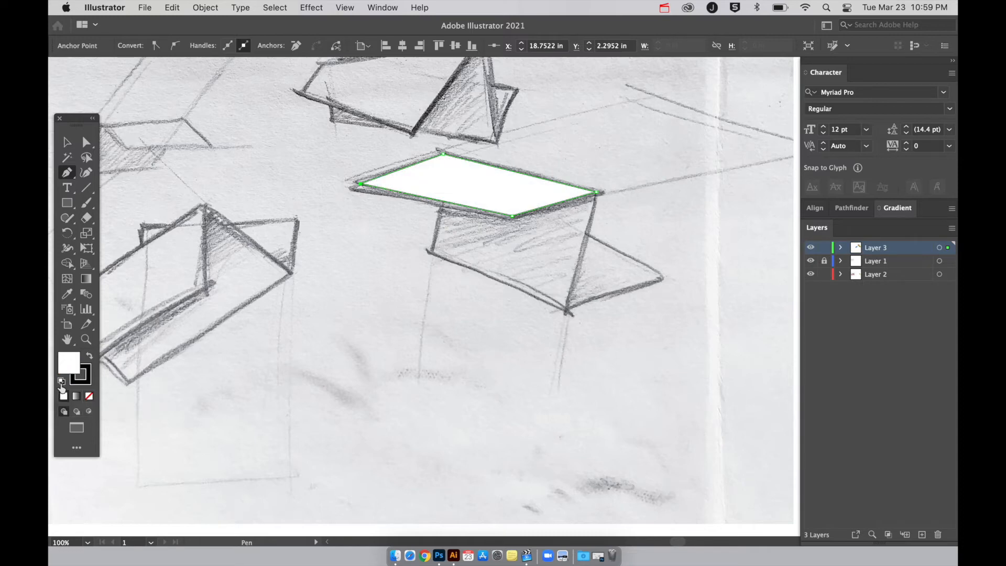
left_click(90, 395)
key("v")
left_click(456, 284)
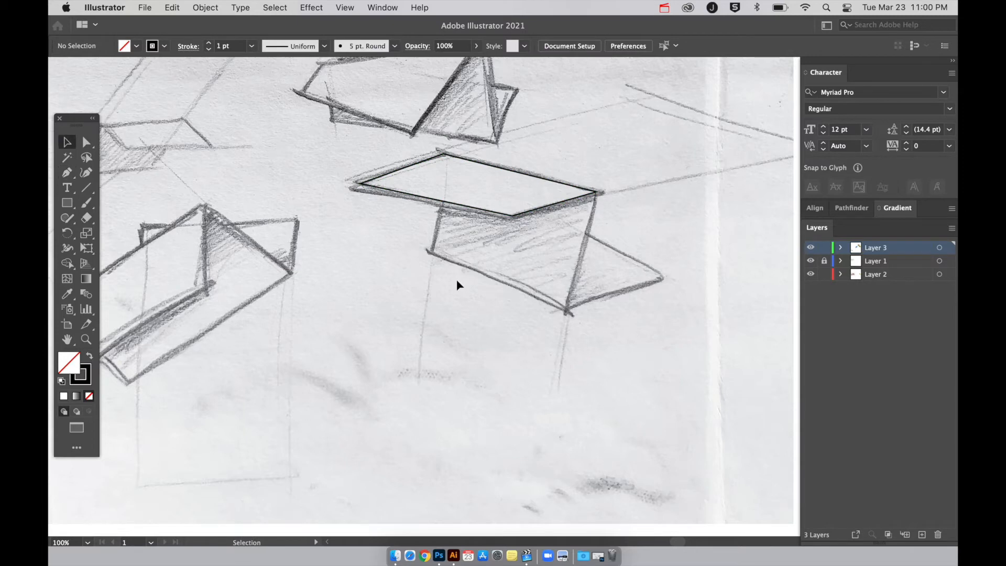
Trace the shaded middle face below the top face as a closed five-corner path with the Pen tool.
key("p")
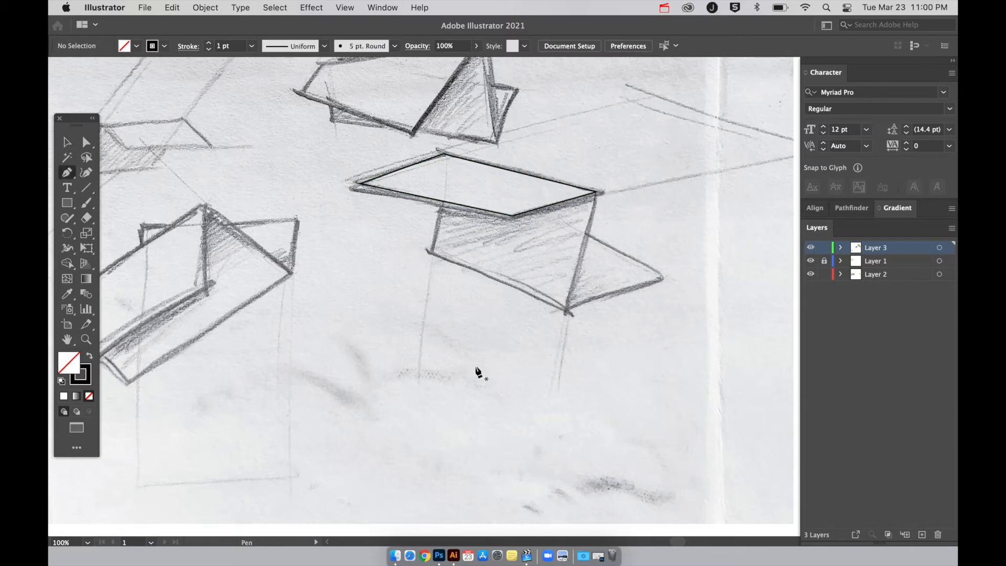
left_click(432, 255)
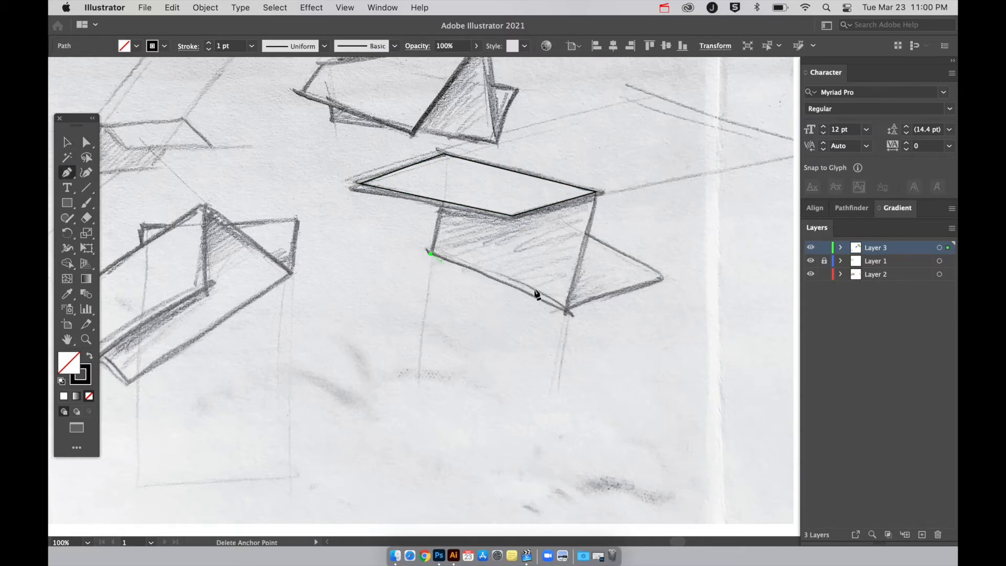
left_click(567, 312)
left_click(596, 197)
left_click(513, 216)
left_click(441, 204)
left_click(431, 254)
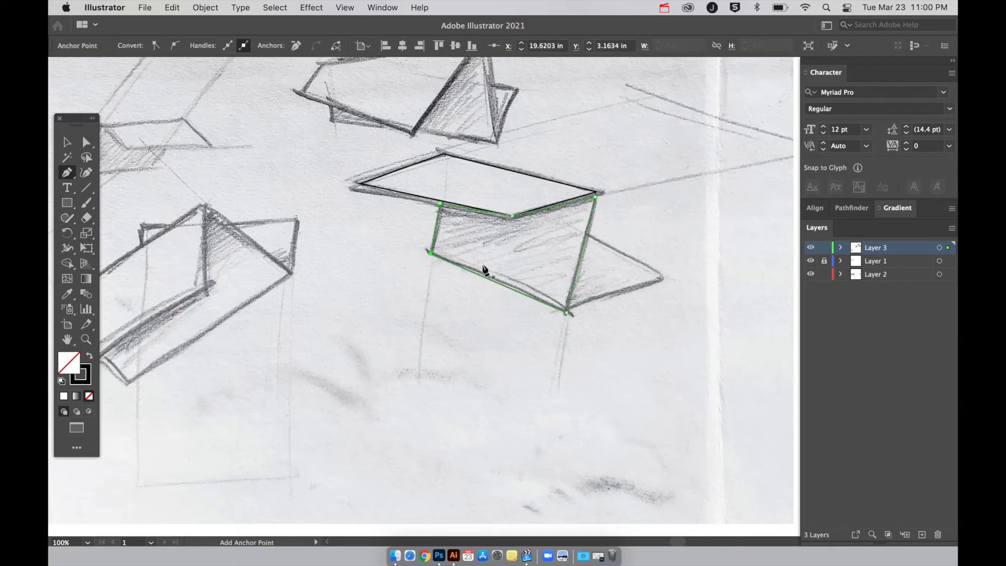
Trace the triangular flap beside the middle face as a closed Pen path, and deselect it.
left_click(661, 277)
left_click(587, 234)
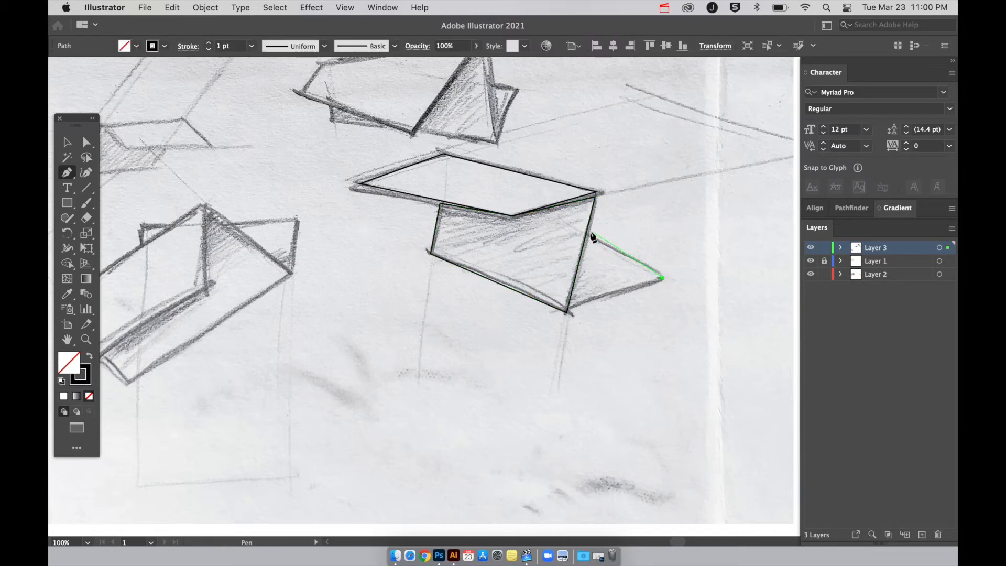
left_click(567, 311)
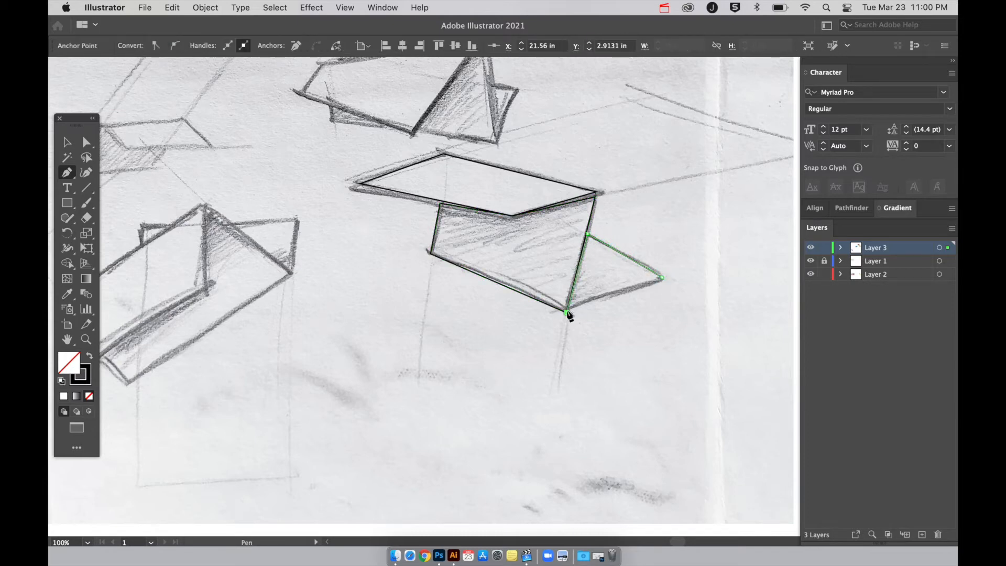
left_click(661, 277)
key("v")
left_click(524, 364)
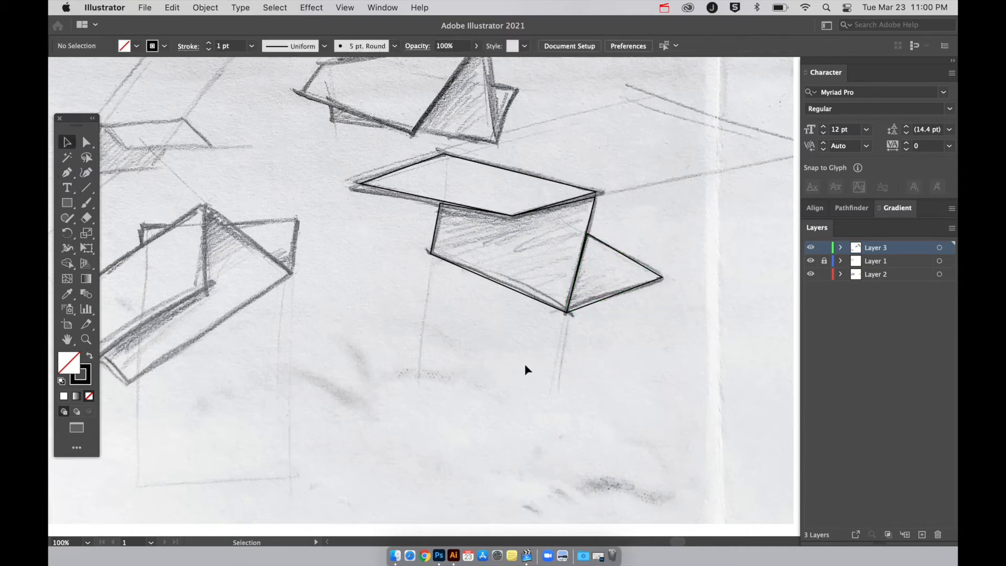
Remove the stroke from all three traced faces and fill them with yellow D6D61E.
left_click_drag(388, 292, 540, 228)
left_click_drag(665, 193, 670, 194)
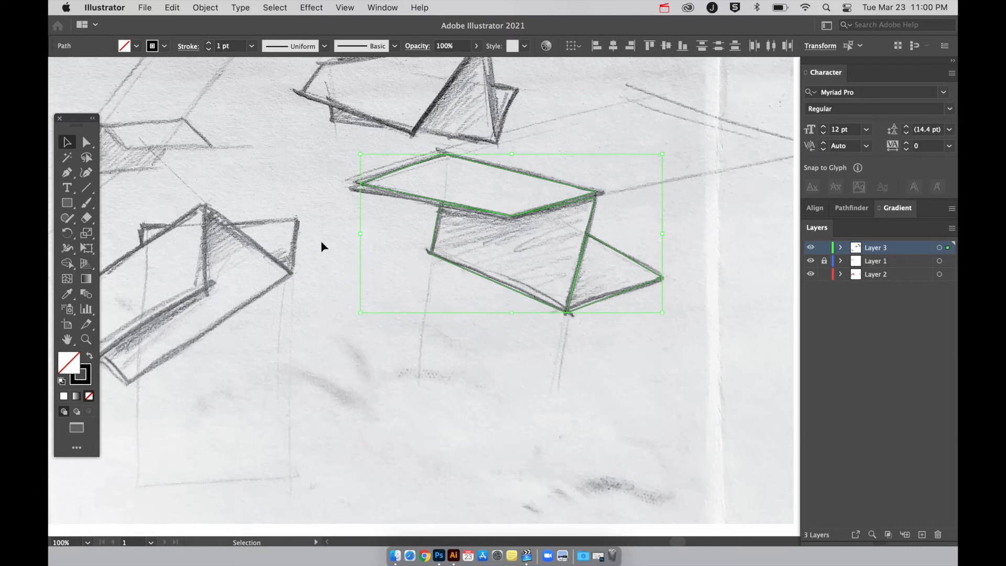
left_click(89, 397)
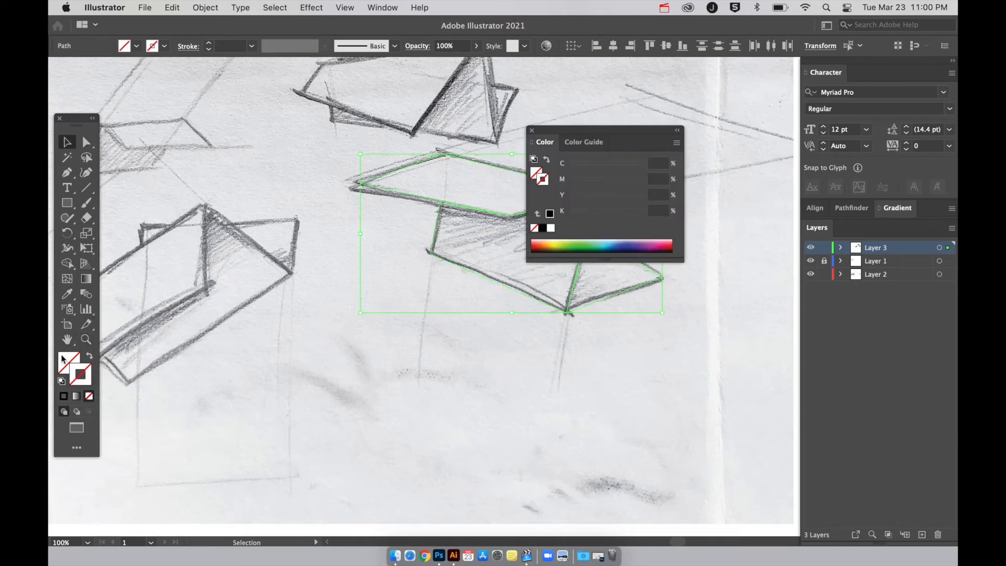
double_click(62, 358)
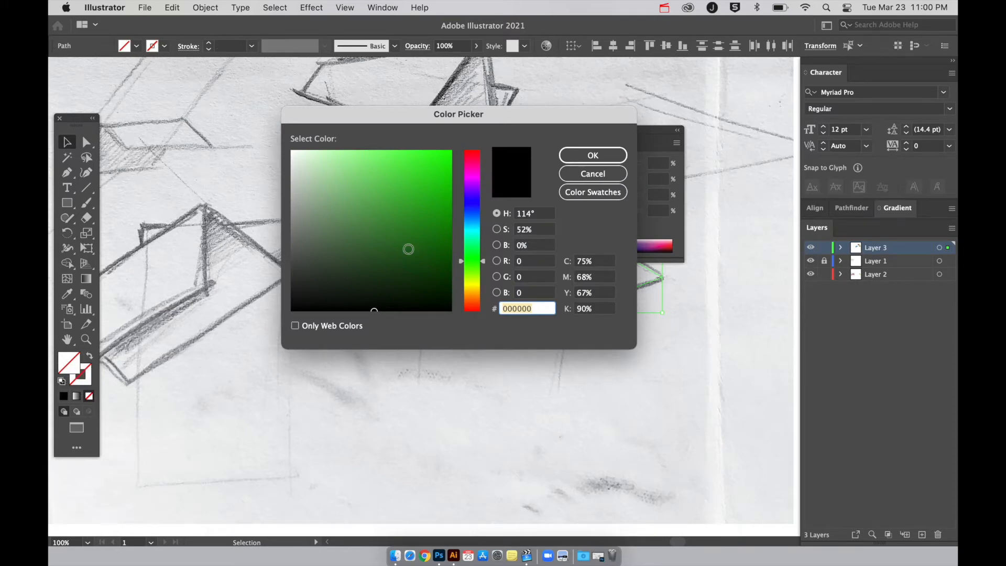
left_click_drag(482, 262, 482, 285)
left_click_drag(417, 202, 430, 176)
left_click(590, 156)
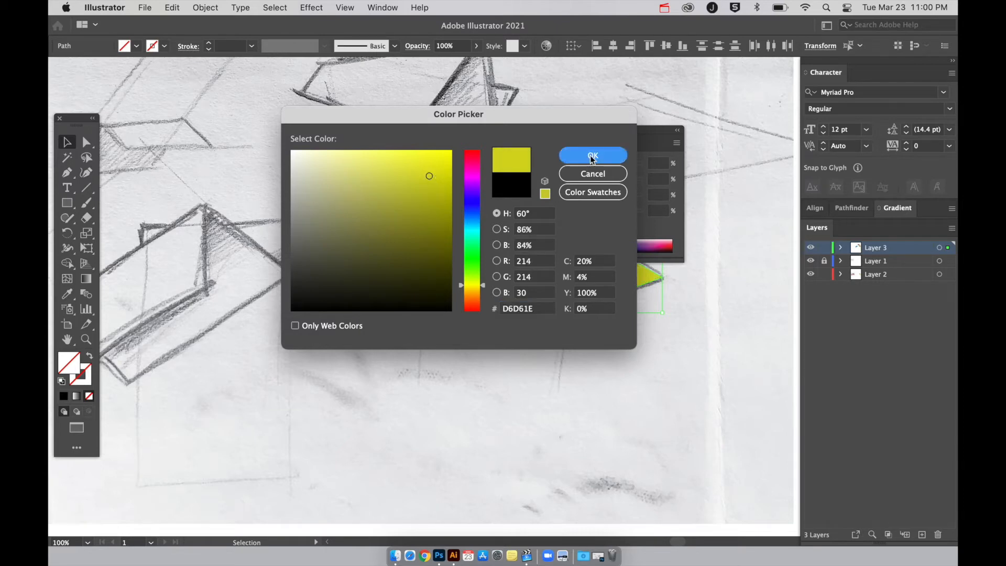
Fill the shaded middle face with a darker olive yellow (C 34, M 21, Y 99, K 1) and check the faces with Layer 1 temporarily hidden.
left_click_drag(612, 135, 735, 86)
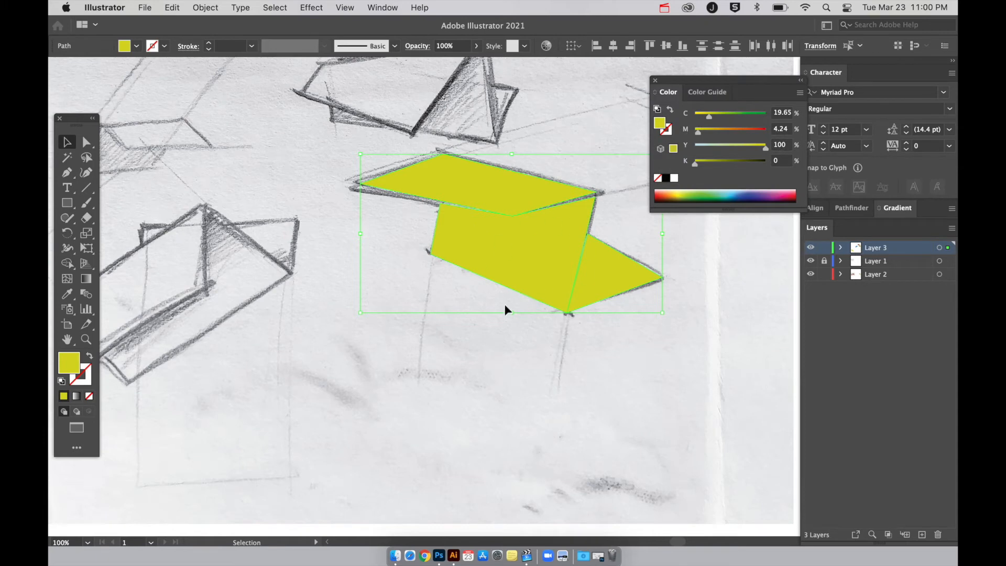
left_click(485, 348)
left_click(535, 268)
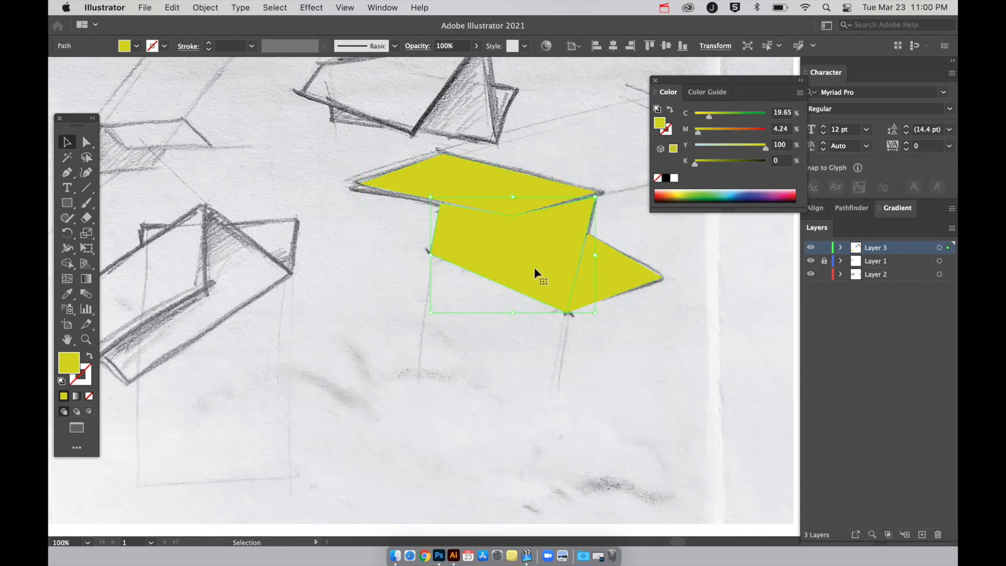
double_click(68, 362)
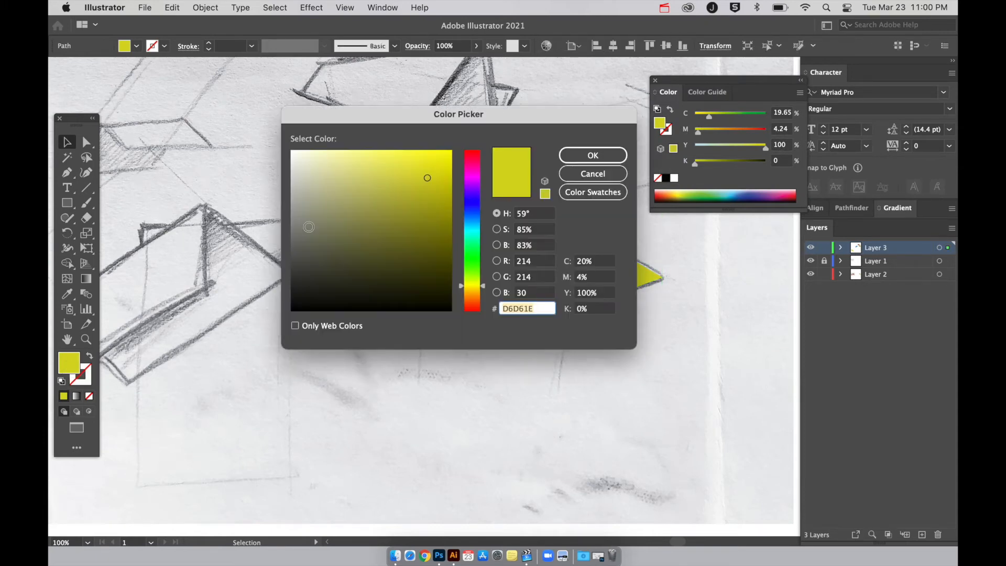
left_click_drag(428, 179, 403, 199)
left_click(591, 156)
left_click(585, 168)
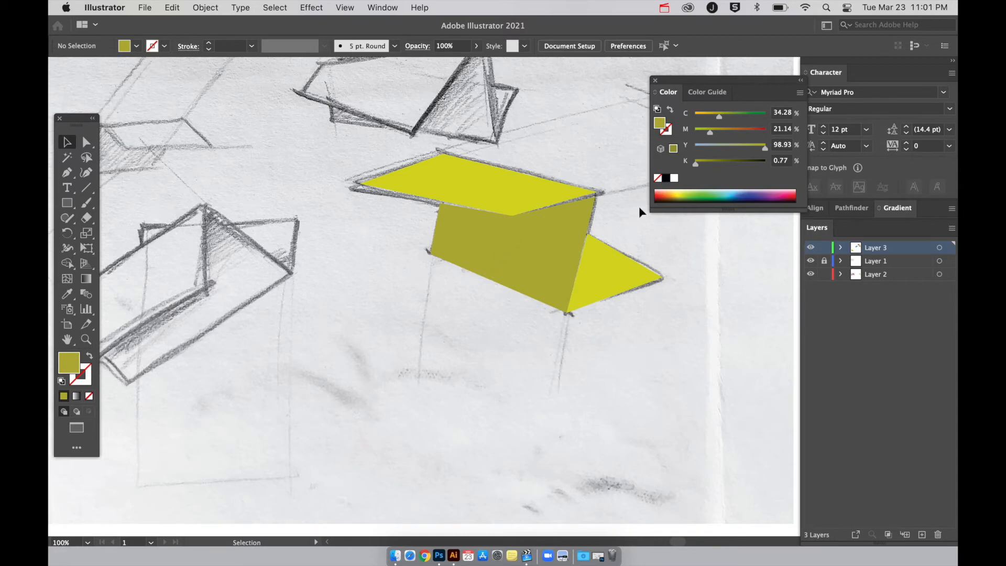
left_click(811, 261)
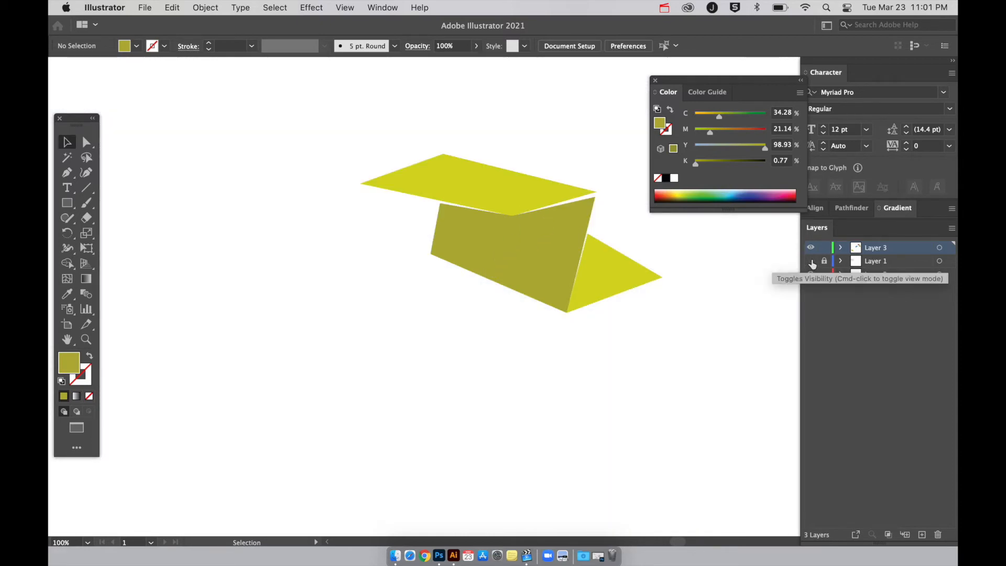
left_click(811, 261)
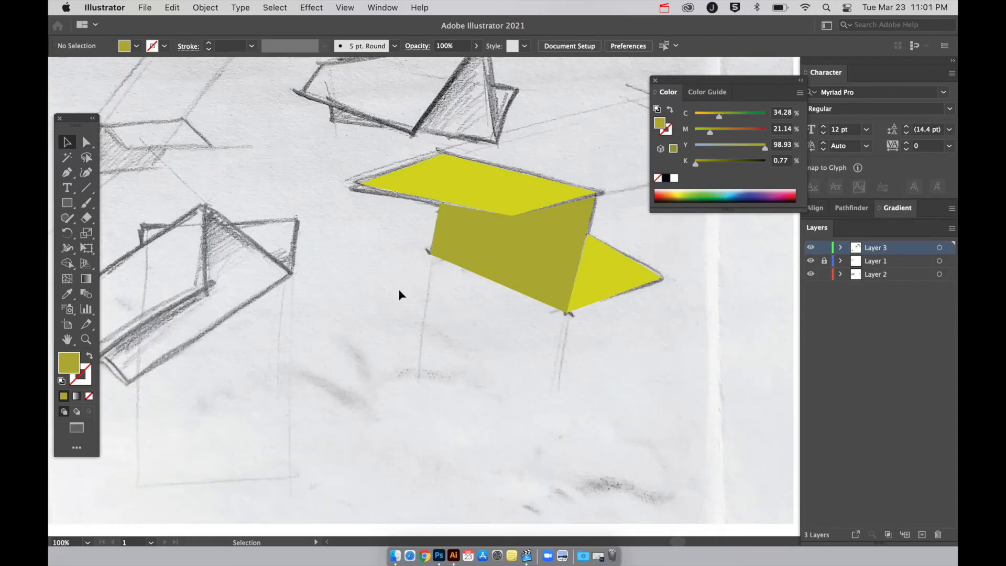
Try lowering the opacity of all three coloured faces to 47%, and undo the change.
key("super+a")
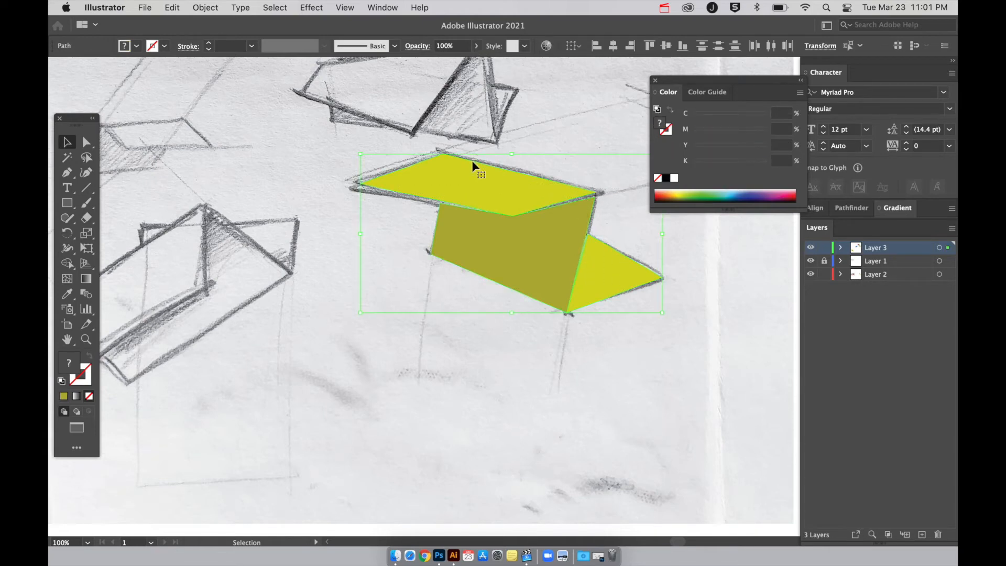
left_click(476, 46)
left_click_drag(476, 62, 449, 64)
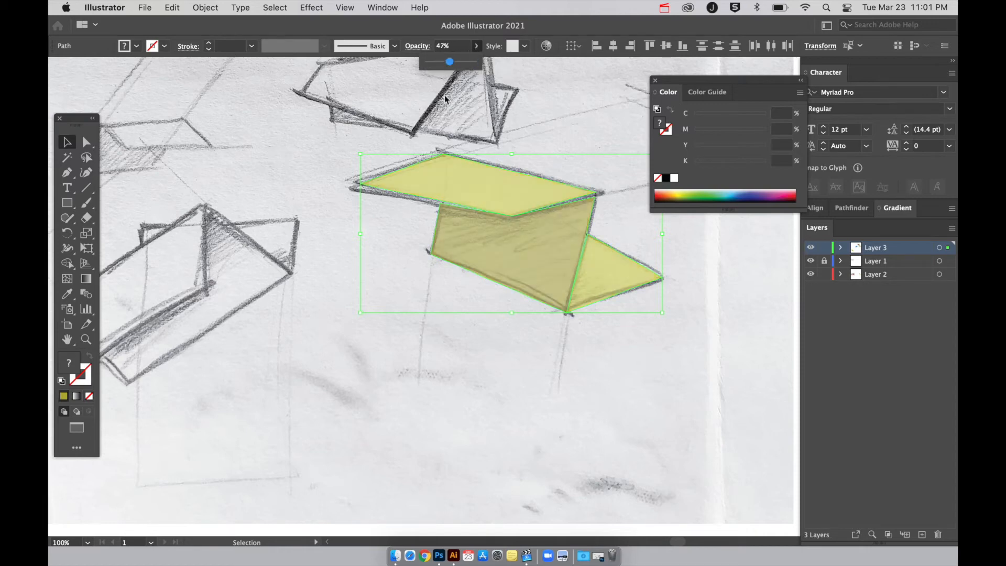
left_click(504, 389)
left_click(537, 193)
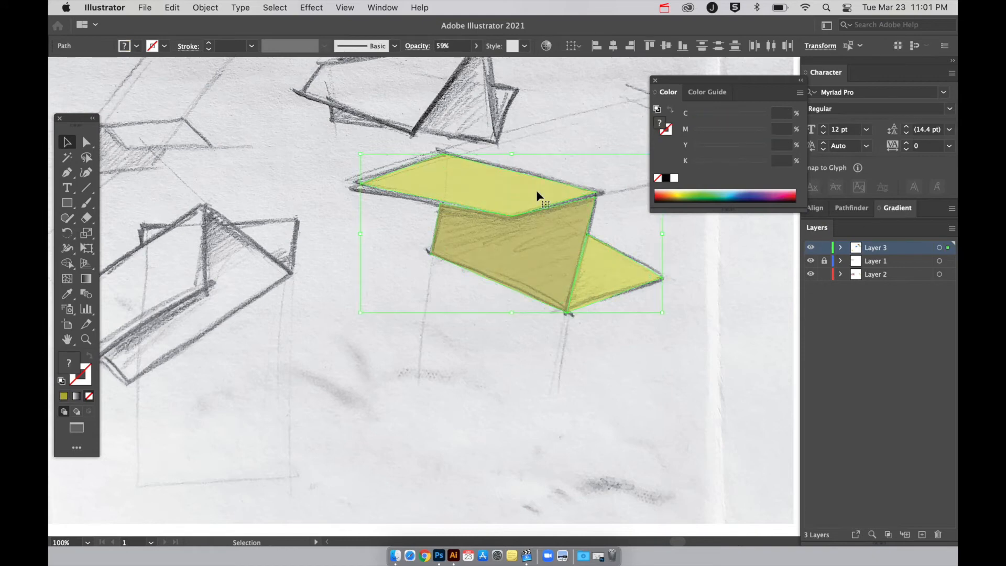
key("super+z")
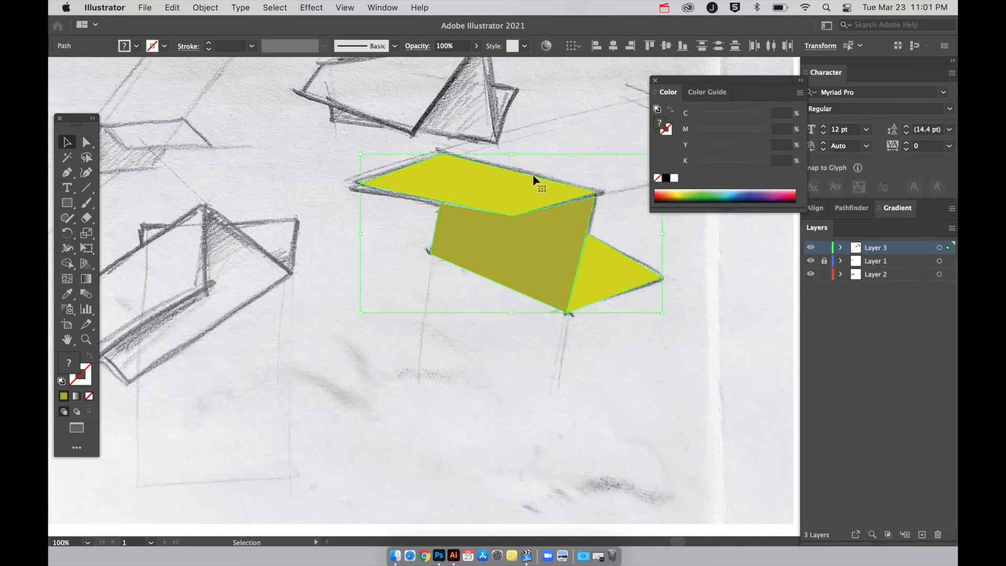
Set the blending mode of the three selected coloured faces to Multiply.
left_click(418, 46)
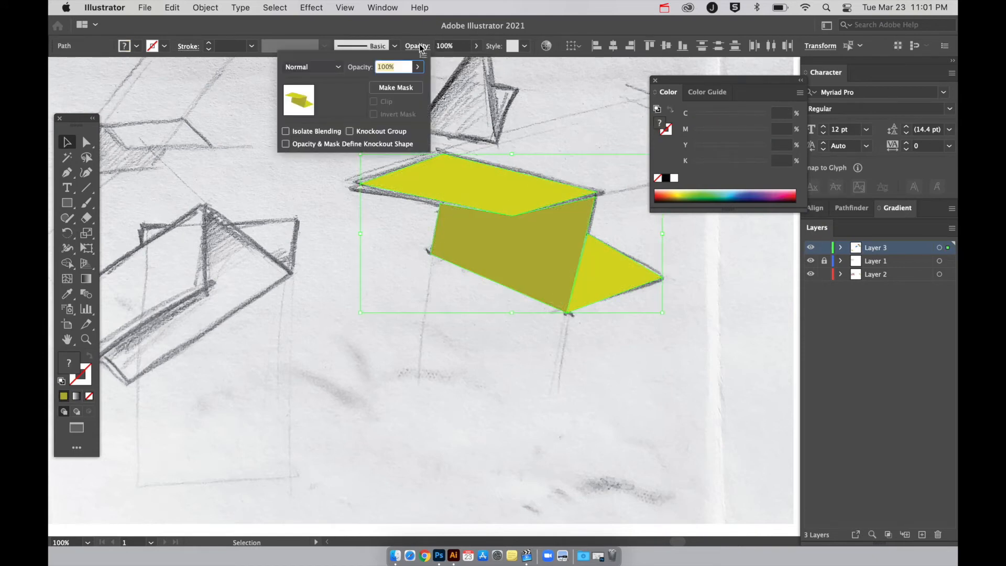
left_click(335, 68)
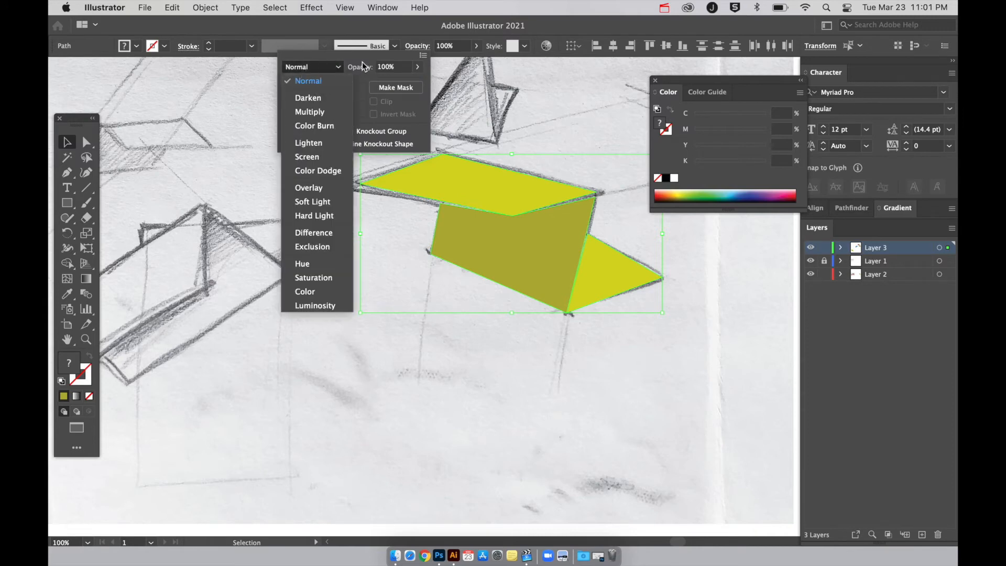
left_click(310, 112)
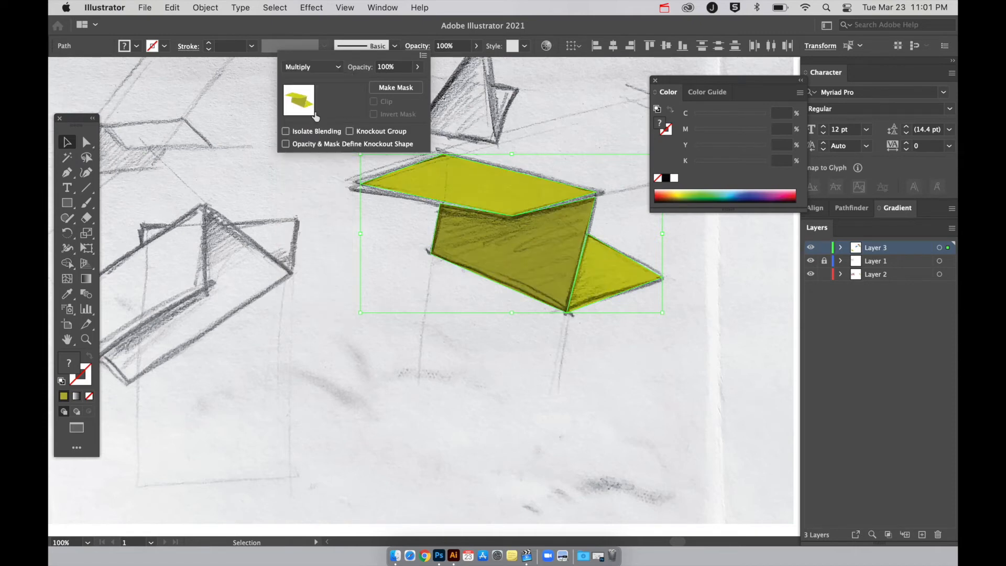
left_click(445, 326)
Move the top face's leftmost anchor point onto the matching corner of the pencil sketch, and deselect the paths.
key("a")
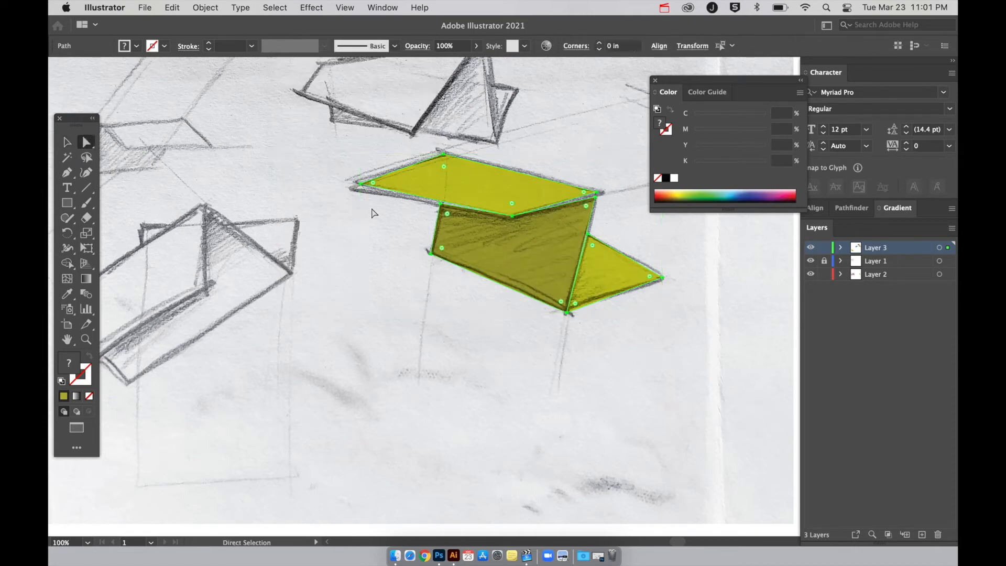
left_click_drag(359, 183, 355, 188)
left_click(600, 283)
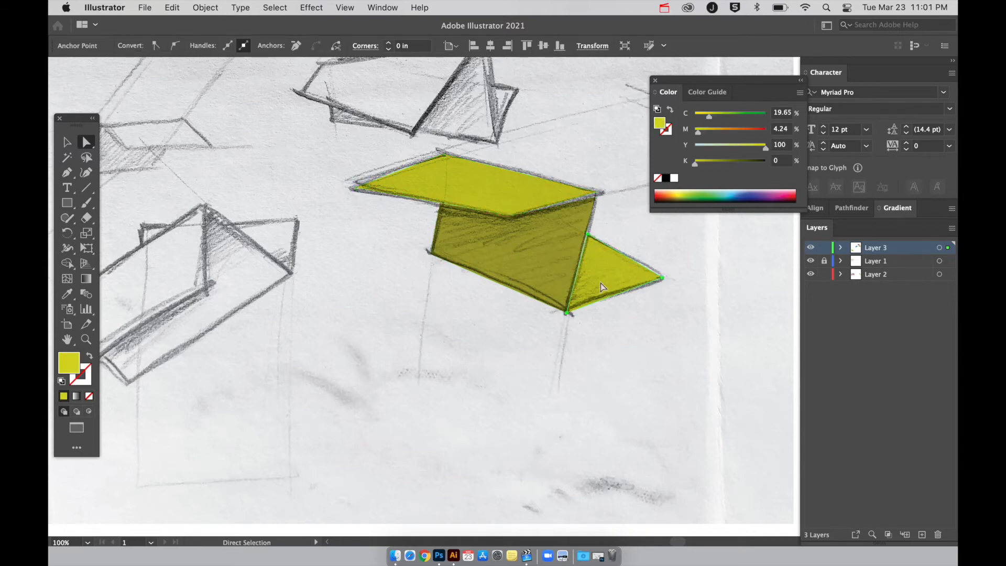
left_click(557, 335)
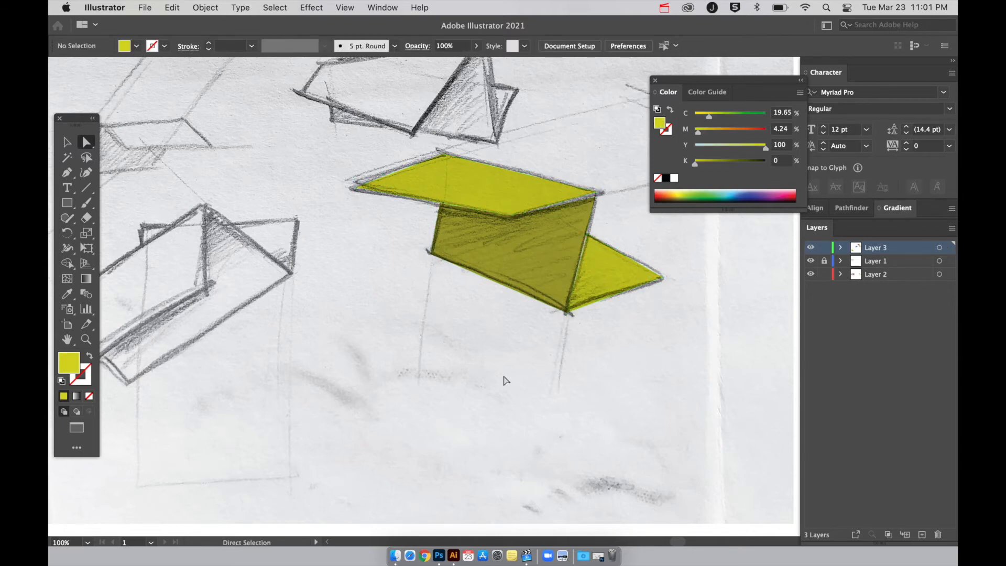
Move the whole blue folded shape onto its matching pencil drawing beside the yellow shape, and deselect it.
scroll(521, 344, "right", 2)
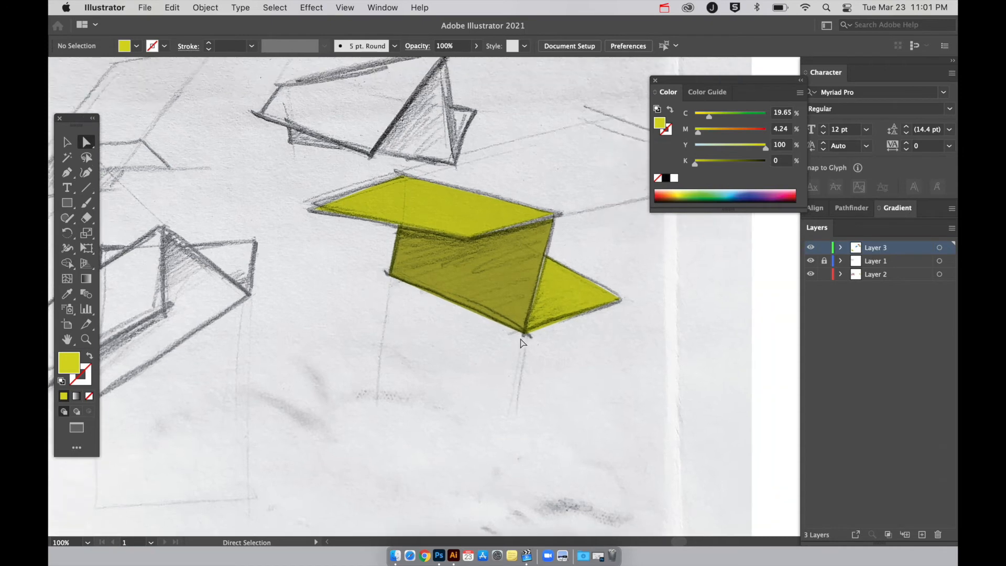
key("super+minus")
key("super+minus")
key("super+minus")
key("super+minus")
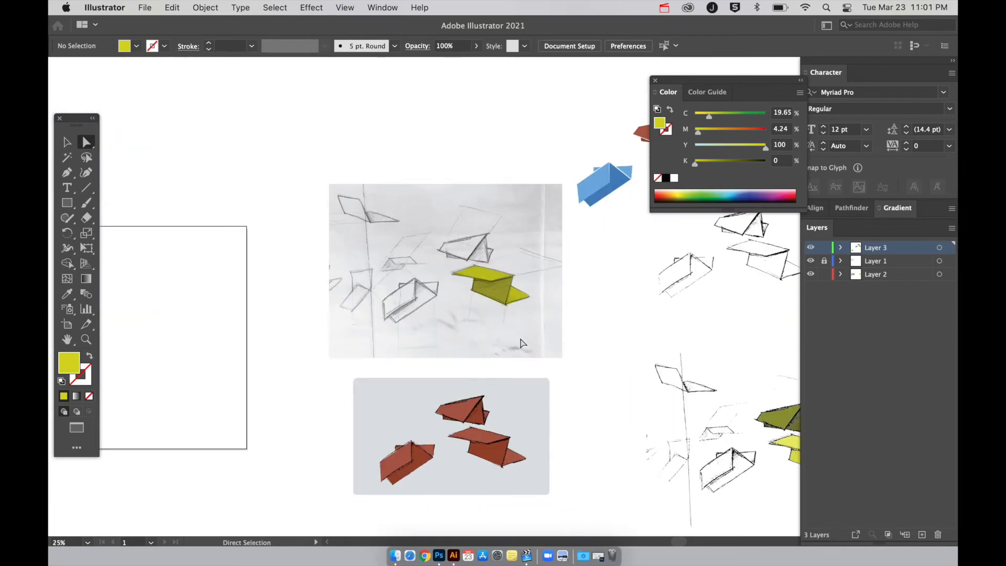
scroll(522, 333, "right", 3)
scroll(525, 337, "right", 1)
mouse_move(512, 190)
left_mouse_down()
mouse_move(547, 259)
mouse_move(419, 312)
left_mouse_up()
key("v")
key("super+z")
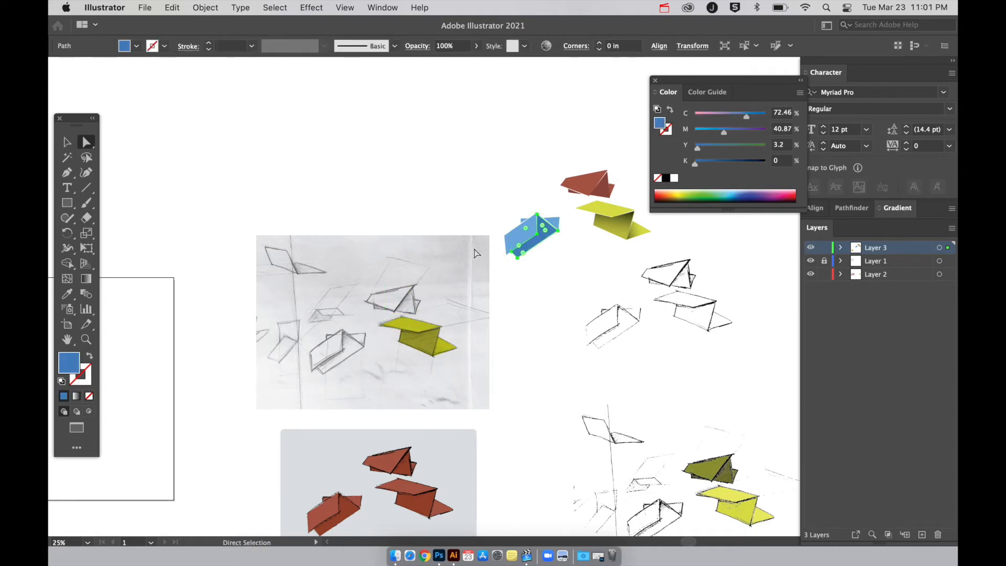
mouse_move(546, 254)
left_mouse_down()
mouse_move(489, 265)
mouse_move(339, 358)
mouse_move(349, 355)
left_mouse_up()
left_click(512, 370)
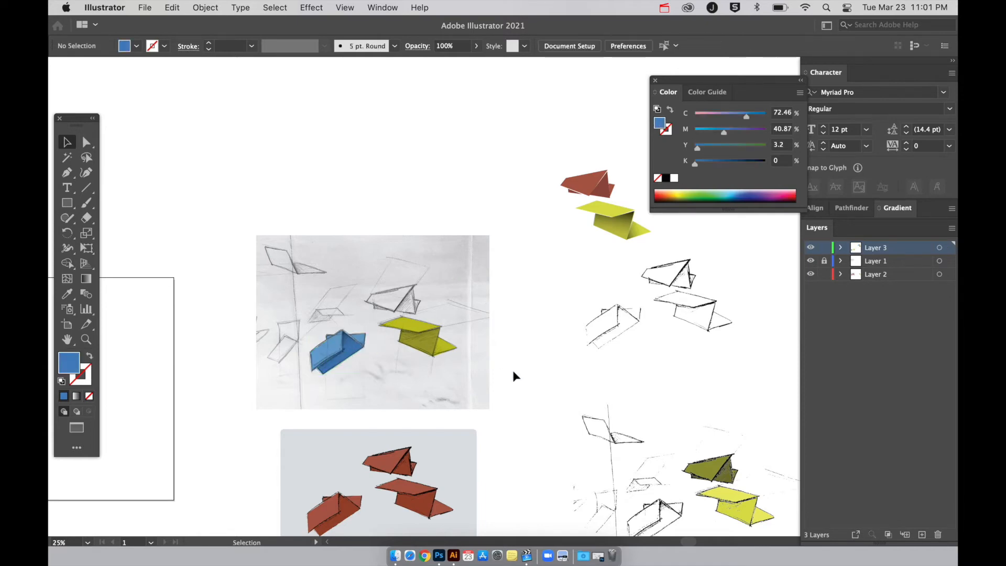
Examine up close how the blue folded shape lines up with its pencil drawing.
key("super+equal")
key("super+equal")
key("super+equal")
scroll(512, 370, "left", 5)
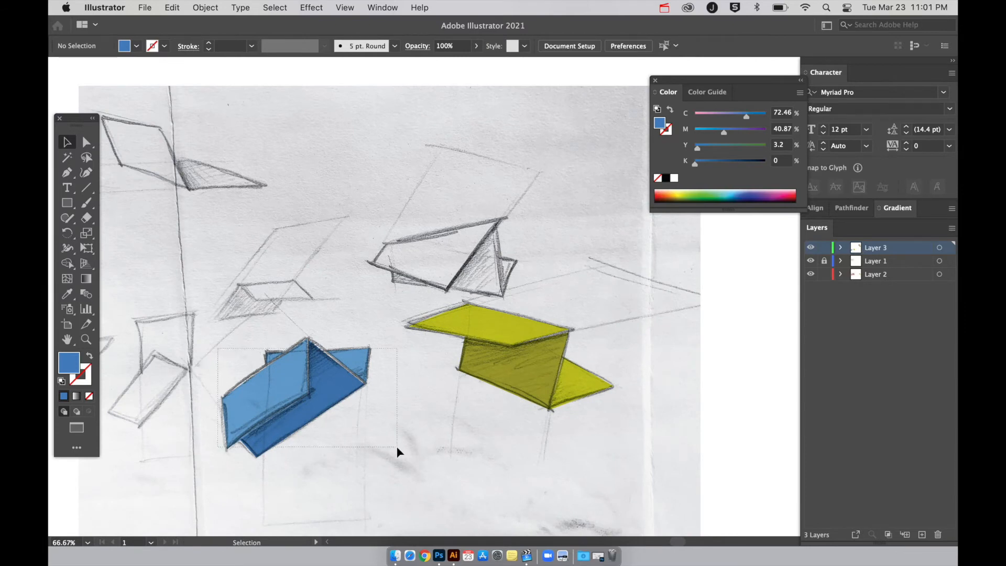
left_click_drag(397, 448, 397, 448)
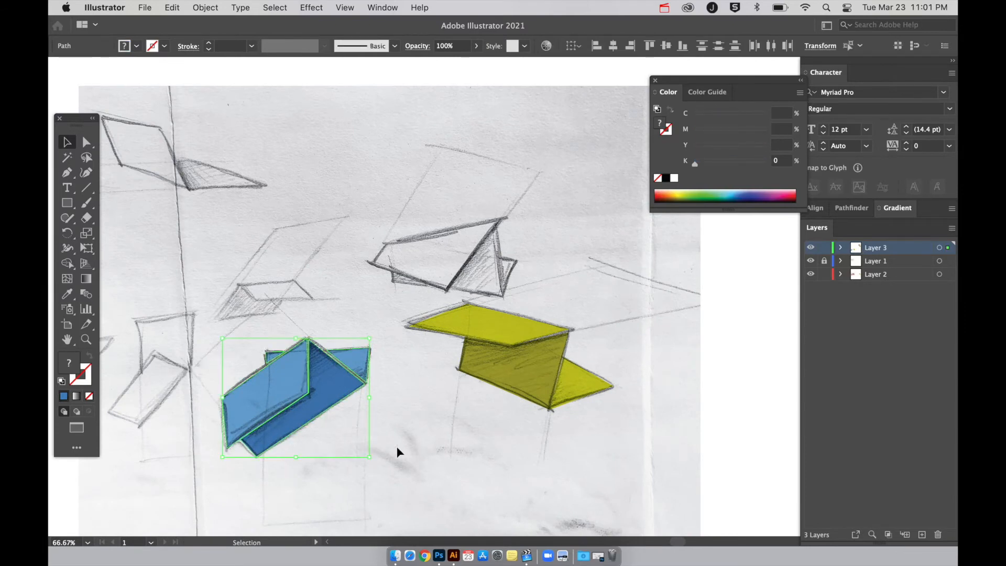
left_click(448, 466)
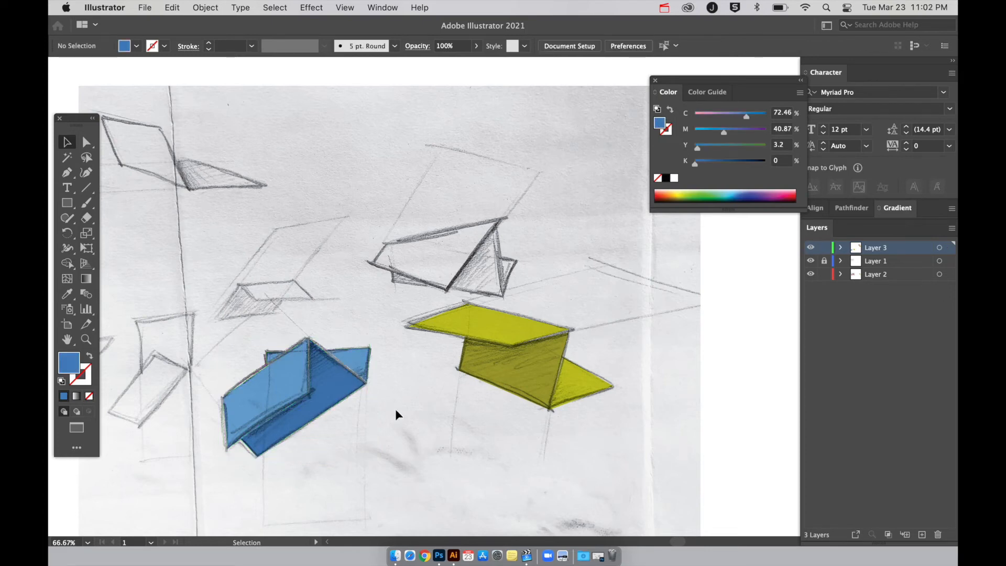
Test-shift the large olive face beneath the black line art to compare the fill with the lines above it.
key("super+minus")
key("super+minus")
key("super+minus")
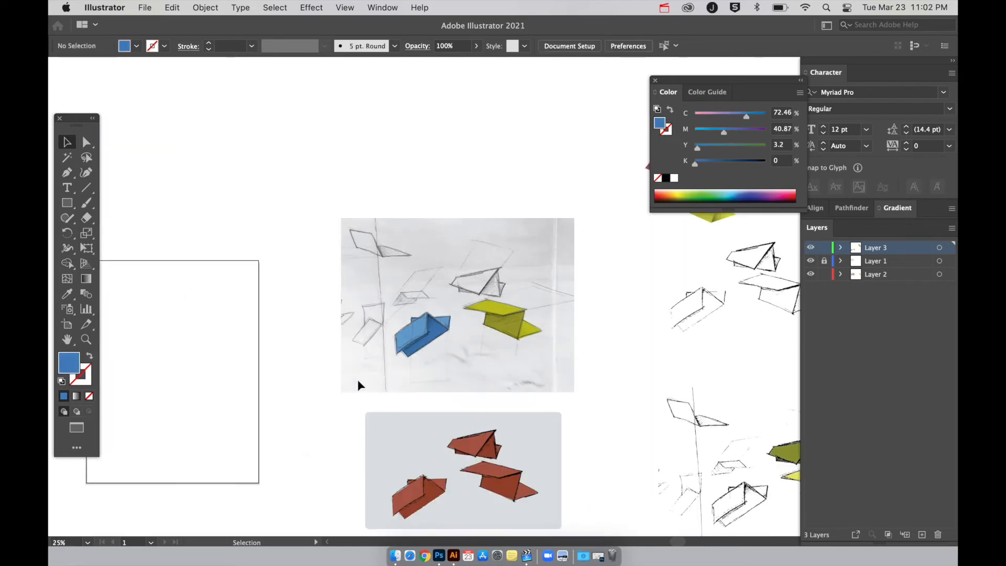
scroll(359, 381, "right", 8)
scroll(357, 379, "down", 5)
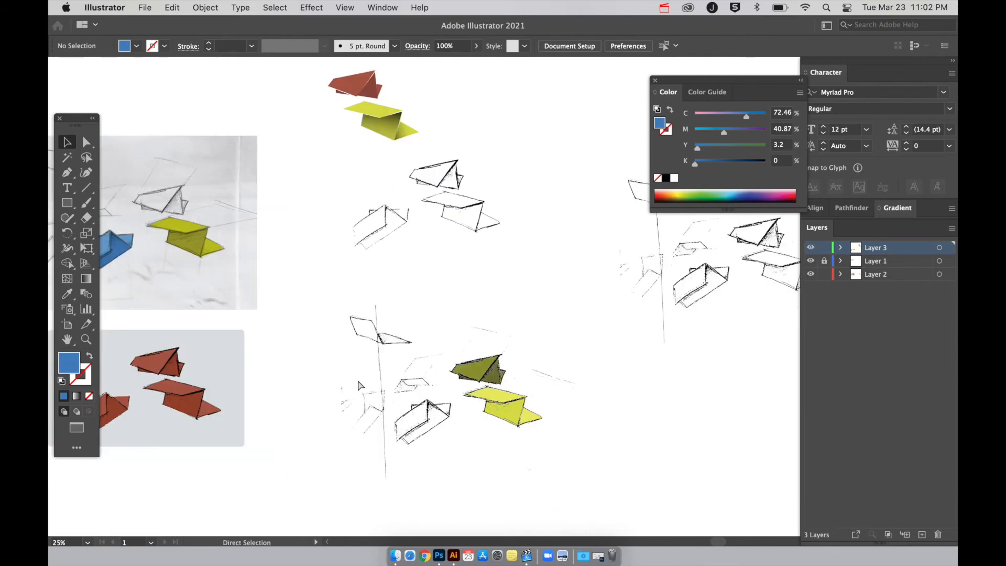
key("super+plus")
key("super+plus")
key("super+plus")
scroll(357, 379, "down", 8)
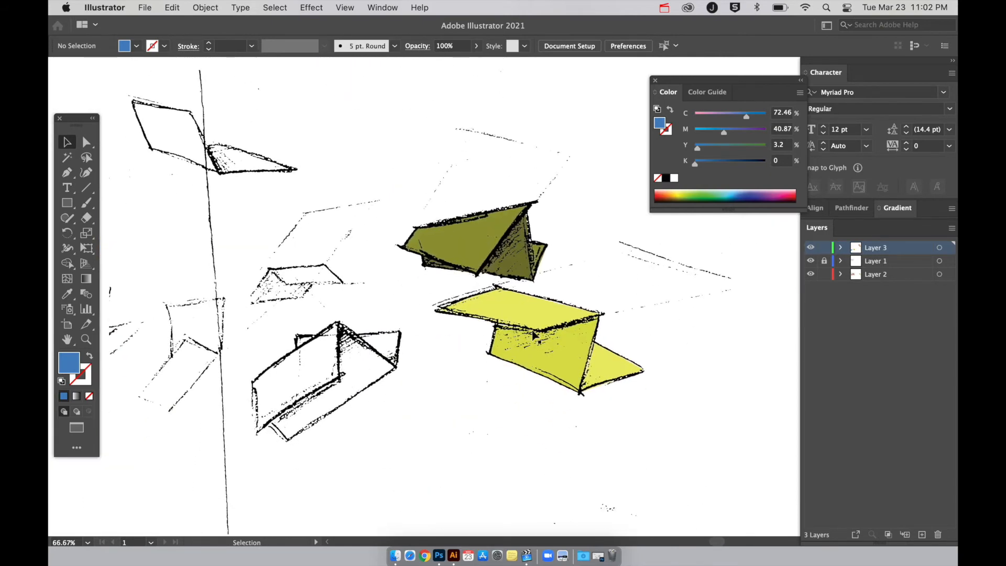
mouse_move(480, 250)
left_mouse_down()
mouse_move(454, 244)
mouse_move(473, 252)
mouse_move(484, 242)
left_mouse_up()
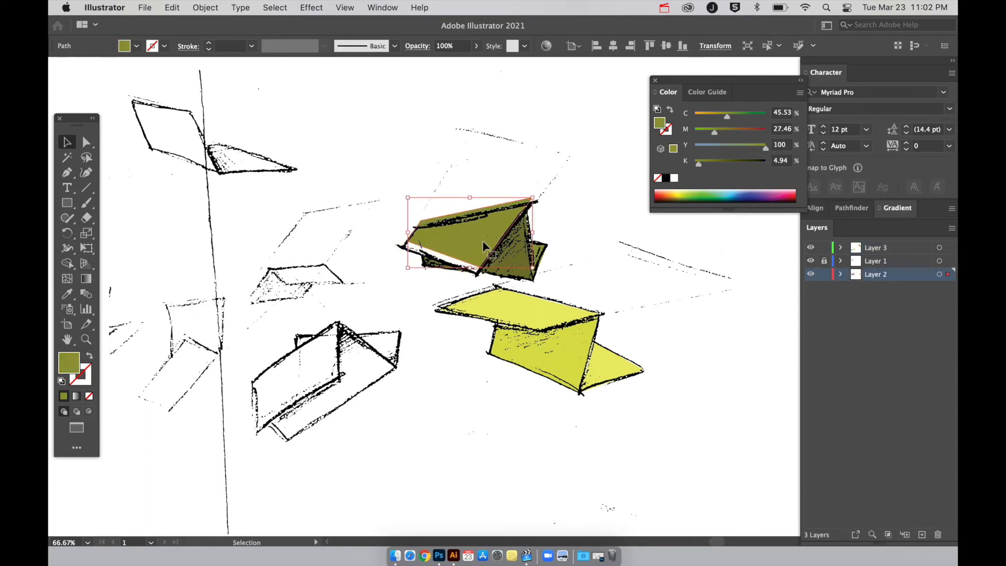
key("super+minus")
key("super+minus")
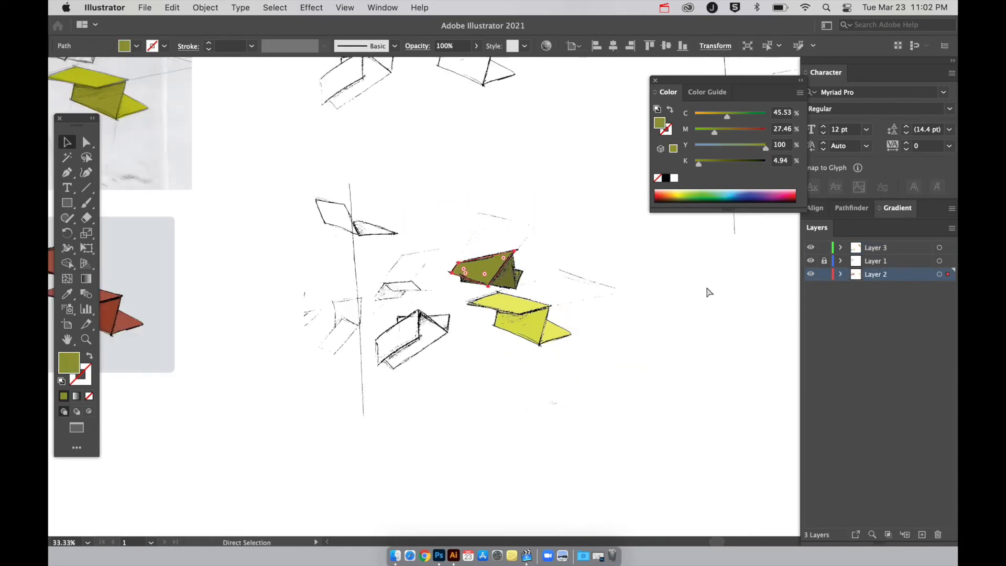
key("super+minus")
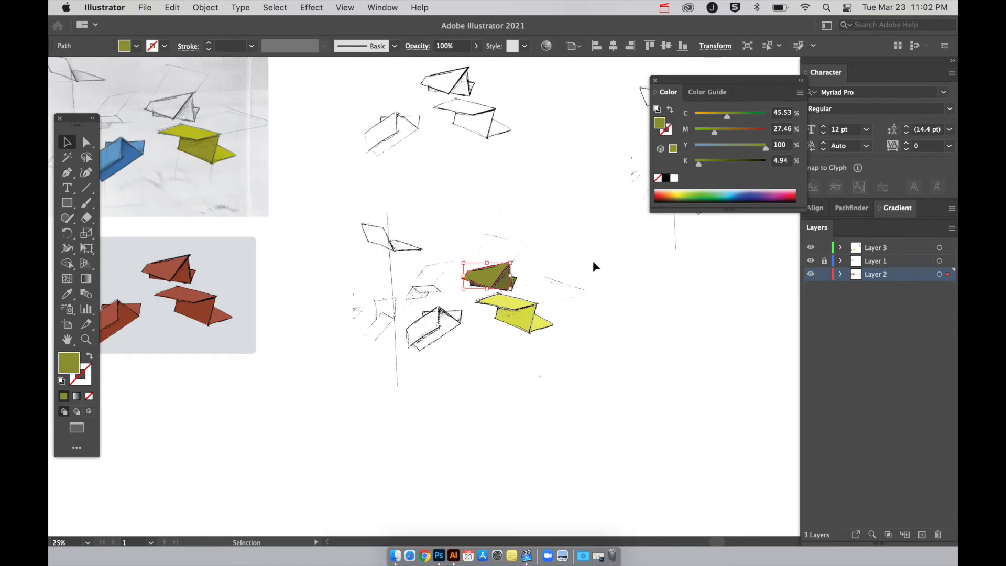
Lock Layer 1, which holds the uncoloured line art, and make Layer 2 beneath it the active layer.
scroll(593, 260, "right", 5)
scroll(593, 259, "up", 3)
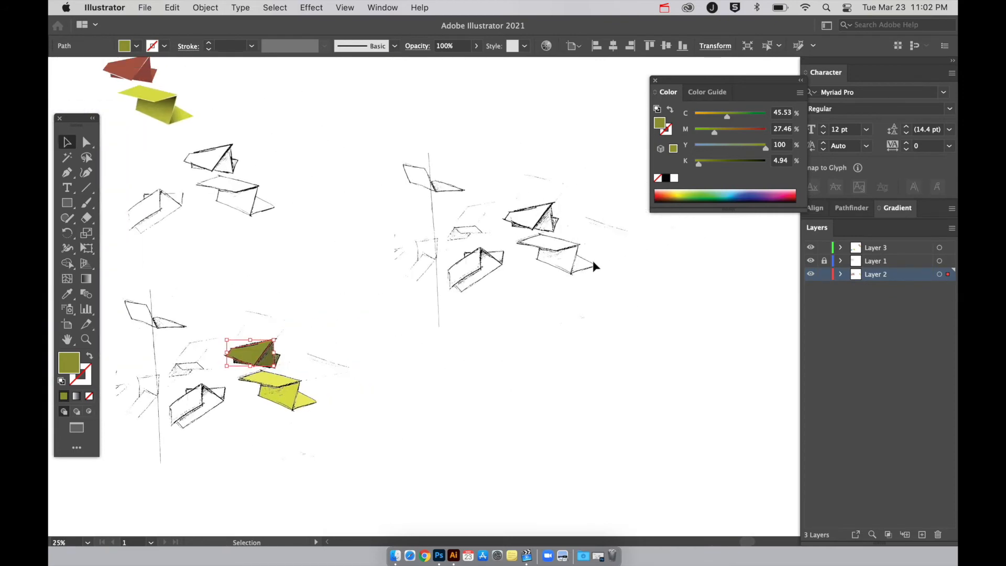
key("super+plus")
scroll(593, 260, "right", 3)
scroll(593, 260, "up", 2)
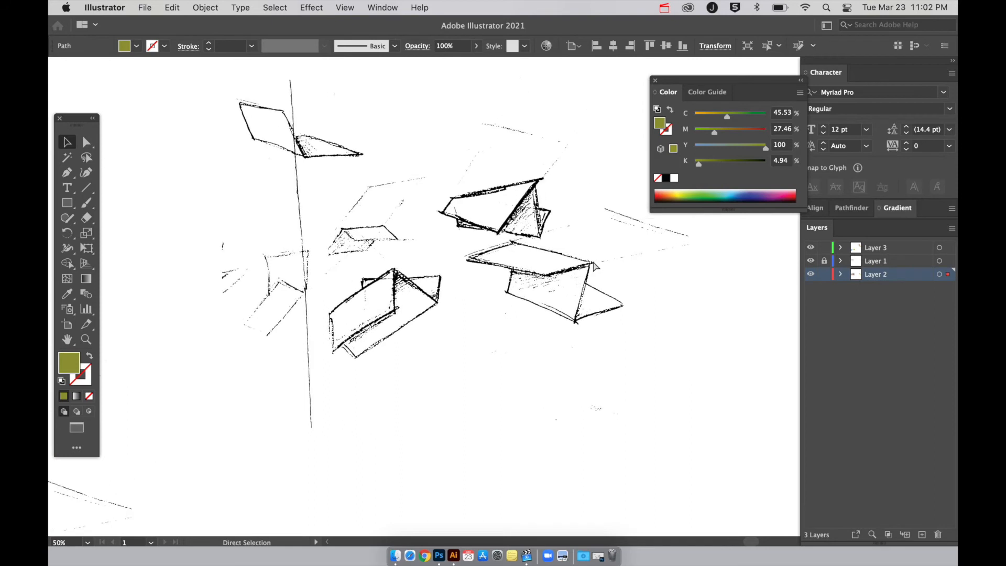
key("super+plus")
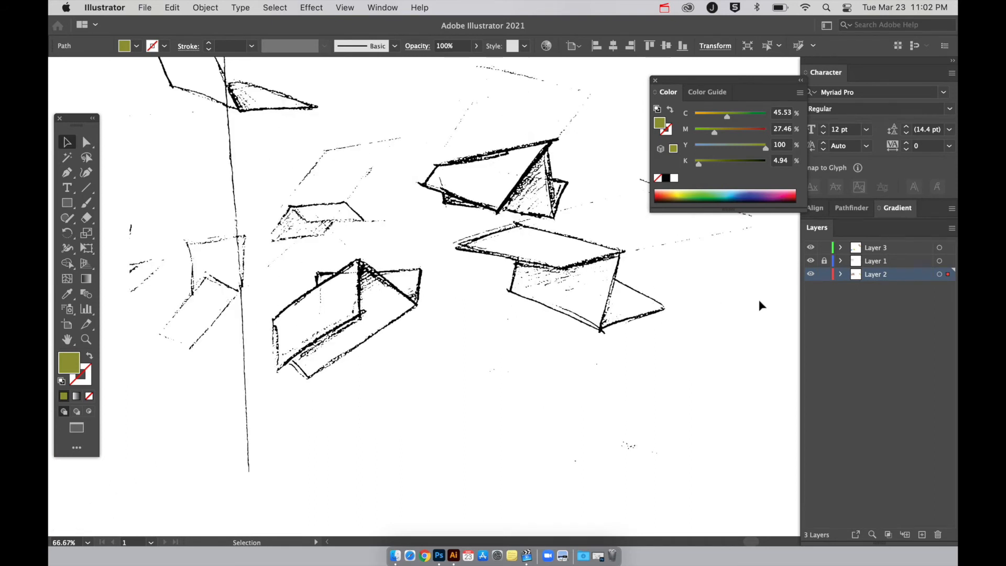
left_click(873, 262)
left_click(523, 234)
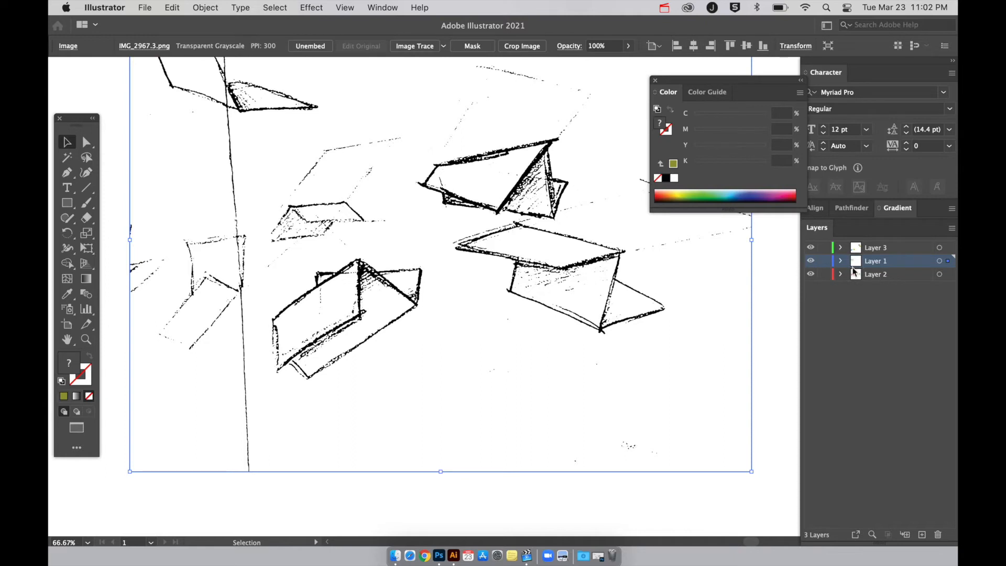
left_click(824, 261)
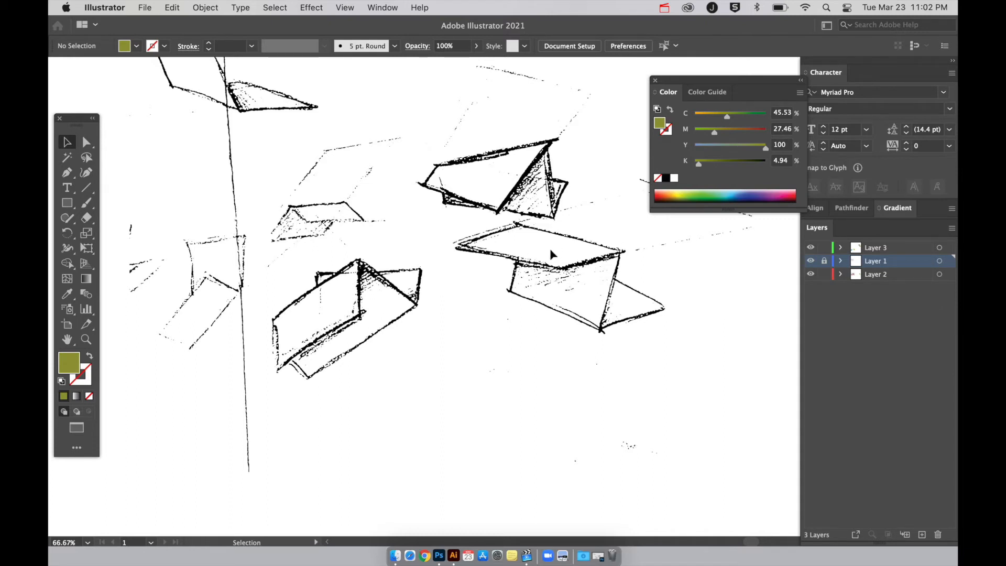
left_click(876, 276)
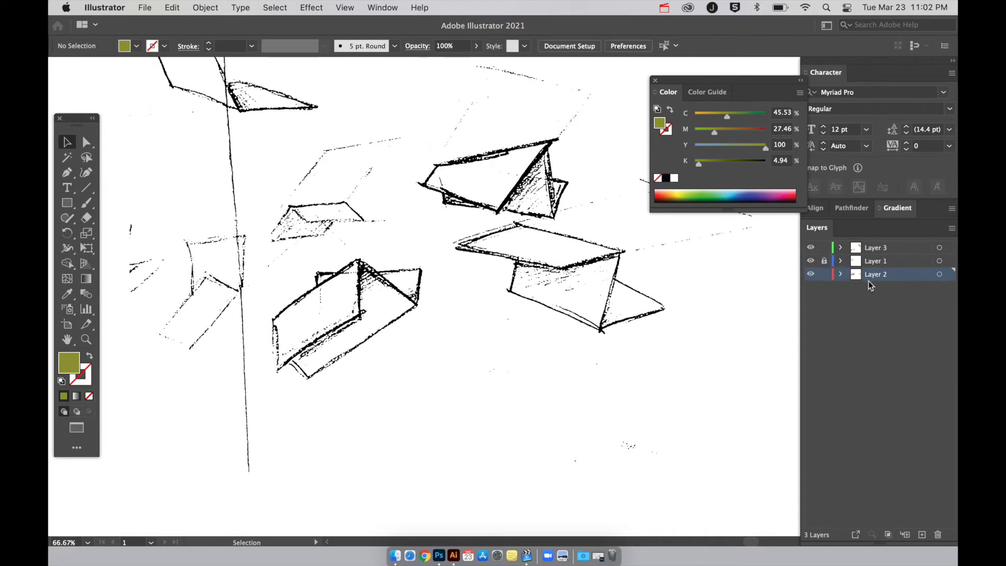
Trace the top face of the uncoloured folded shape with an olive-filled Pen path on Layer 2.
key("p")
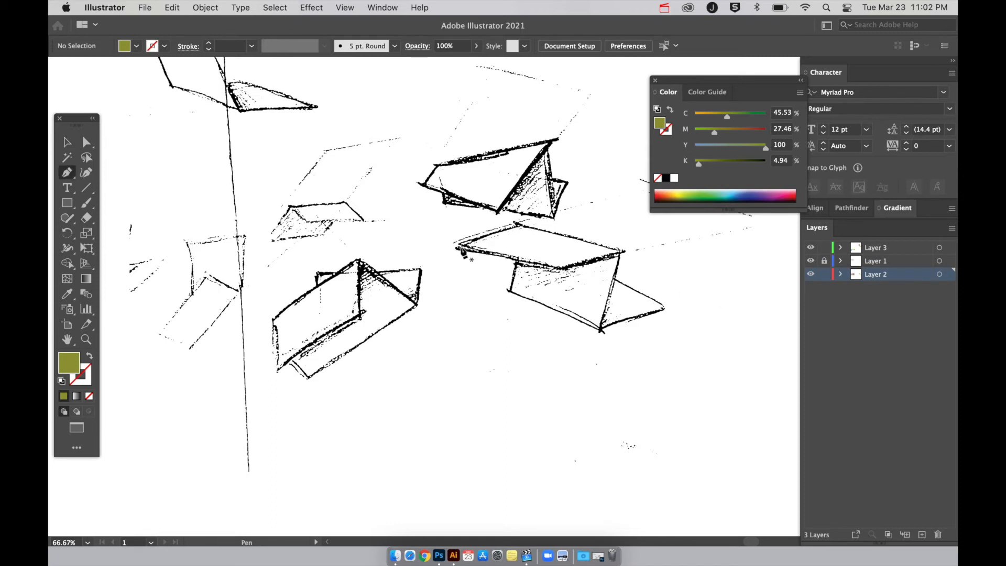
left_click(459, 247)
left_click(560, 269)
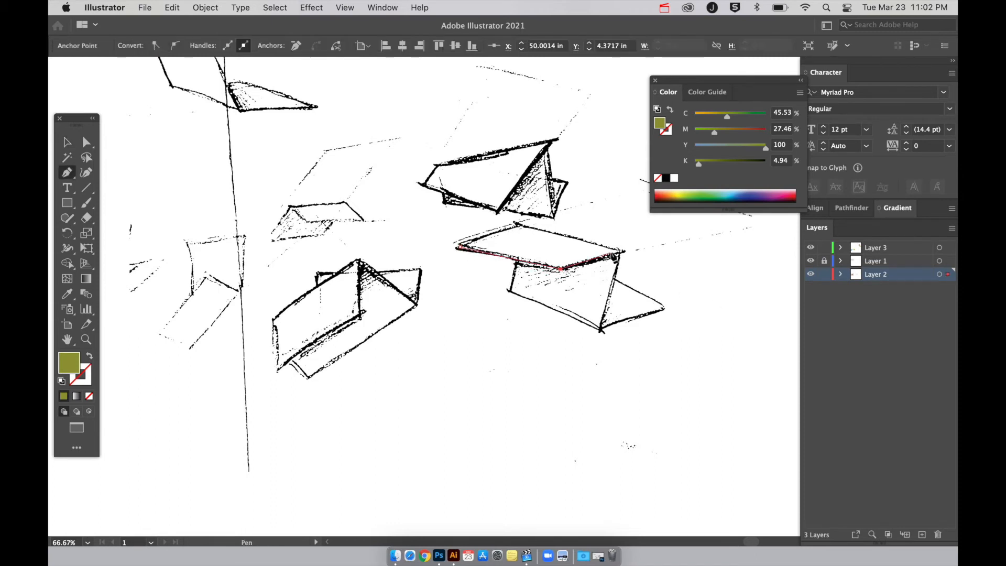
left_click(621, 252)
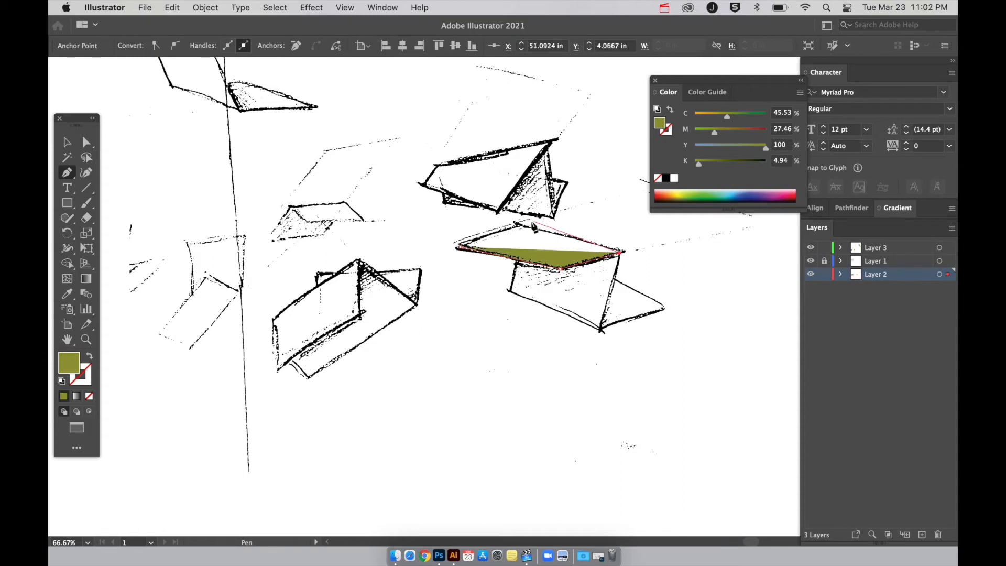
left_click(517, 224)
left_click(459, 248)
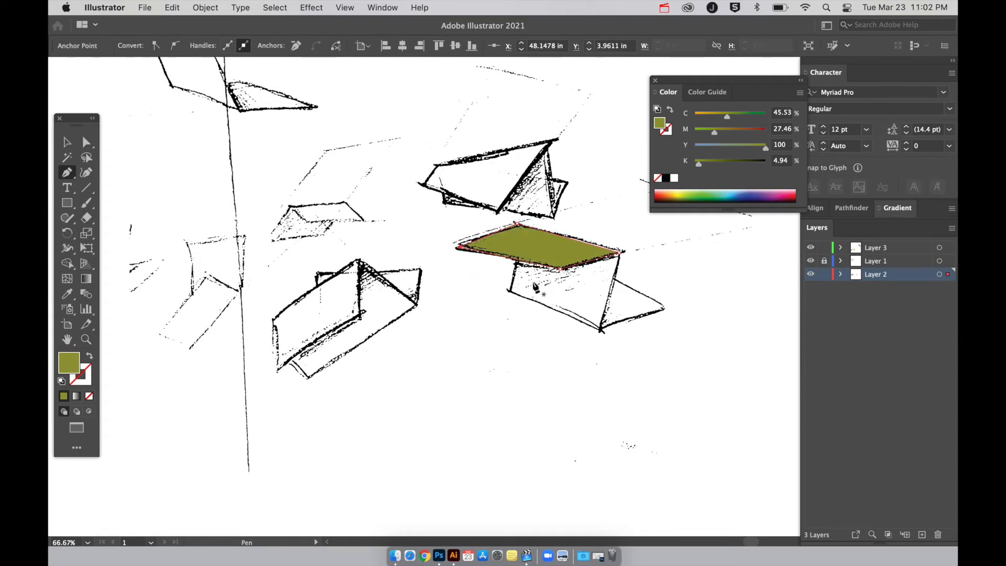
Trace the small triangular face at the shape's lower right as a closed olive-filled Pen path.
left_click(615, 279)
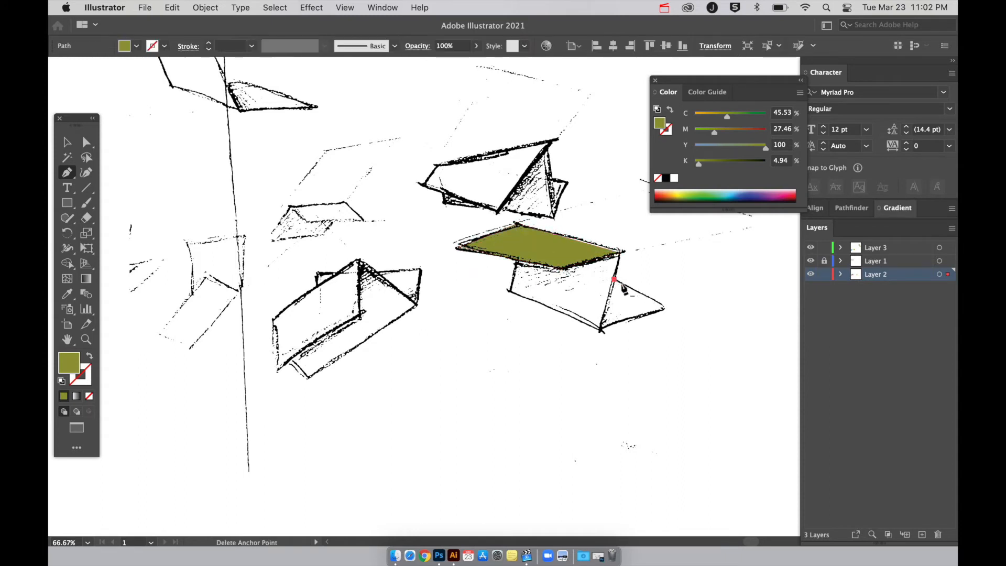
left_click(664, 308)
left_click(601, 331)
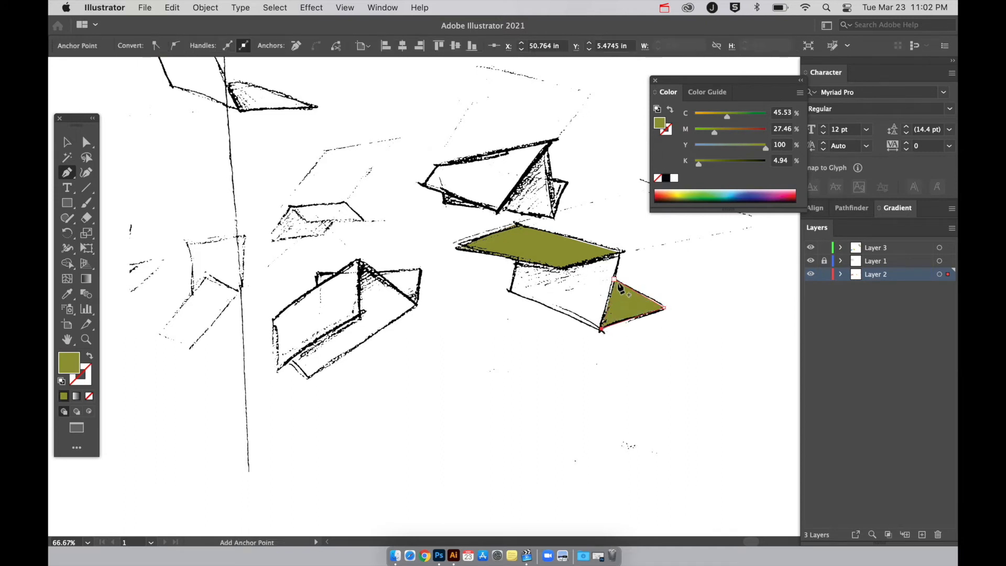
left_click(614, 280)
Trace the front face beneath the top face as a closed olive-filled Pen path along the black line art.
left_click(509, 289)
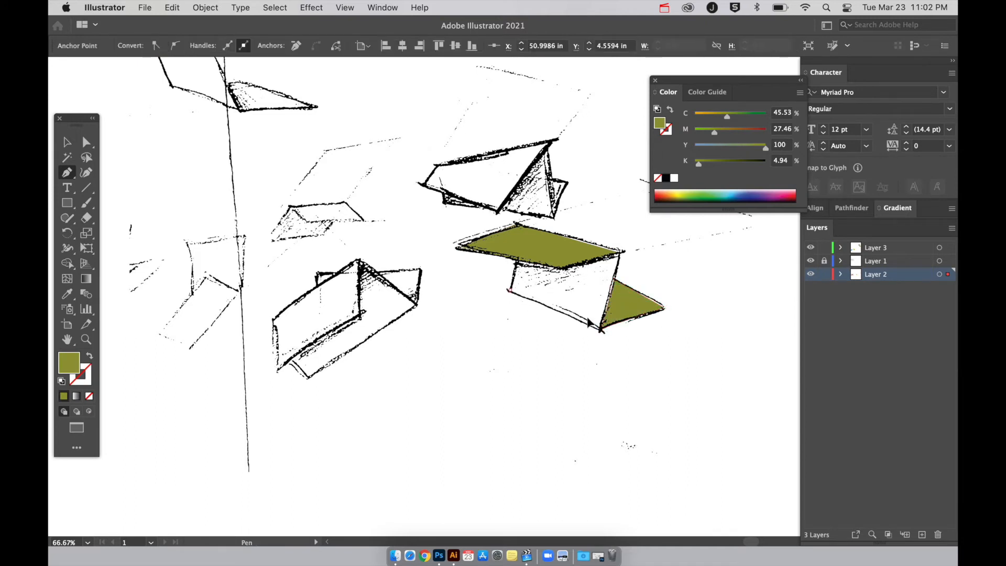
left_click(600, 329)
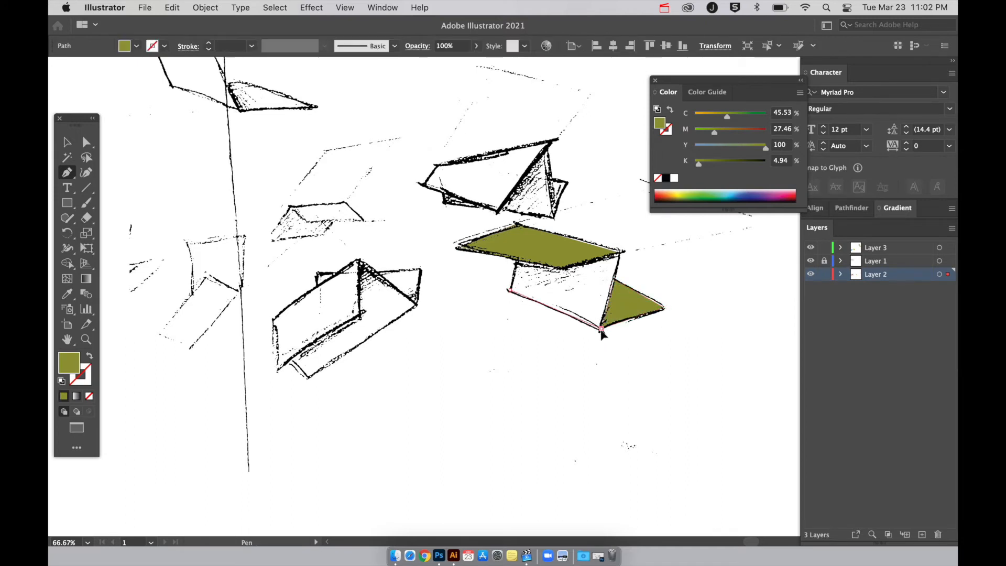
left_click(619, 252)
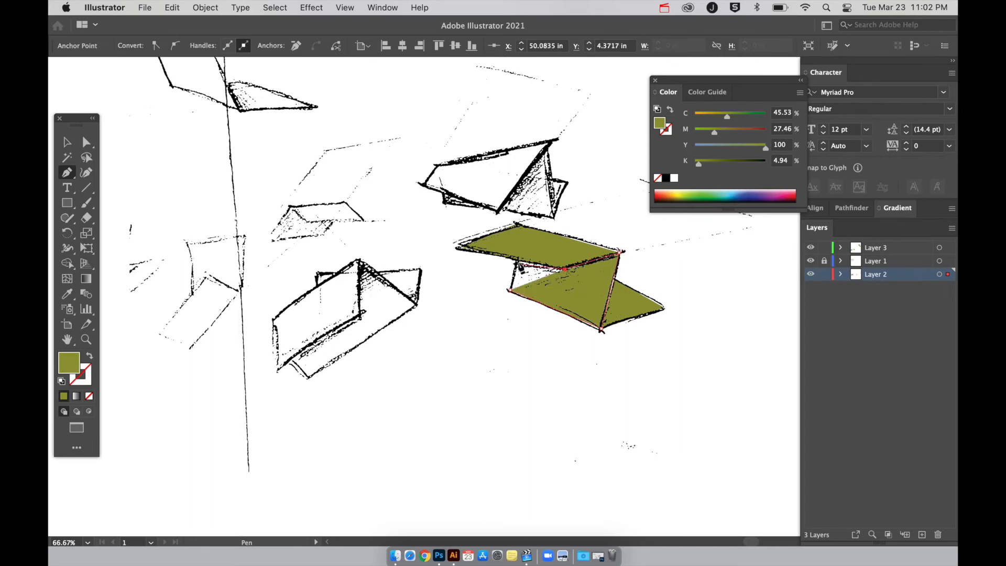
left_click(517, 261)
left_click(510, 290)
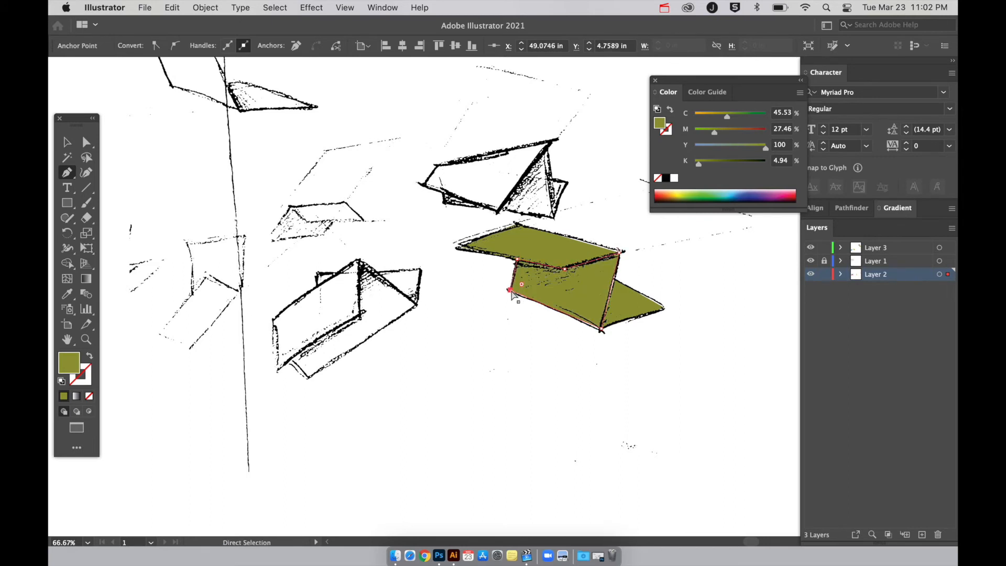
Try shifting the top face's left and upper anchor points inward, away from the line art.
scroll(512, 294, "up", 2)
scroll(513, 295, "right", 3)
scroll(512, 294, "up", 2)
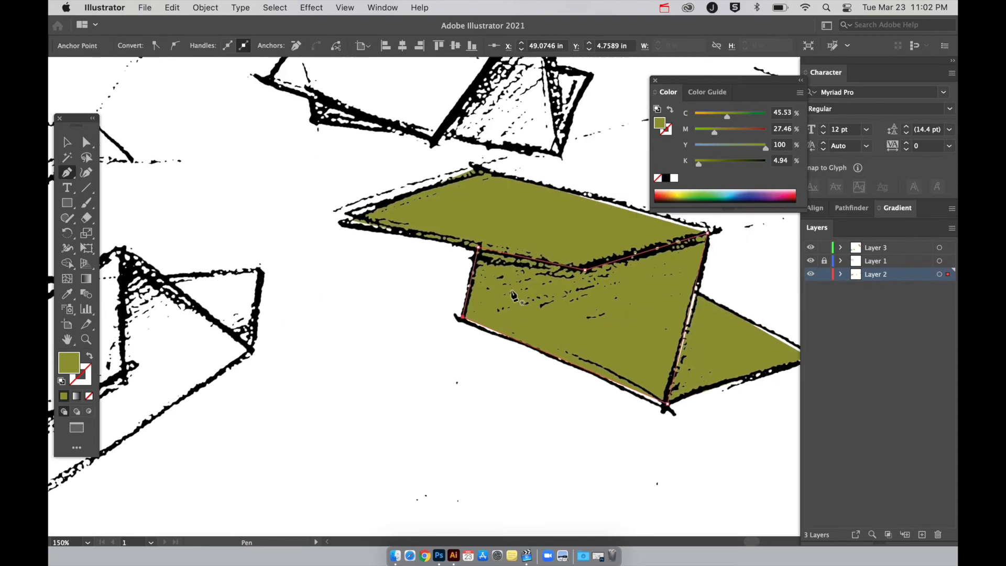
key("v")
left_click(388, 326)
left_click(418, 222)
key("a")
left_click(332, 231)
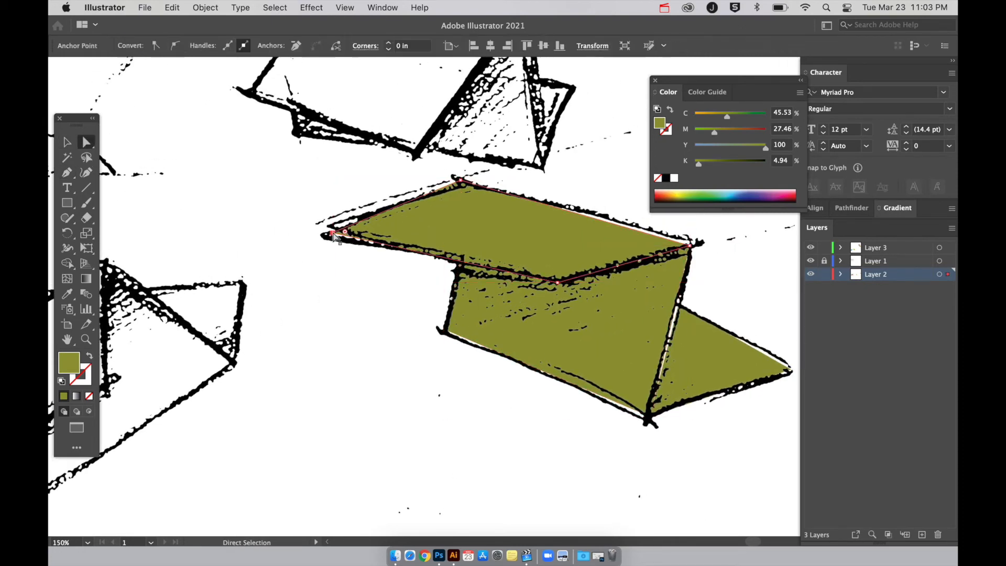
left_click(459, 181, "shift")
left_click_drag(459, 180, 481, 187)
left_click(371, 358)
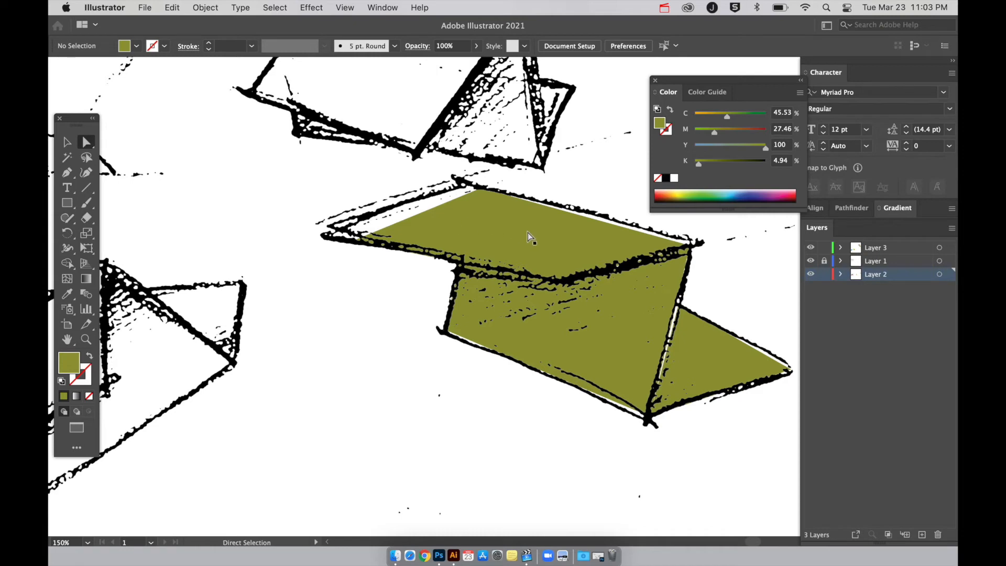
Realign the top face's left, upper and right anchor points with the corners of the black line art.
key("super+minus")
key("super+minus")
key("super+minus")
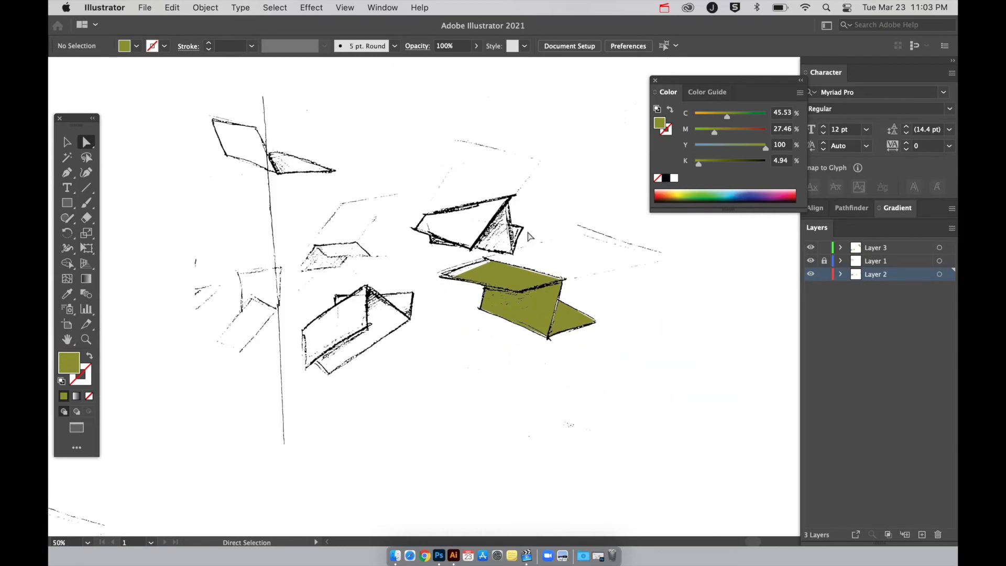
key("super+plus")
key("super+plus")
left_click(498, 249)
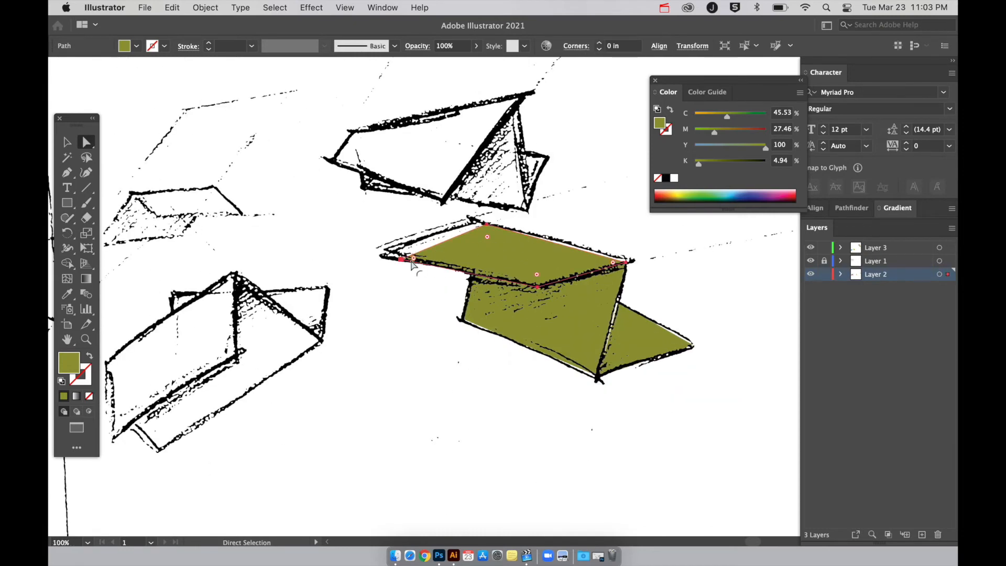
left_click(413, 259)
left_click_drag(486, 225, 478, 225)
left_click(411, 296)
left_click_drag(392, 256, 388, 251)
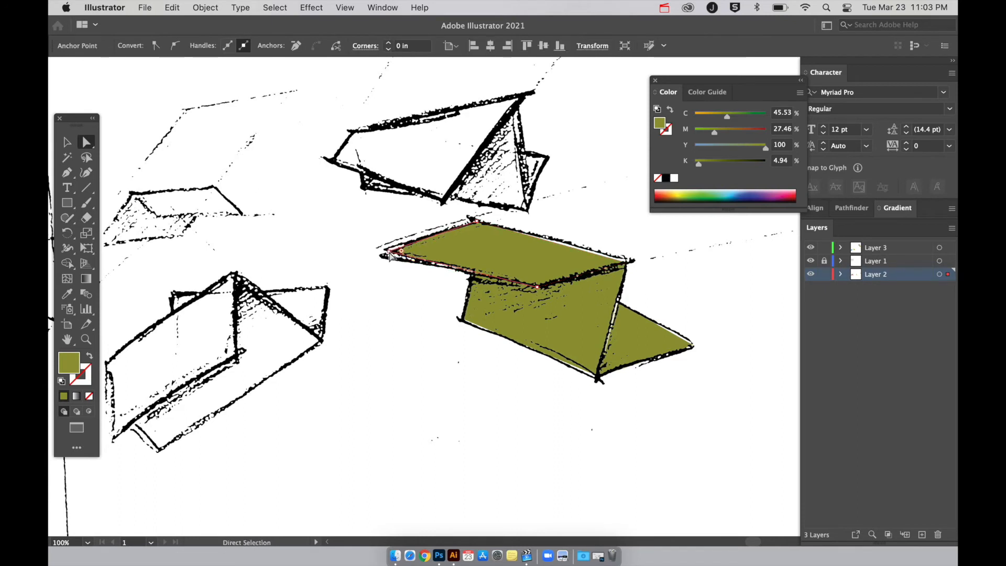
left_click_drag(627, 266, 633, 264)
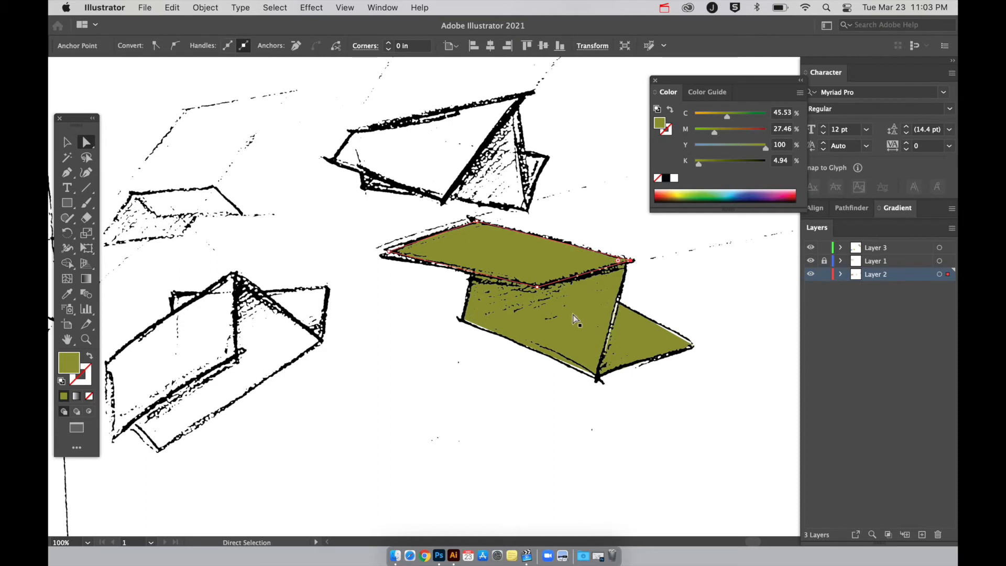
Recolour the top face and the small triangular face together with a lighter yellow-green, C 28.88, M 13.18, Y 100, K 0.
left_click(523, 361)
left_click(506, 323)
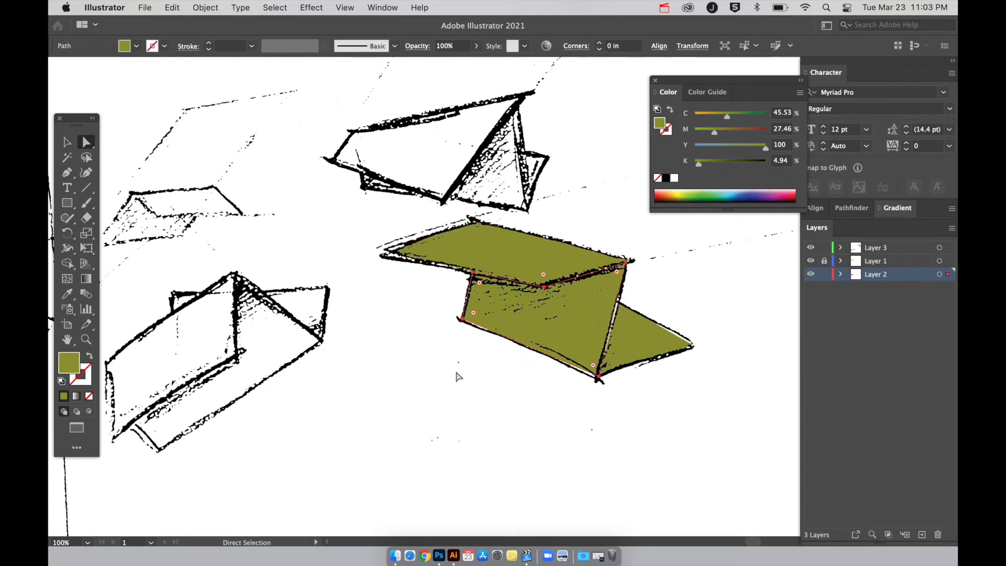
left_click(522, 263)
key("v")
left_click(481, 389)
left_click(514, 275)
left_click(640, 327, "shift")
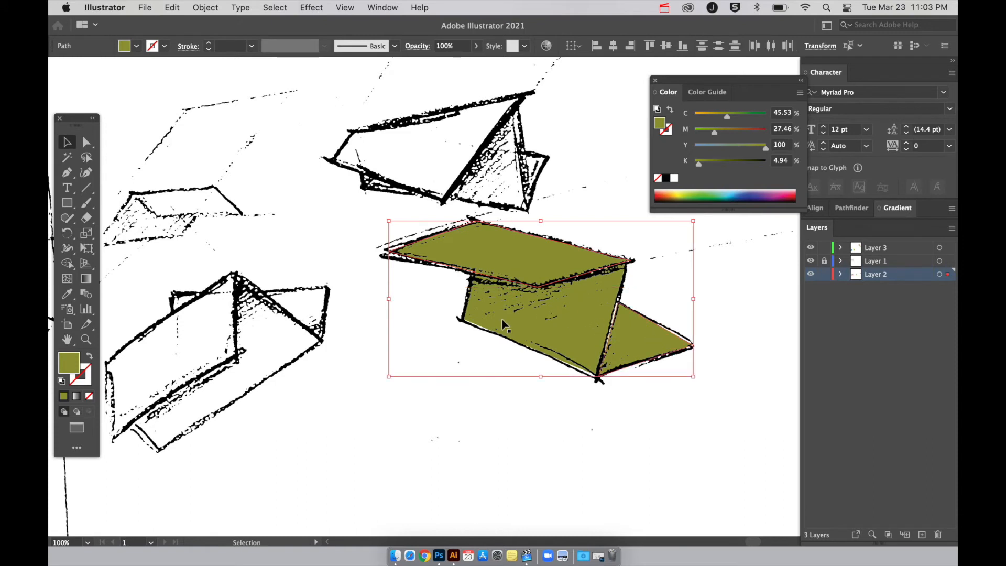
double_click(80, 371)
left_click_drag(391, 213, 420, 189)
left_click(570, 159)
left_click(542, 396)
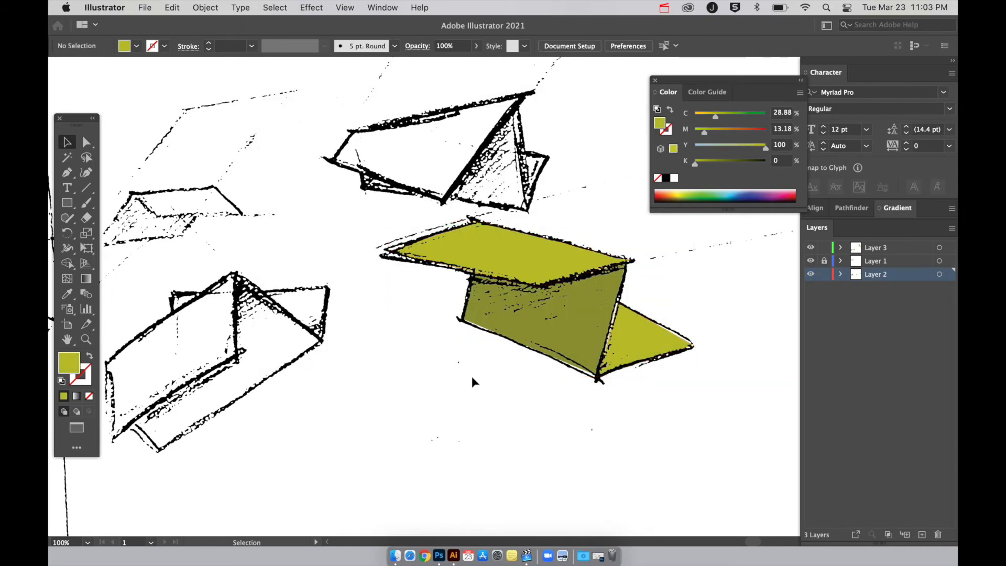
Nudge the top and front faces together slightly against the black line art.
left_click(577, 314)
mouse_move(576, 315)
left_mouse_down()
mouse_move(566, 332)
mouse_move(564, 298)
mouse_move(565, 332)
mouse_move(574, 312)
left_mouse_up()
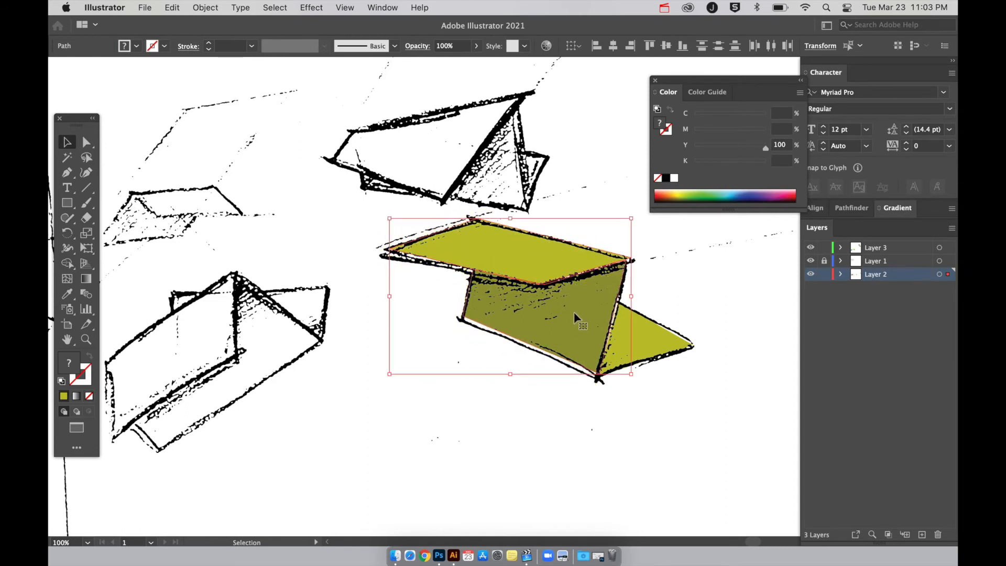
scroll(539, 407, "right", 2)
scroll(539, 407, "up", 1)
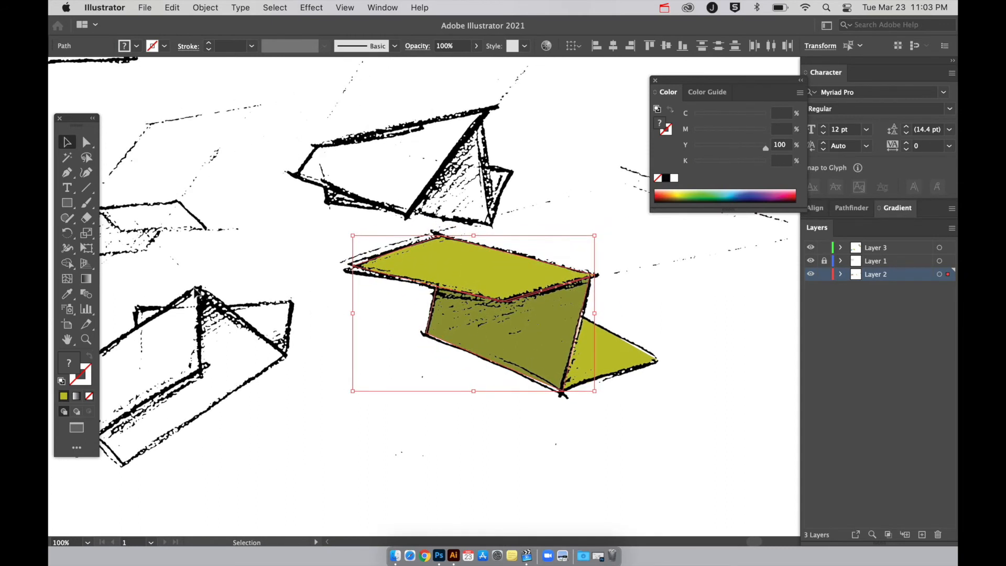
Draw a large circle behind the coloured shape and fill it with light grey, C 30.11, M 27.6, Y 21.6, K 0.
key("l")
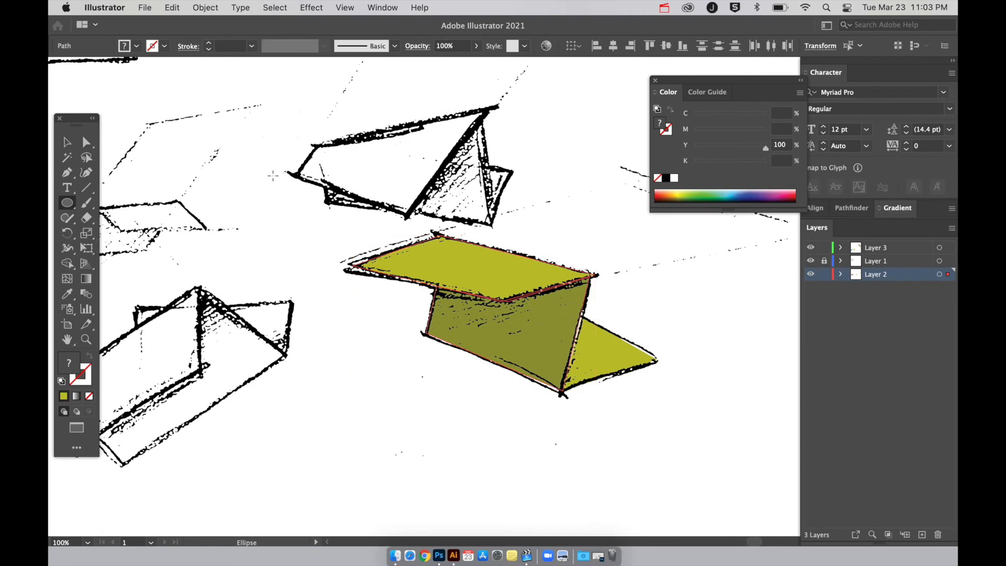
mouse_move(321, 188)
left_mouse_down()
mouse_move(690, 382)
mouse_move(697, 357)
mouse_move(686, 329)
left_mouse_up()
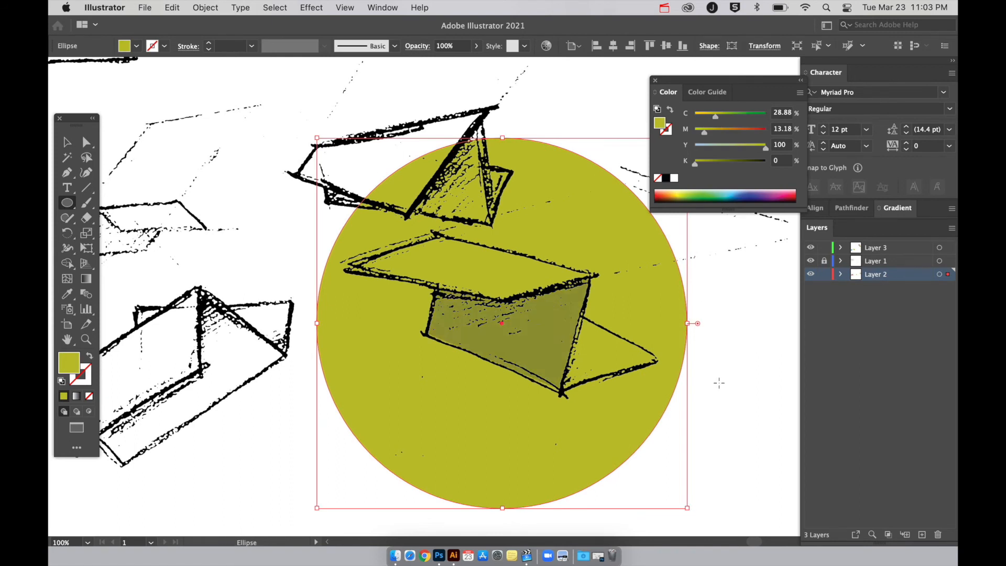
double_click(77, 366)
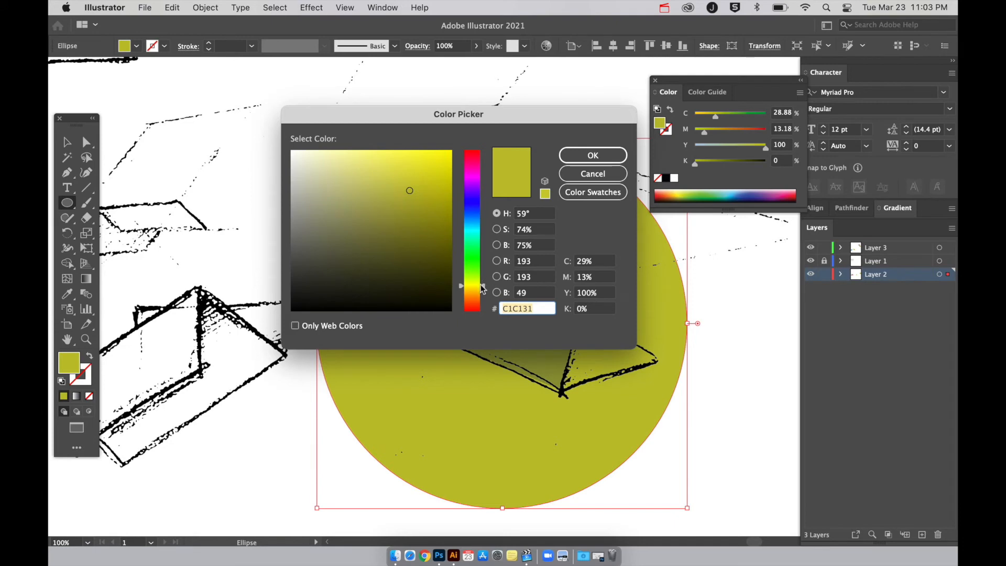
mouse_move(485, 289)
left_mouse_down()
mouse_move(483, 188)
mouse_move(298, 196)
left_mouse_up()
left_click(606, 155)
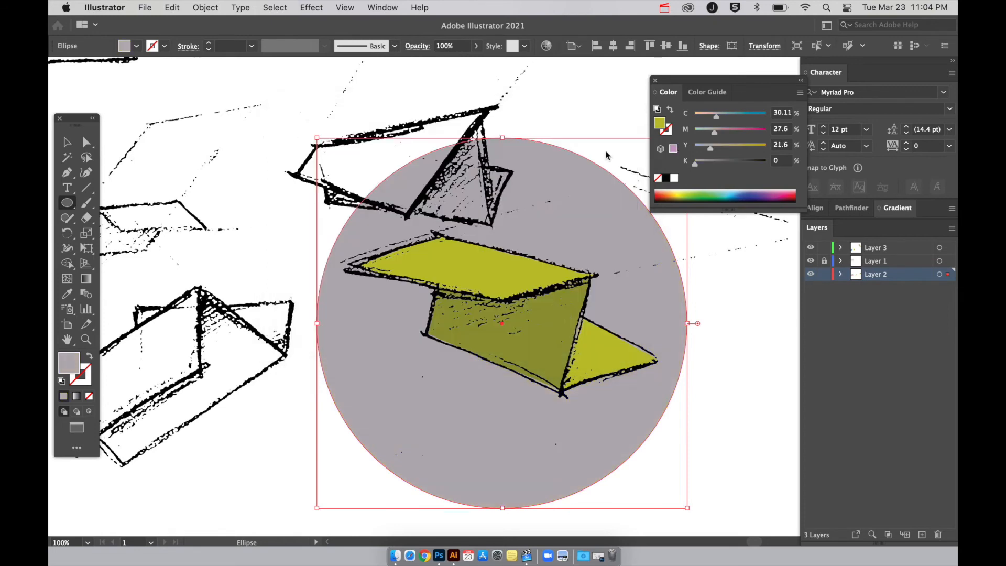
key("v")
left_click(736, 426)
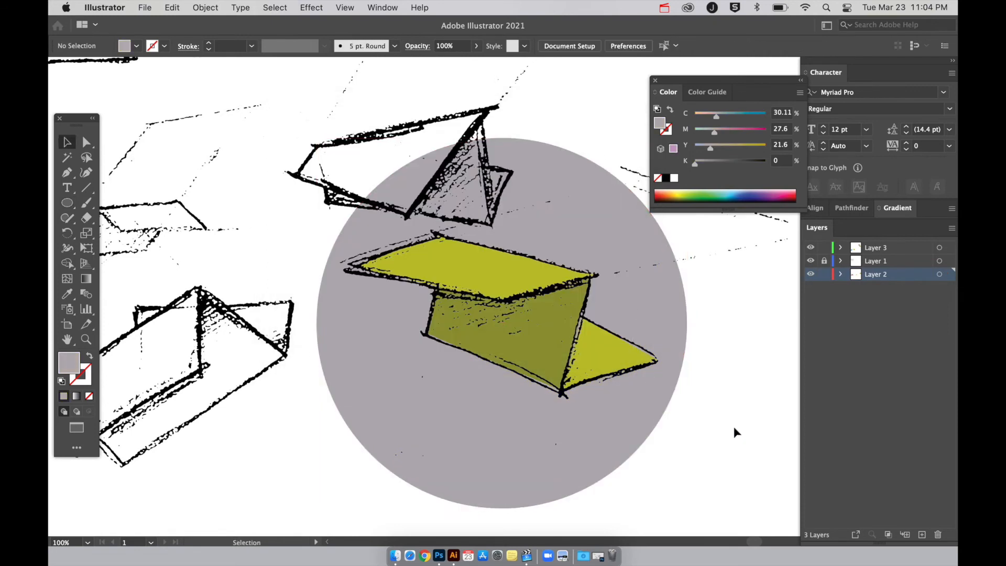
Compare the shape on its grey circle with the other coloured sketch versions across the canvas.
scroll(734, 426, "up", 2)
scroll(734, 426, "right", 2)
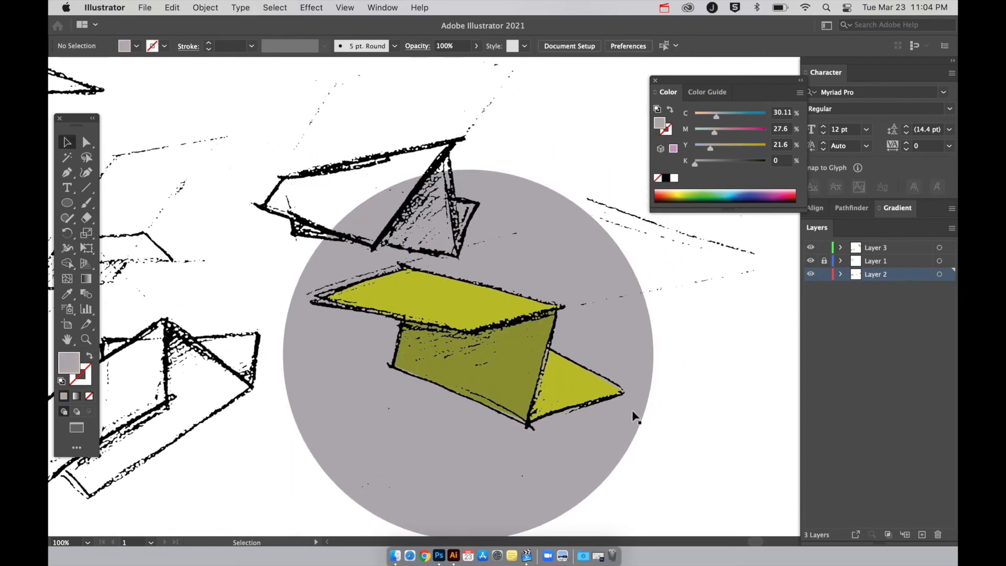
key("super+minus")
key("super+minus")
key("super+minus")
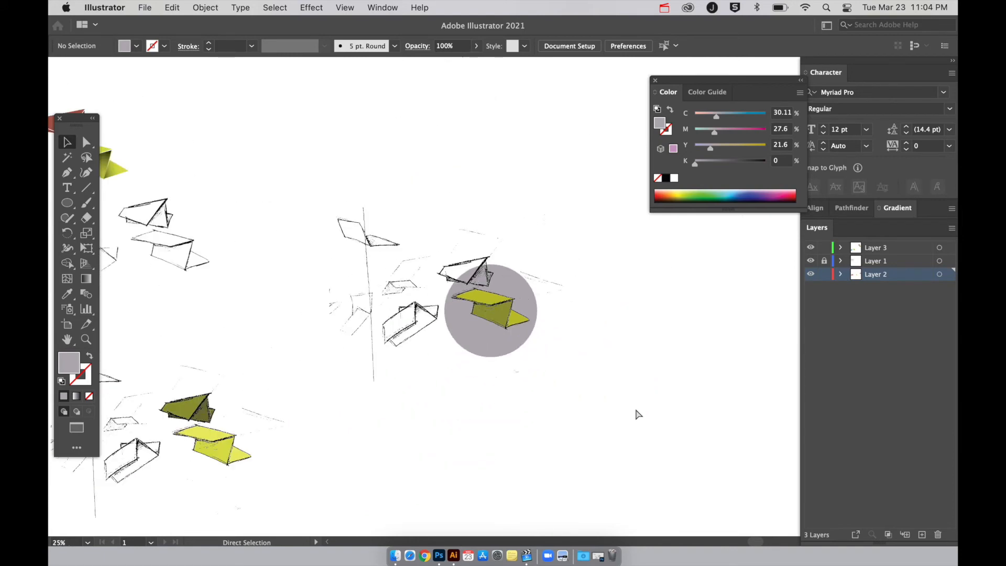
scroll(638, 414, "left", 4)
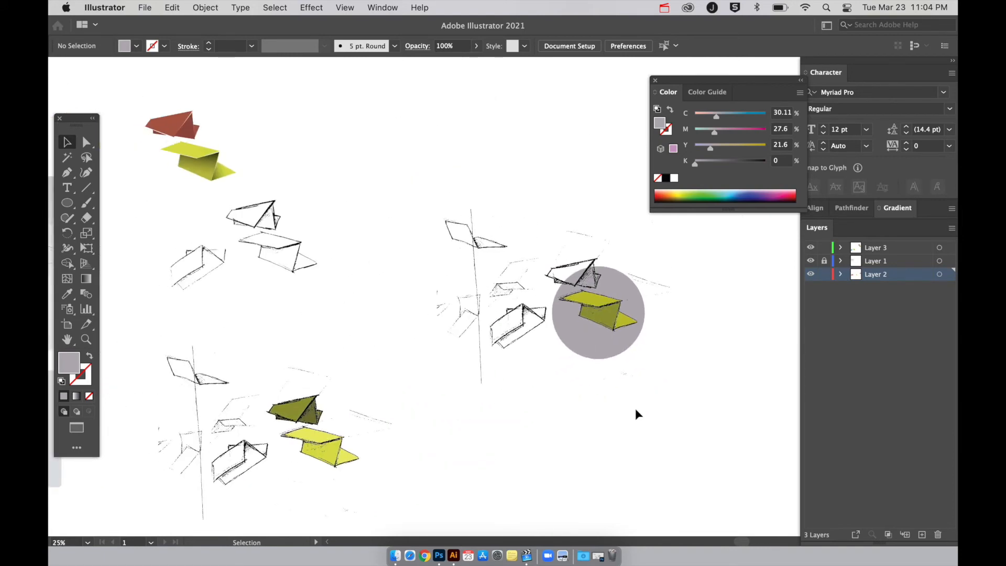
scroll(635, 408, "left", 10)
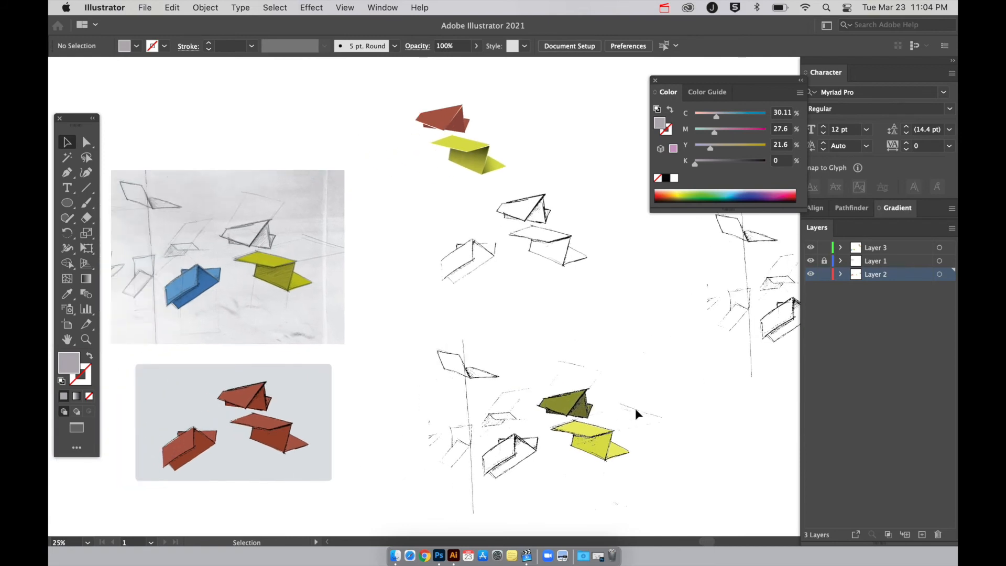
scroll(635, 408, "left", 2)
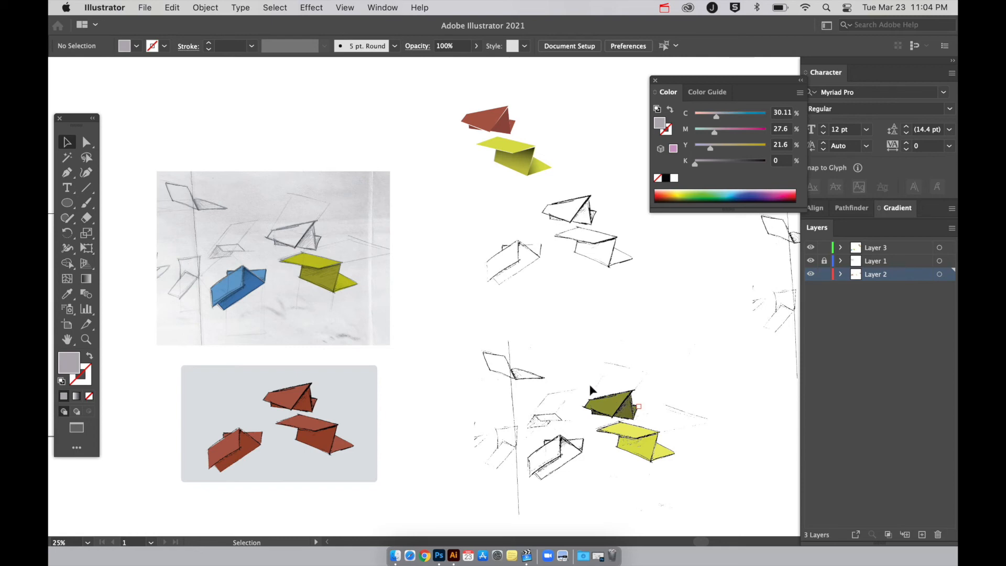
Examine up close the yellow and blue Multiply fills over the original pencil scan.
key("super+equal")
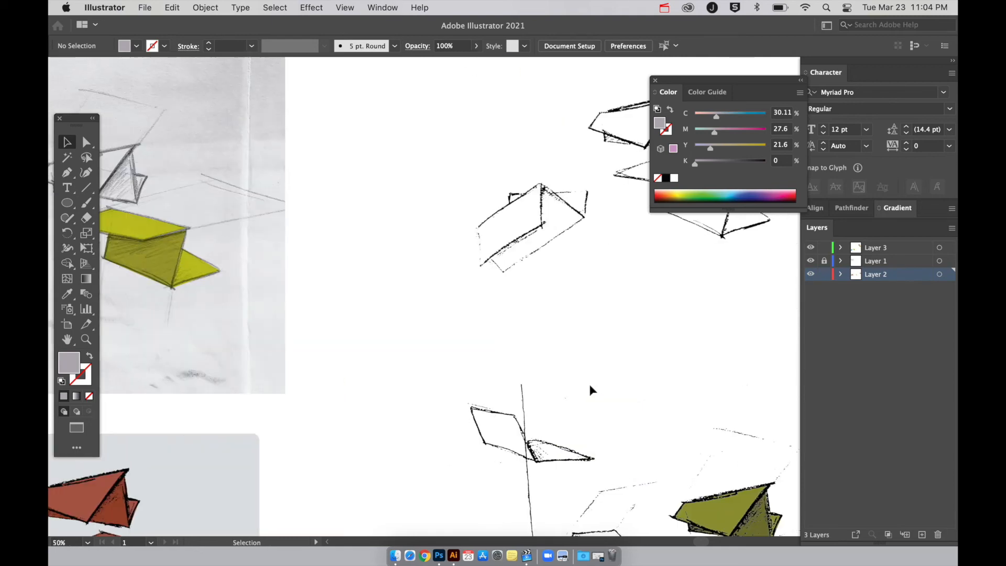
scroll(589, 384, "left", 1)
scroll(590, 385, "up", 1)
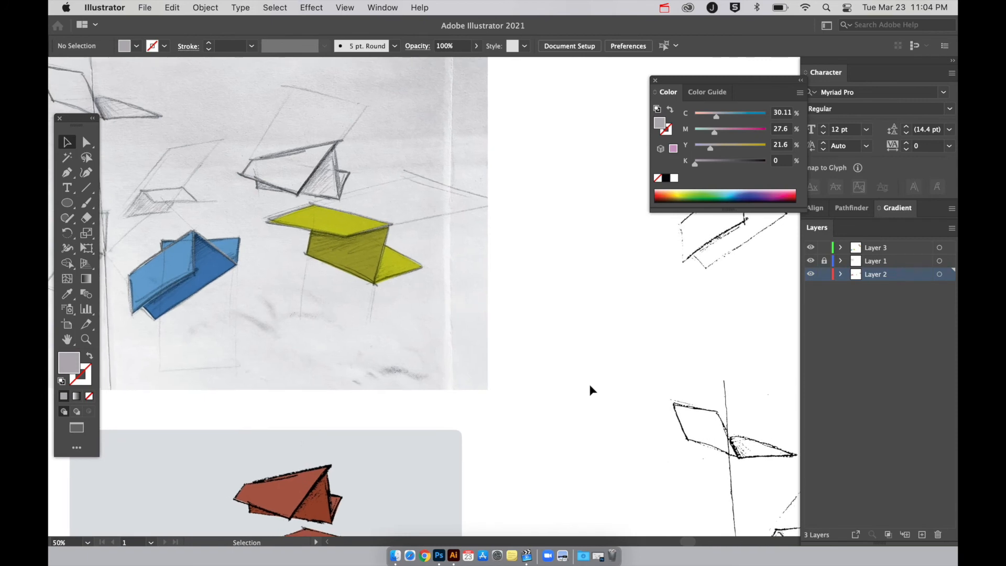
scroll(590, 385, "down", 5)
scroll(589, 385, "left", 3)
scroll(590, 385, "up", 5)
scroll(589, 385, "right", 1)
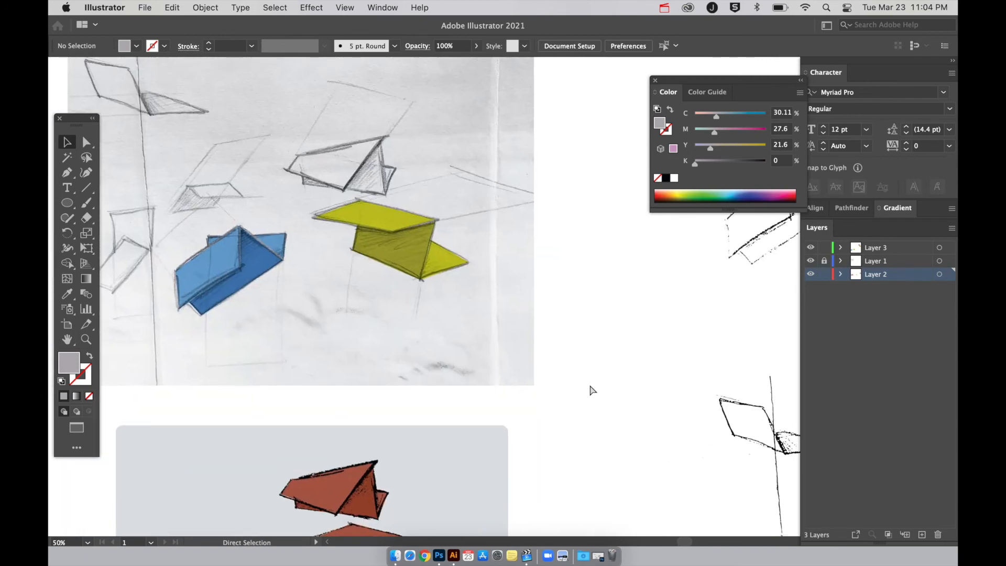
key("super+equal")
scroll(589, 385, "left", 3)
scroll(589, 385, "left", 2)
scroll(590, 384, "up", 1)
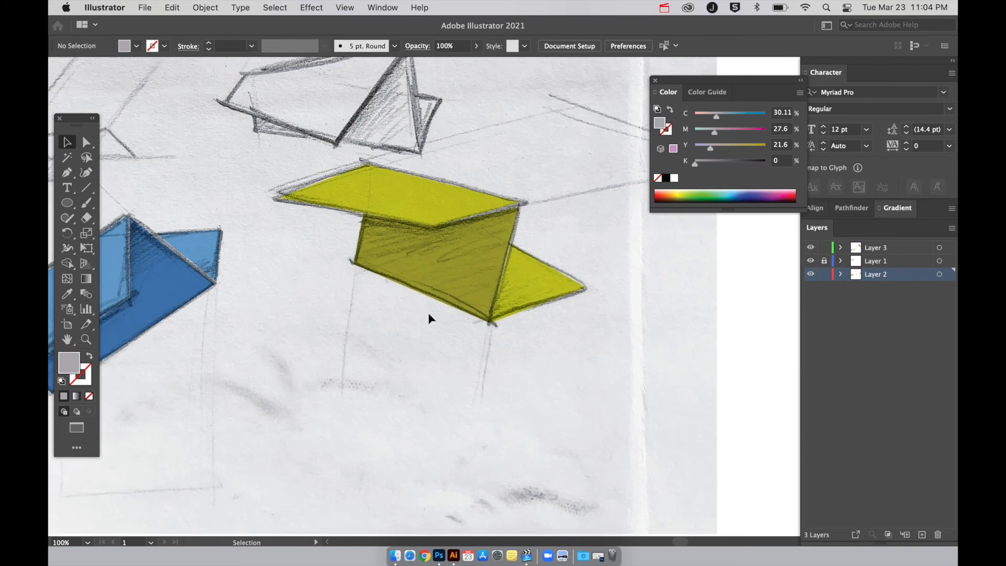
Duplicate the dark yellow front face into the empty area just below the yellow shape.
scroll(428, 312, "left", 5)
left_click_drag(498, 269, 505, 369)
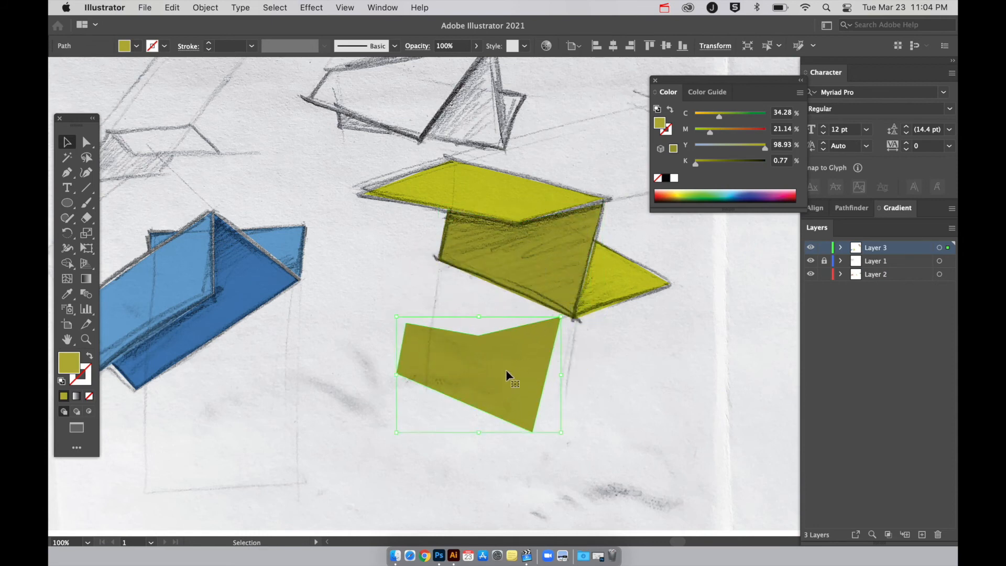
scroll(505, 370, "right", 2)
scroll(505, 369, "right", 2)
scroll(505, 369, "up", 1)
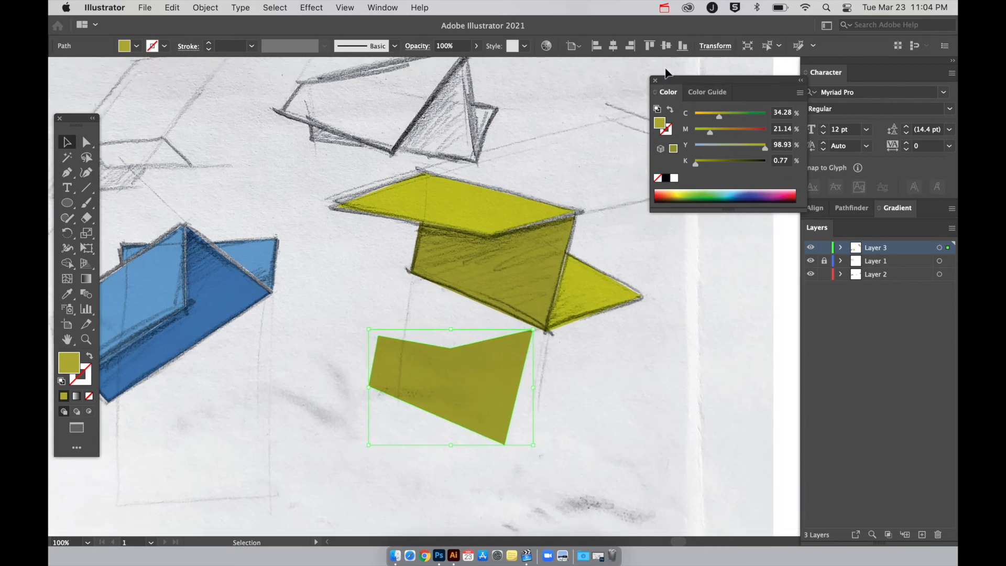
Fill the duplicated front face with the White, Black linear gradient and shift the copy slightly further from the shape.
left_click(655, 80)
left_click(344, 7)
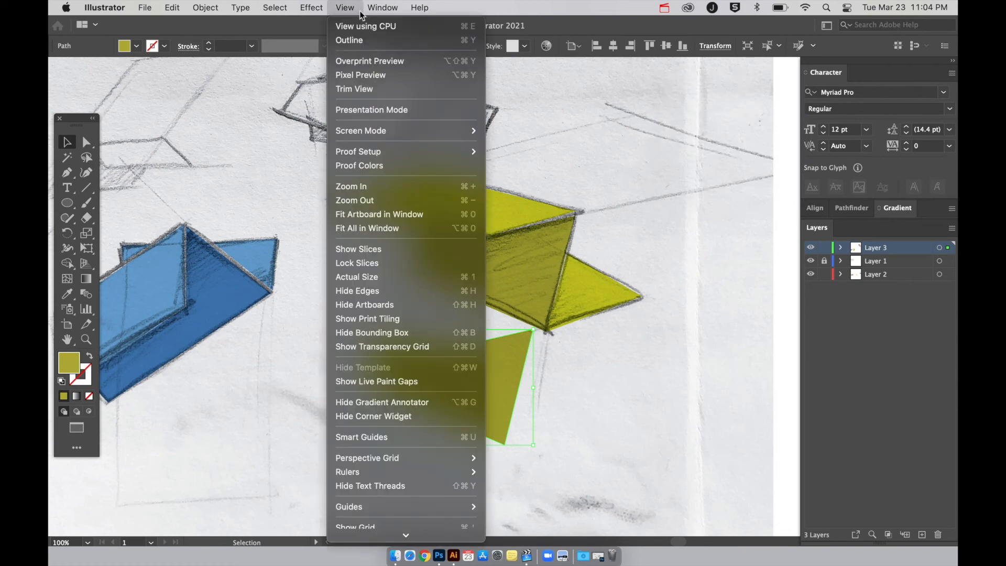
mouse_move(383, 7)
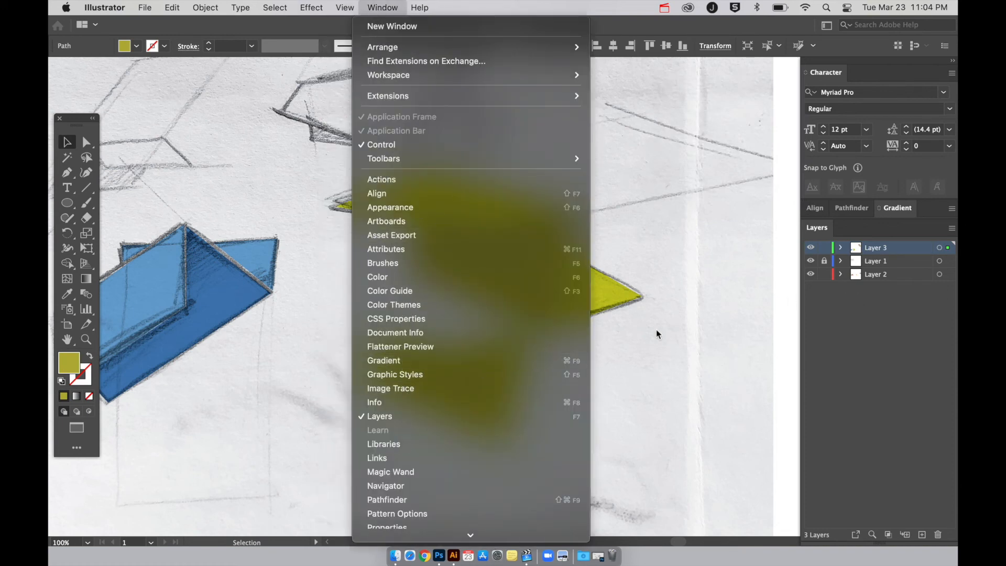
left_click(889, 206)
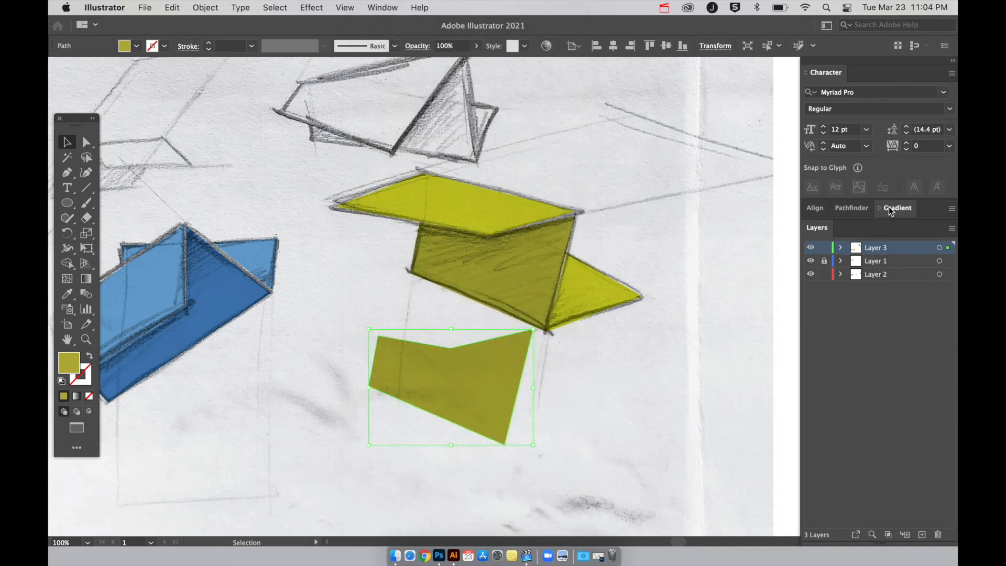
left_click(888, 207)
left_click(827, 232)
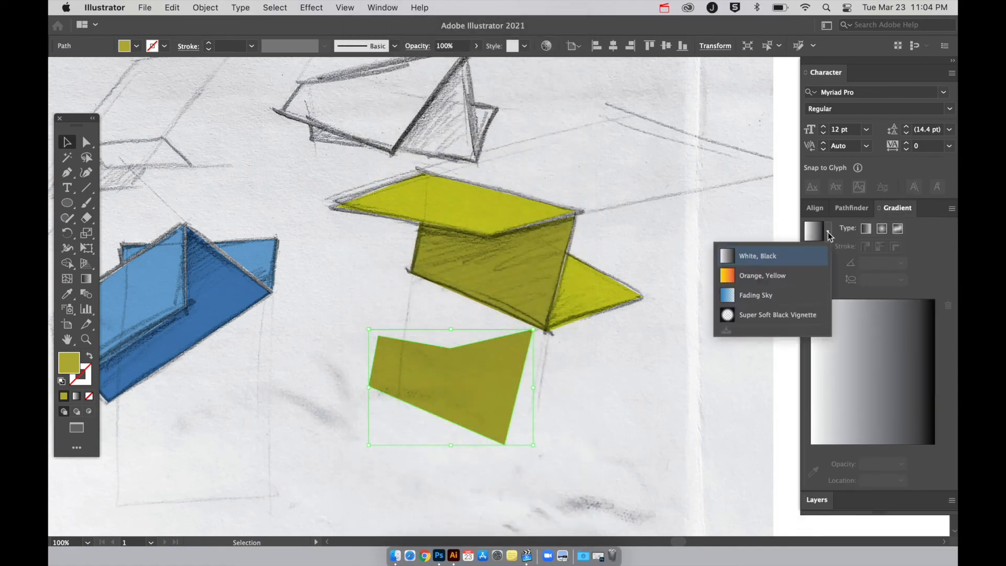
left_click(784, 254)
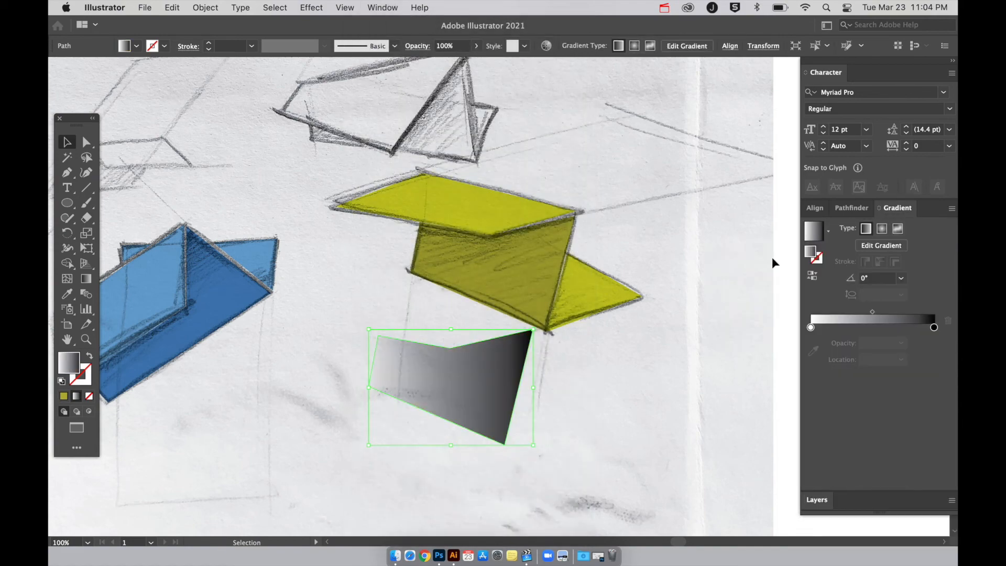
left_click_drag(478, 384, 455, 401)
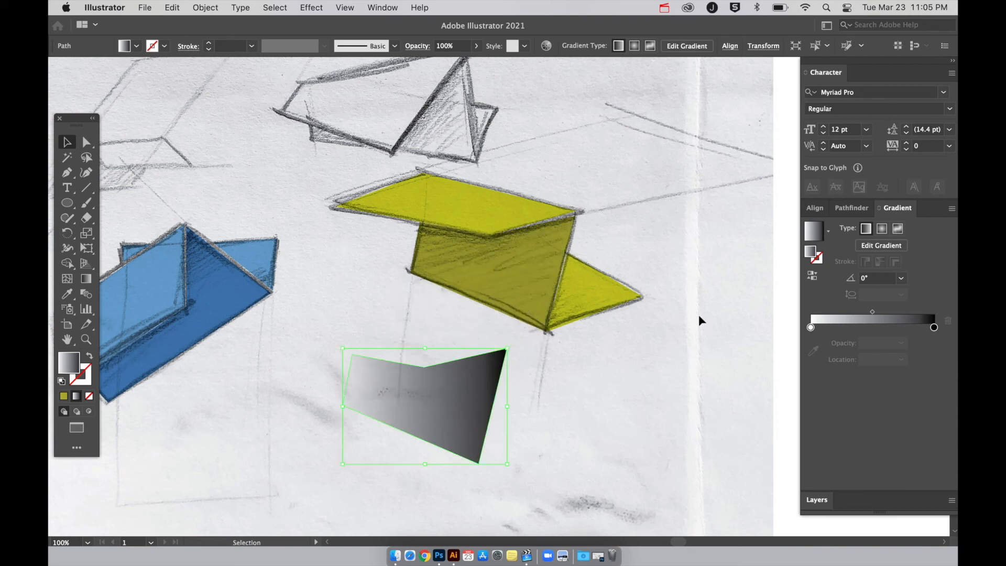
Set the opacity of the gradient's white stop to 0%.
double_click(811, 327)
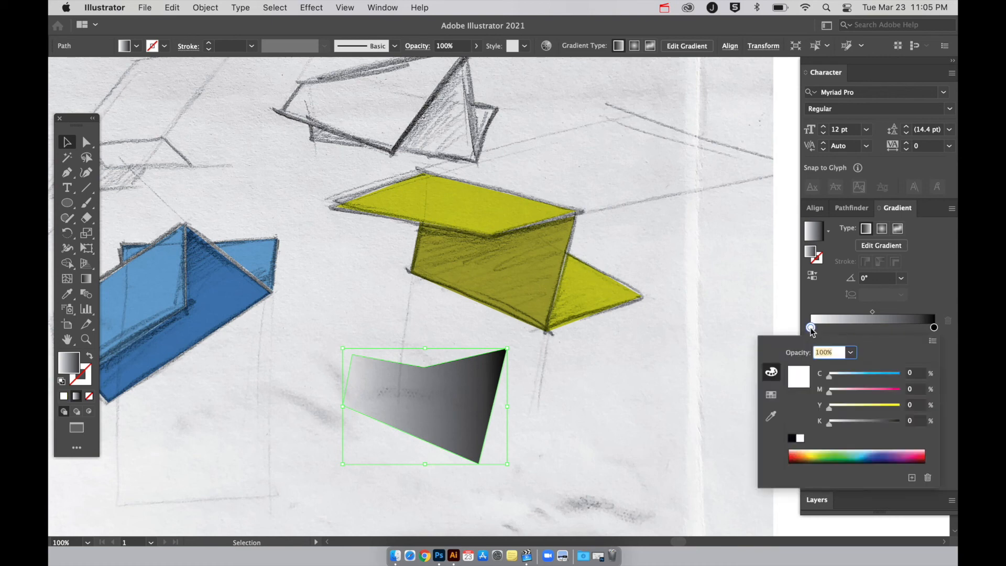
left_click(852, 354)
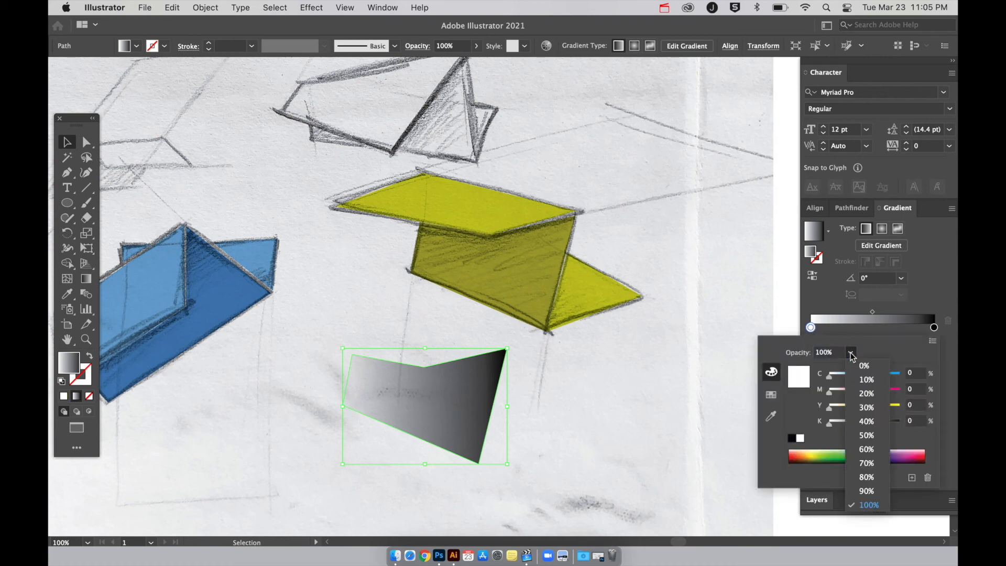
left_click(865, 366)
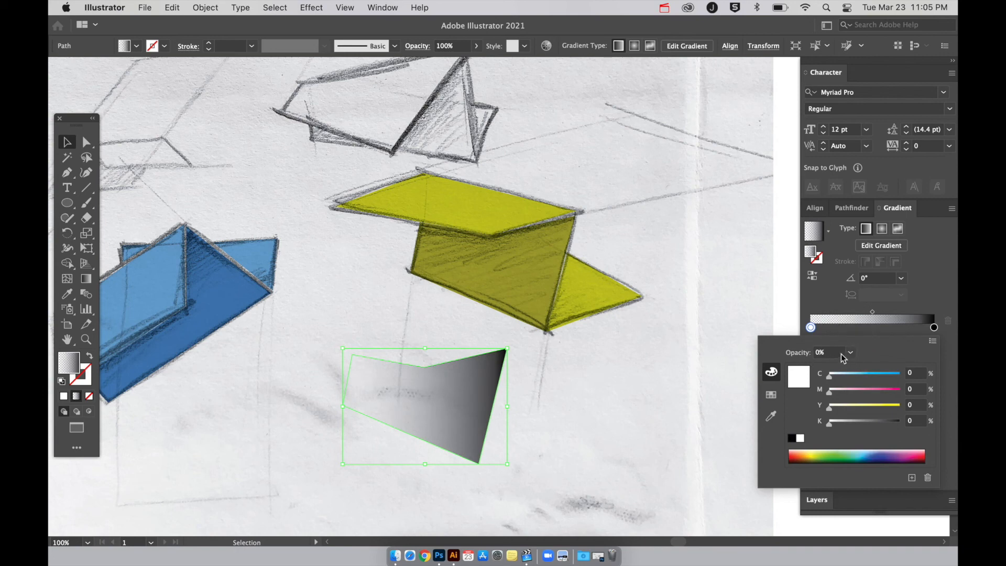
left_click(472, 393)
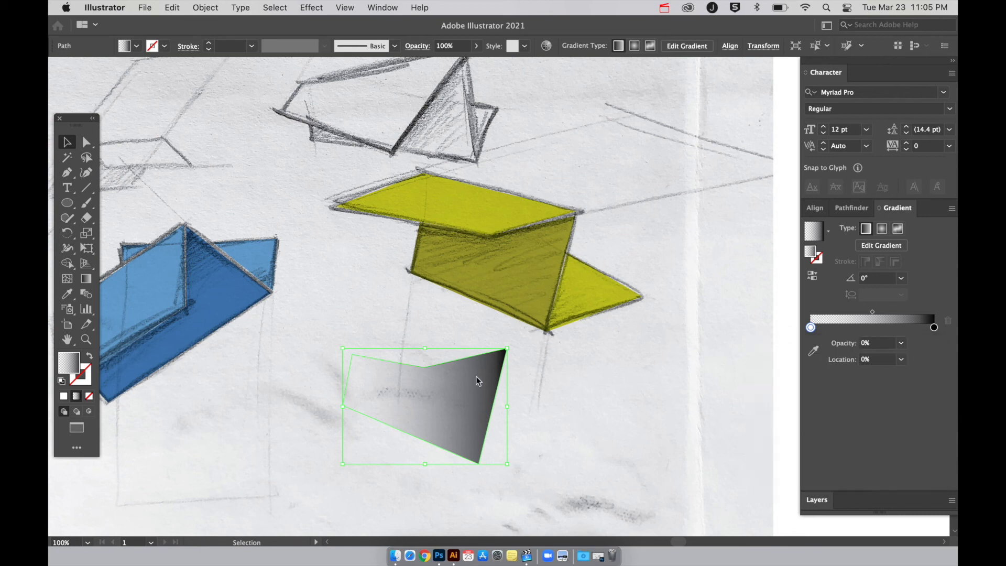
left_click(552, 365)
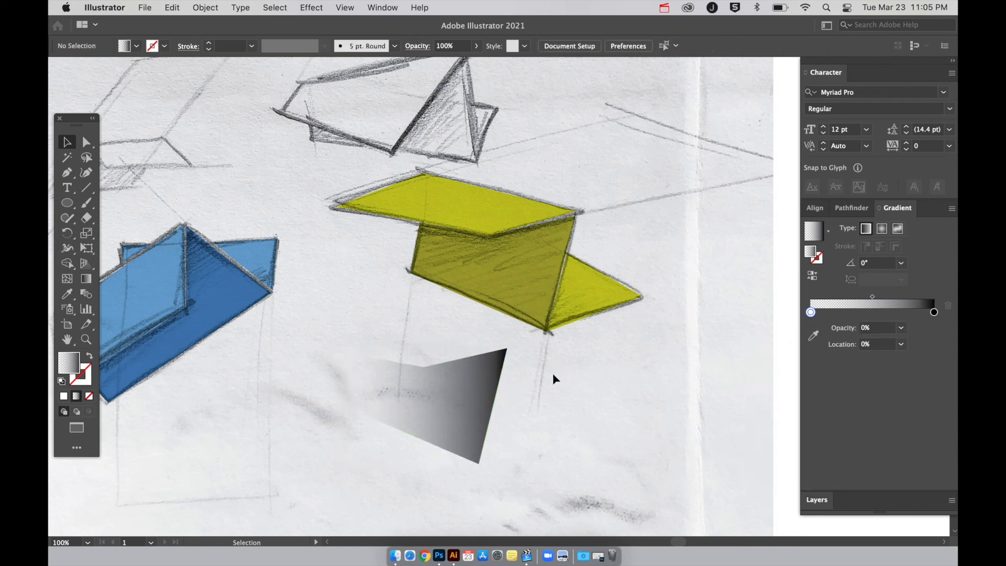
Move the gradient copy exactly over the yellow shape's front face and check its blending mode.
left_click_drag(493, 411, 551, 278)
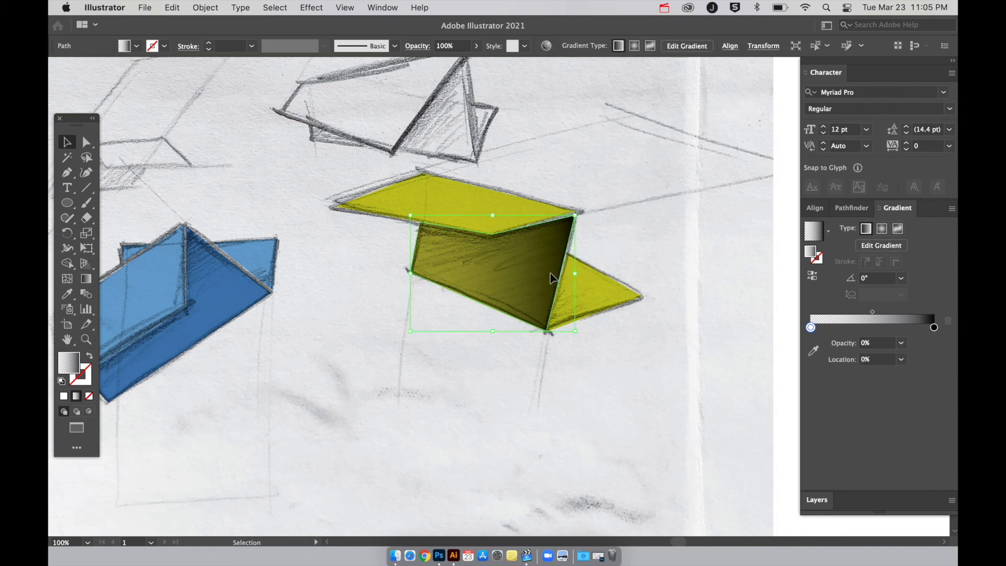
left_click(416, 49)
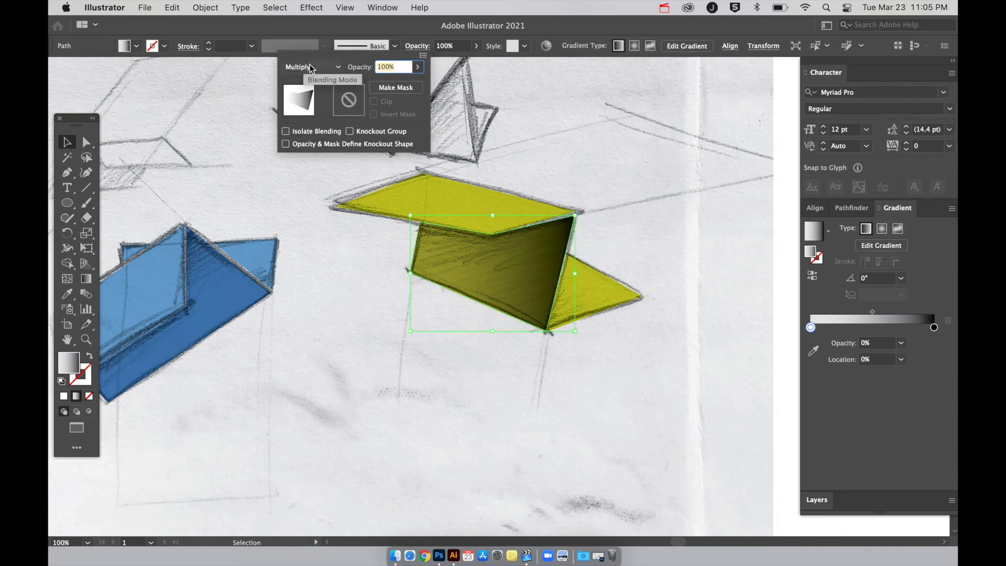
key("Escape")
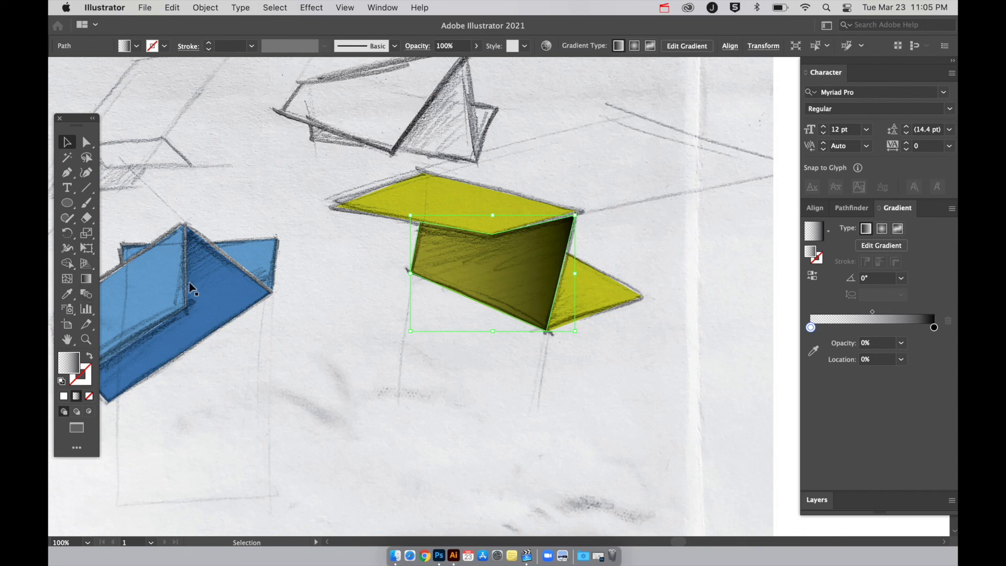
Redirect the front face's gradient to about 77.5°, running from transparent below to black under the top face.
left_click(85, 278)
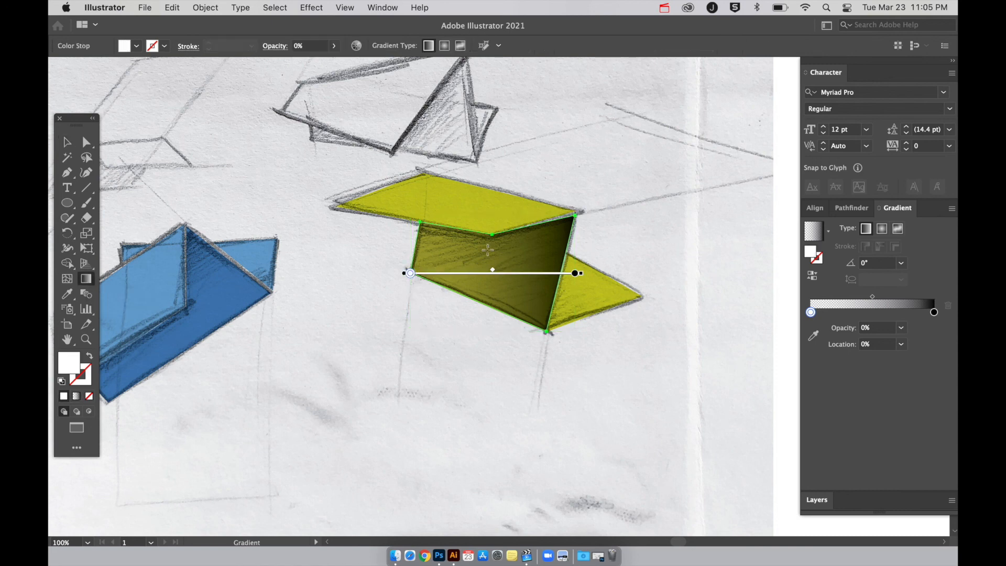
mouse_move(478, 329)
left_mouse_down()
mouse_move(477, 191)
mouse_move(479, 234)
mouse_move(486, 184)
mouse_move(487, 285)
mouse_move(509, 178)
mouse_move(498, 154)
mouse_move(488, 167)
mouse_move(506, 185)
mouse_move(425, 171)
mouse_move(496, 169)
mouse_move(545, 196)
mouse_move(498, 172)
mouse_move(514, 171)
mouse_move(504, 189)
left_mouse_up()
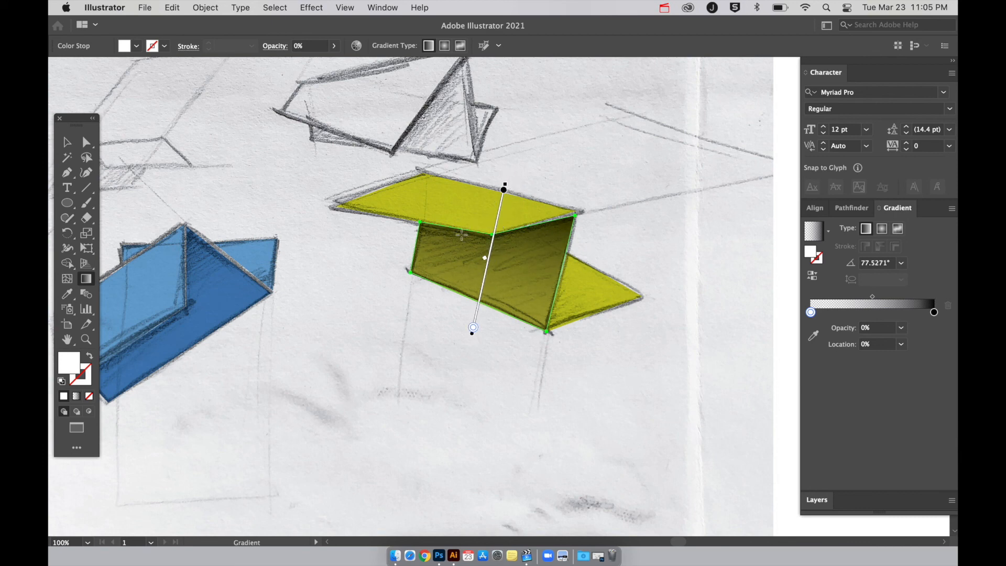
key("v")
left_click(446, 349)
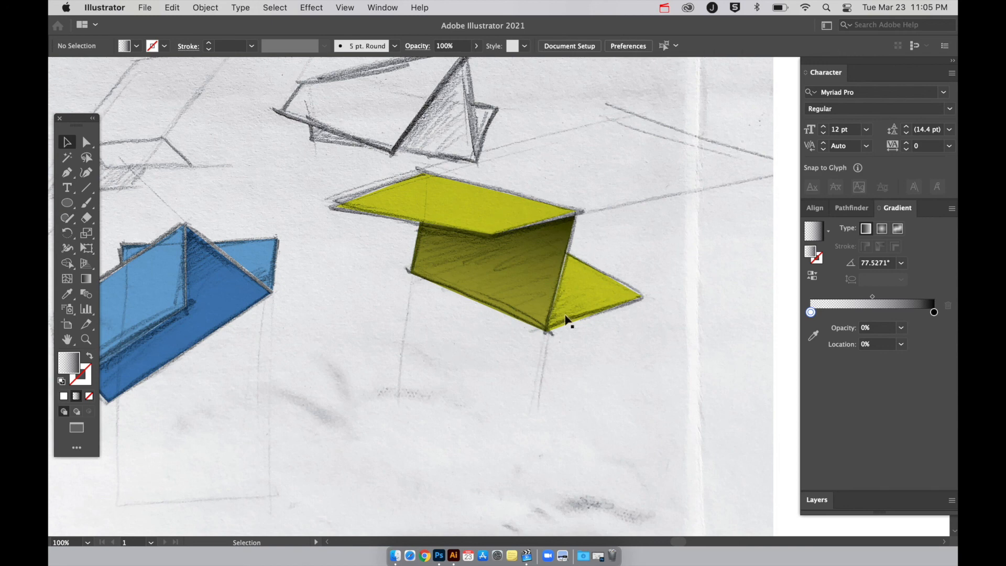
Duplicate the yellow triangular back face beside the shape and fill the copy with the White, Black gradient.
left_click(595, 297)
left_click_drag(595, 294, 653, 254)
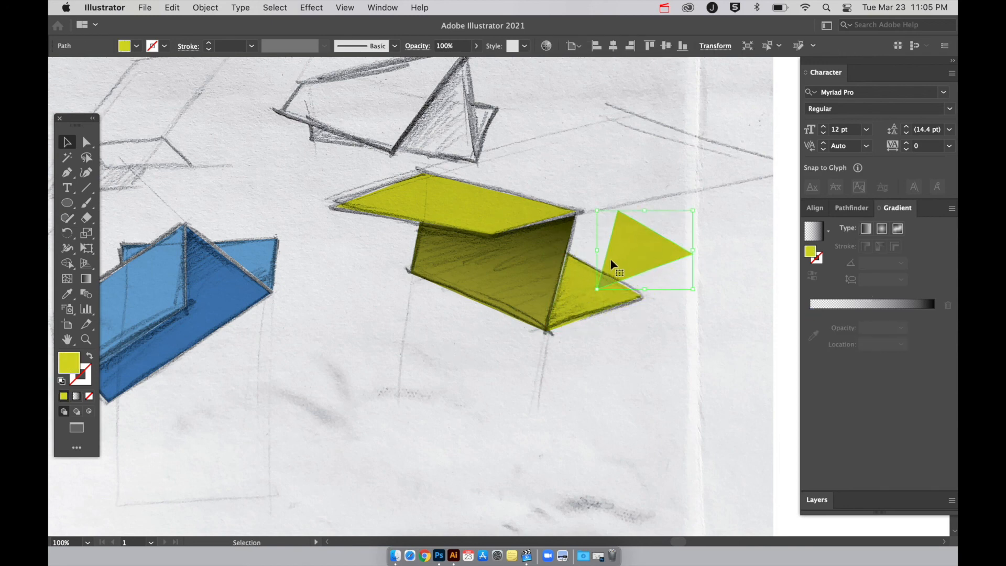
left_click(829, 231)
left_click(780, 256)
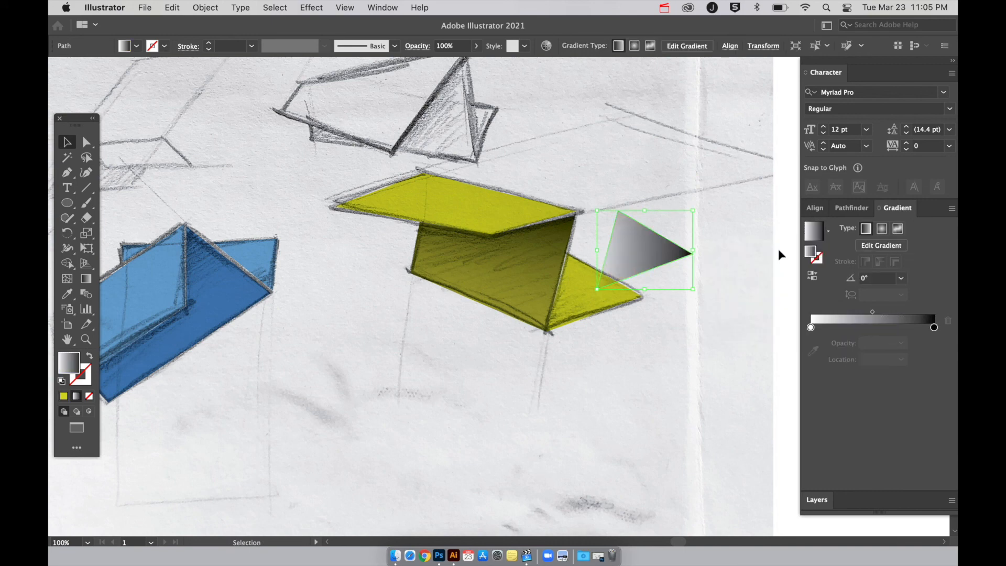
Set the triangle gradient's white stop to 0% opacity and place the copy over the original triangular face.
double_click(811, 327)
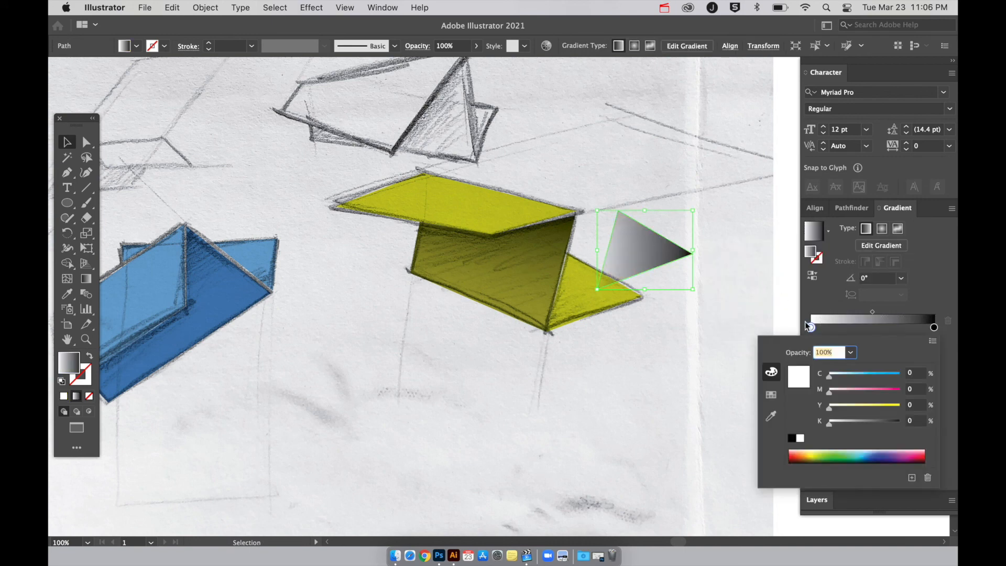
left_click(850, 353)
left_click(864, 366)
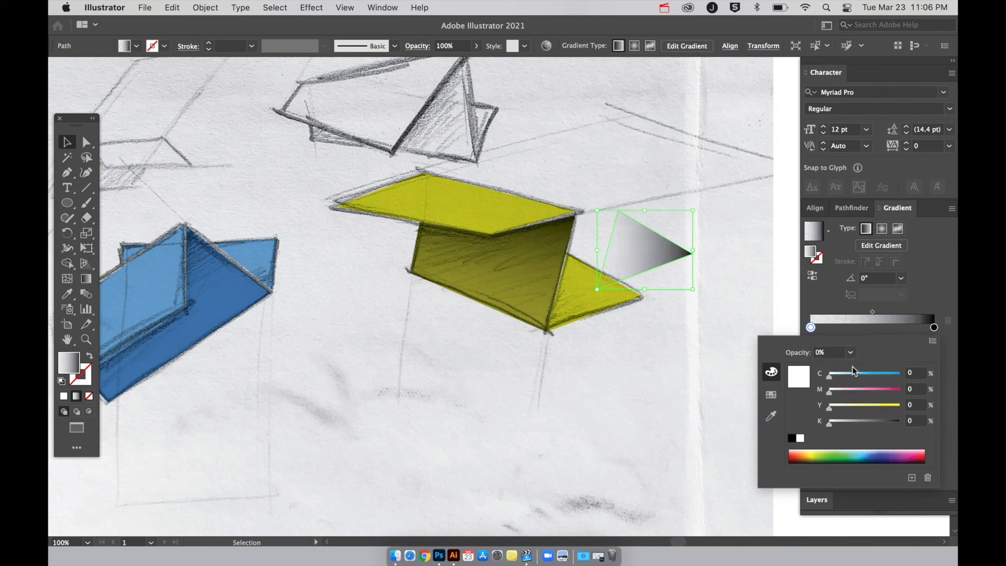
left_click(516, 268)
left_click_drag(635, 256, 594, 296)
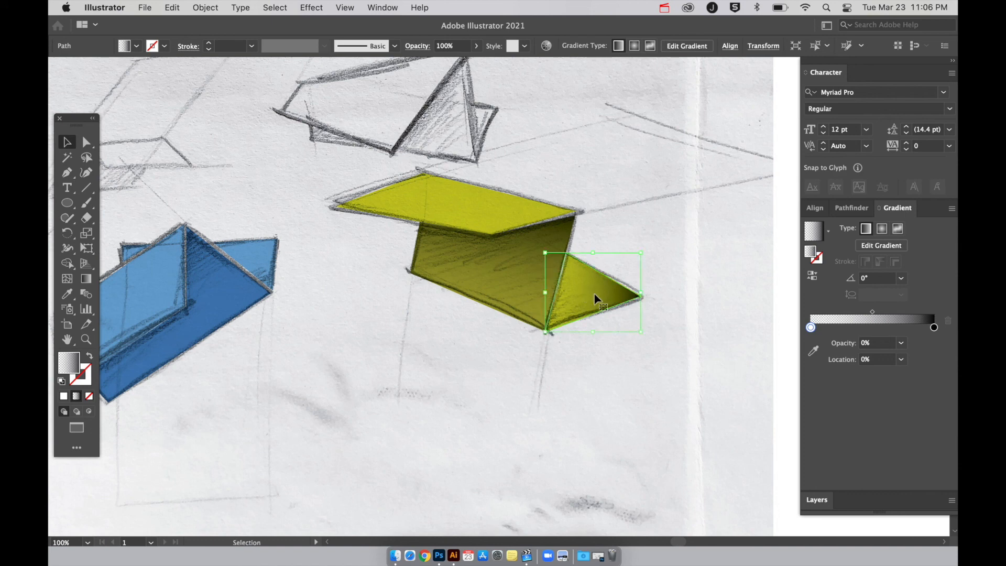
Redirect the triangle's gradient to about -160°, with the black end at the fold beside the front face.
left_click(86, 279)
right_click(659, 273)
left_click(562, 300)
mouse_move(594, 277)
left_mouse_down()
mouse_move(555, 288)
mouse_move(540, 283)
mouse_move(548, 263)
mouse_move(530, 263)
mouse_move(530, 290)
mouse_move(517, 293)
mouse_move(529, 292)
mouse_move(511, 296)
mouse_move(530, 294)
mouse_move(512, 306)
mouse_move(522, 304)
left_mouse_up()
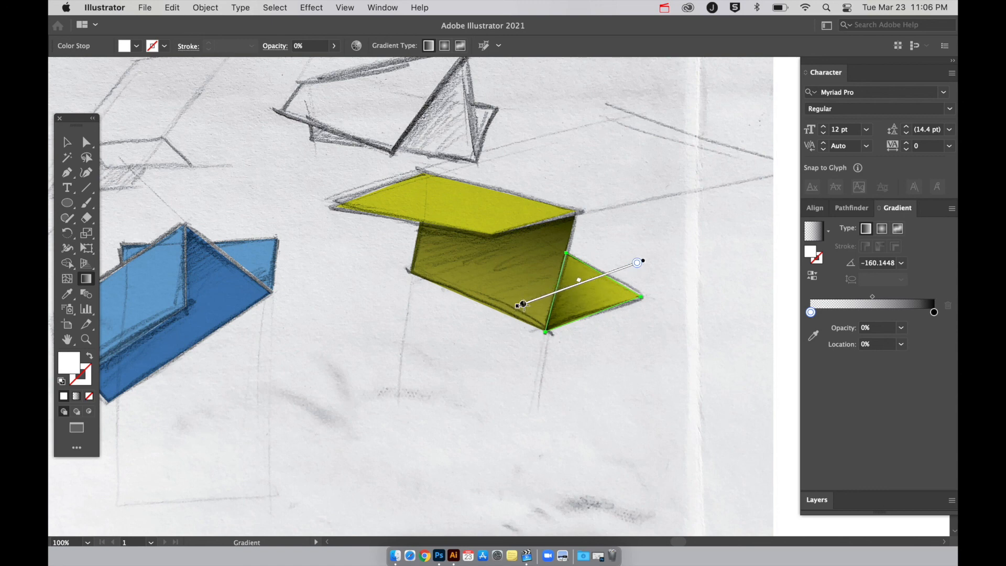
left_click(522, 303)
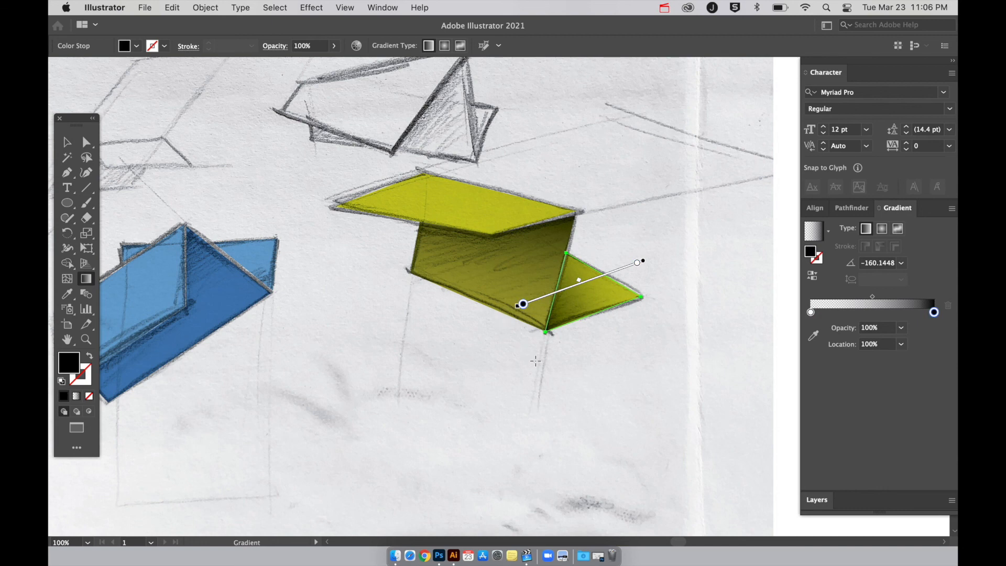
key("v")
left_click(578, 383)
Move both gradient overlays off the yellow shape and select the three flat yellow faces underneath to inspect them.
key("super+minus")
key("super+minus")
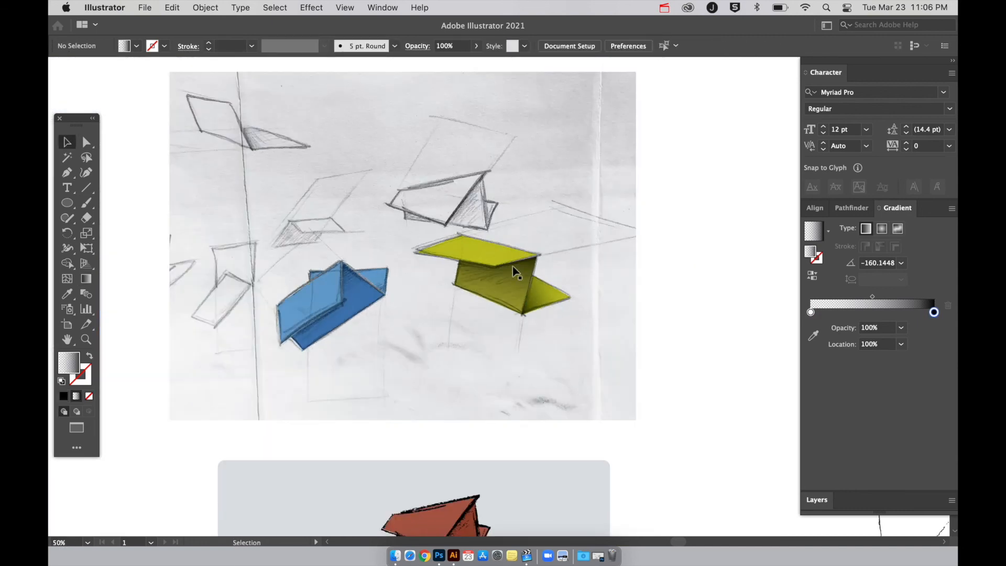
left_click(500, 279)
left_click_drag(552, 292, 612, 235)
left_click(522, 290)
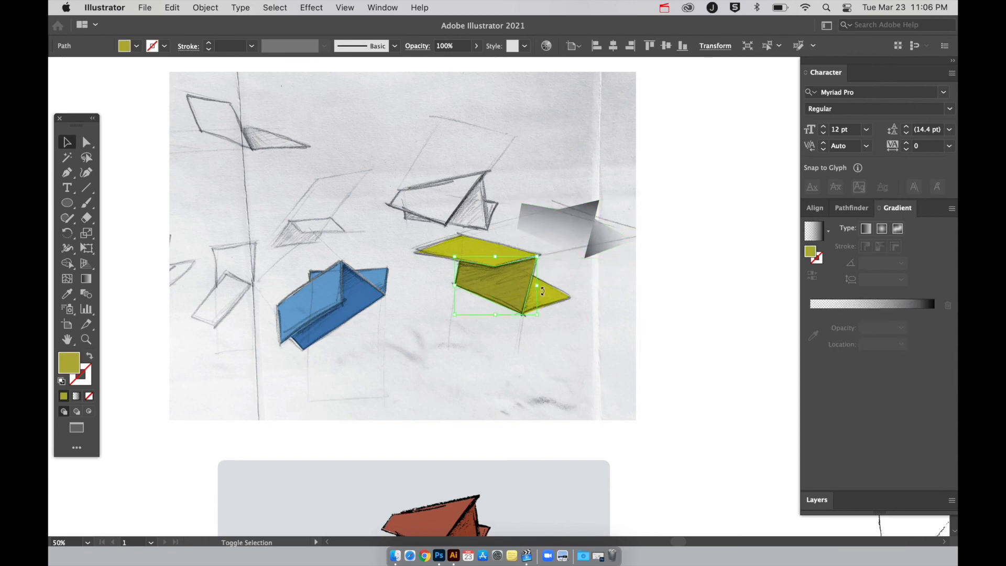
left_click(548, 293, "shift")
left_click(478, 246, "shift")
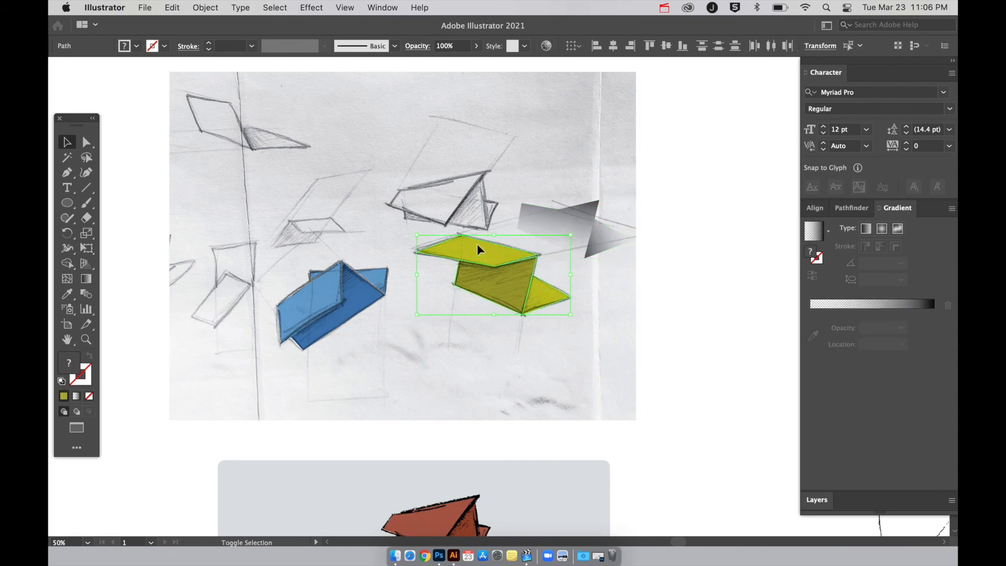
left_click(533, 346)
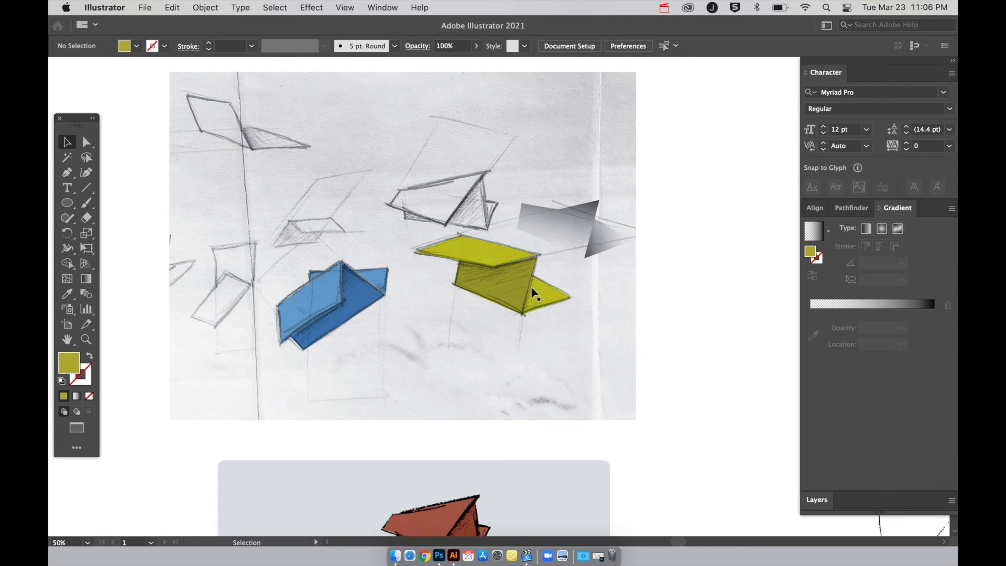
Lighten the flat olive fill of the yellow shape's front face.
left_click(518, 296)
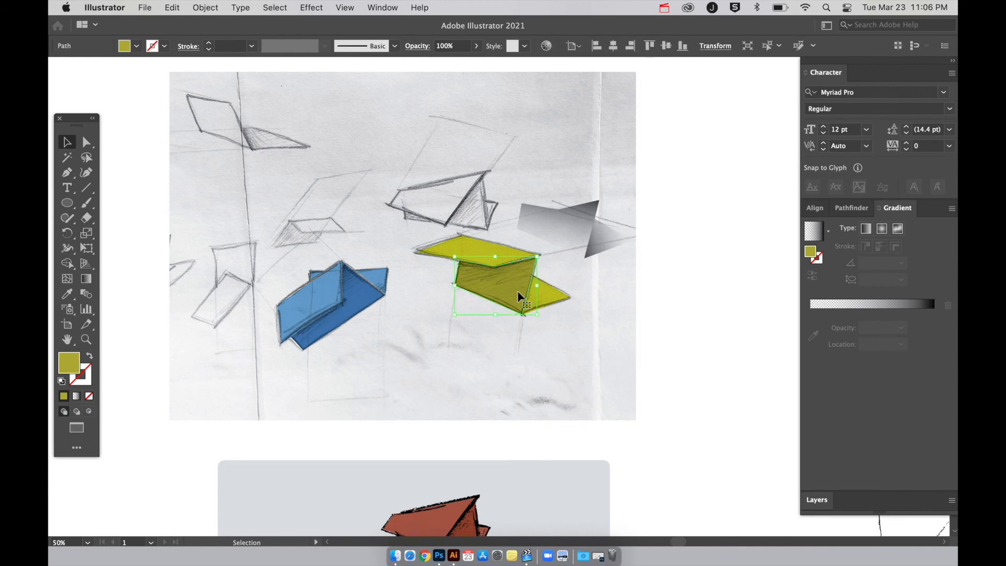
double_click(69, 366)
left_click_drag(400, 202, 401, 182)
left_click(584, 157)
Move both gradient overlays together back over the front and triangular faces of the yellow shape.
left_click(570, 229)
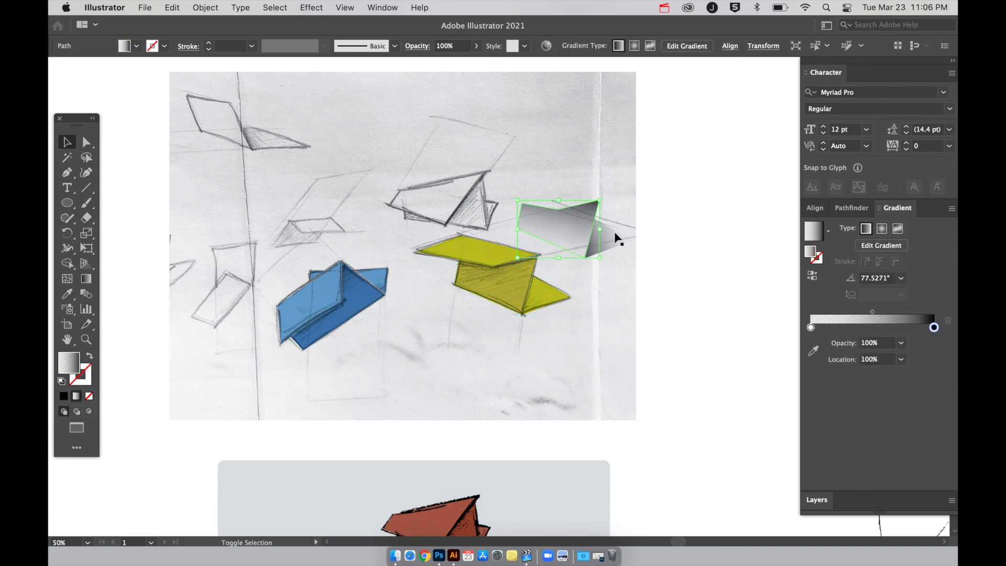
left_click(614, 234, "shift")
left_click_drag(615, 234, 553, 287)
left_click(557, 335)
key("super+plus")
key("super+plus")
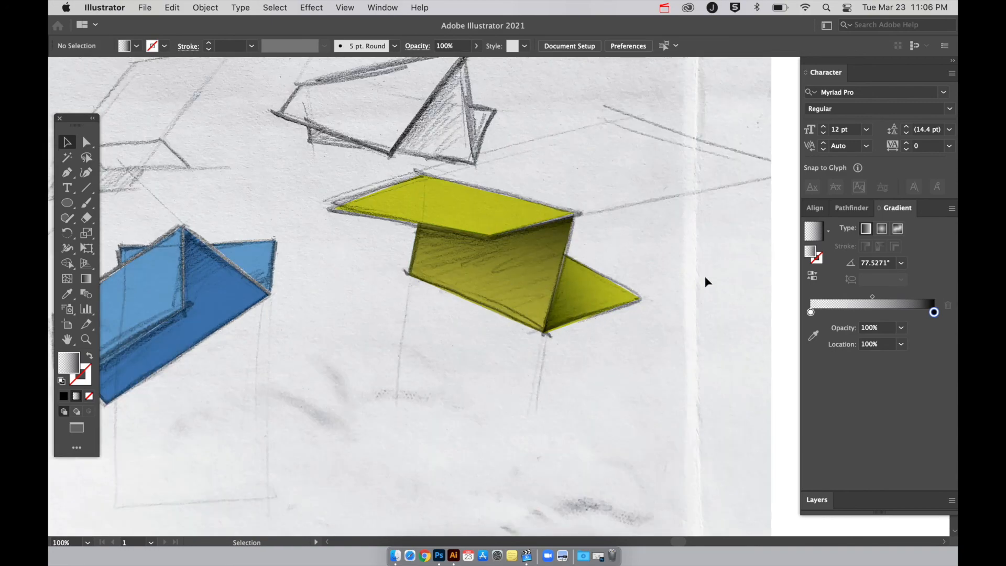
Compare the gradient-shaded yellow shape on the pencil scan with the other coloured sketch versions across the canvas.
key("super+minus")
key("super+minus")
key("super+minus")
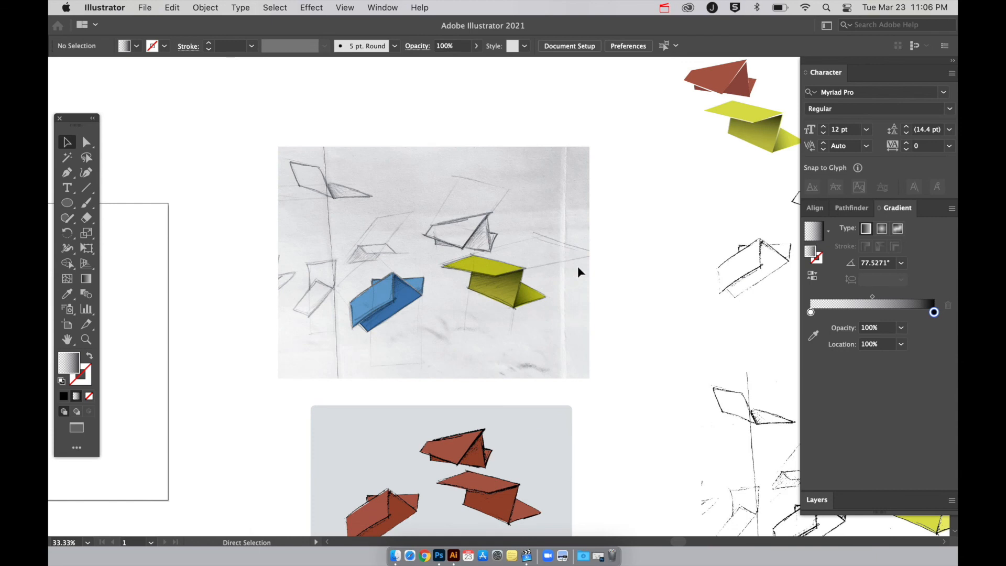
scroll(579, 272, "right", 2)
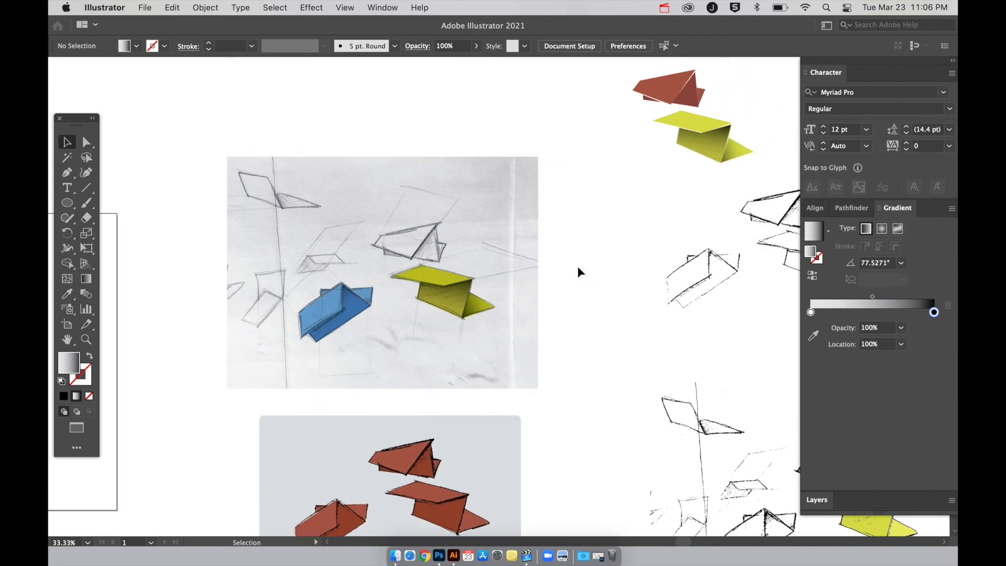
key("super+minus")
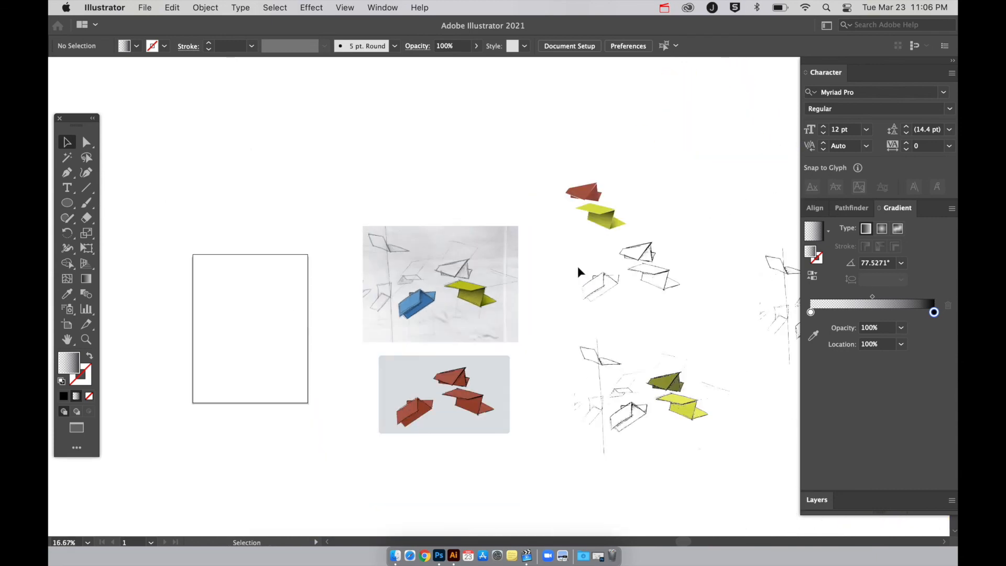
scroll(579, 272, "right", 3)
scroll(579, 272, "right", 1)
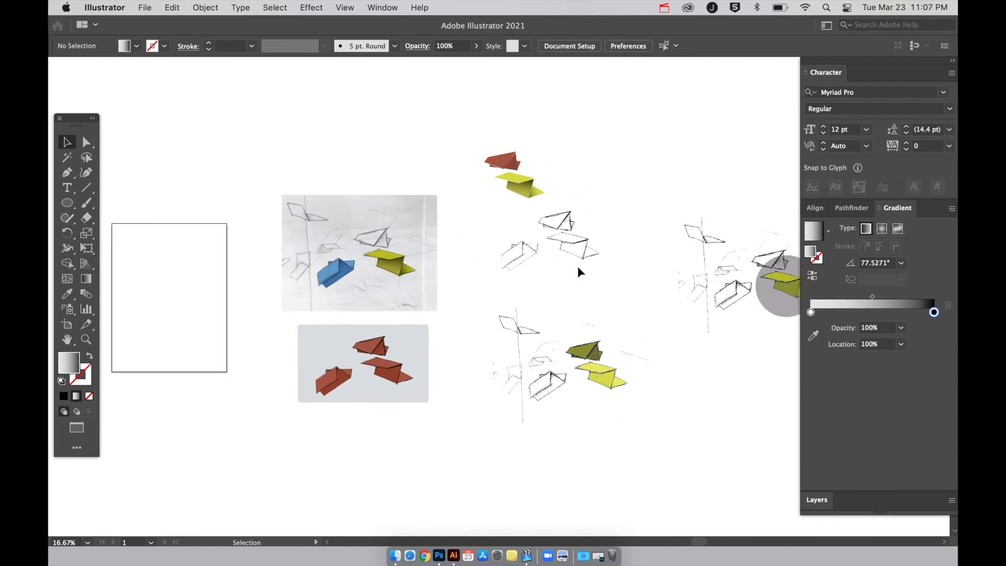